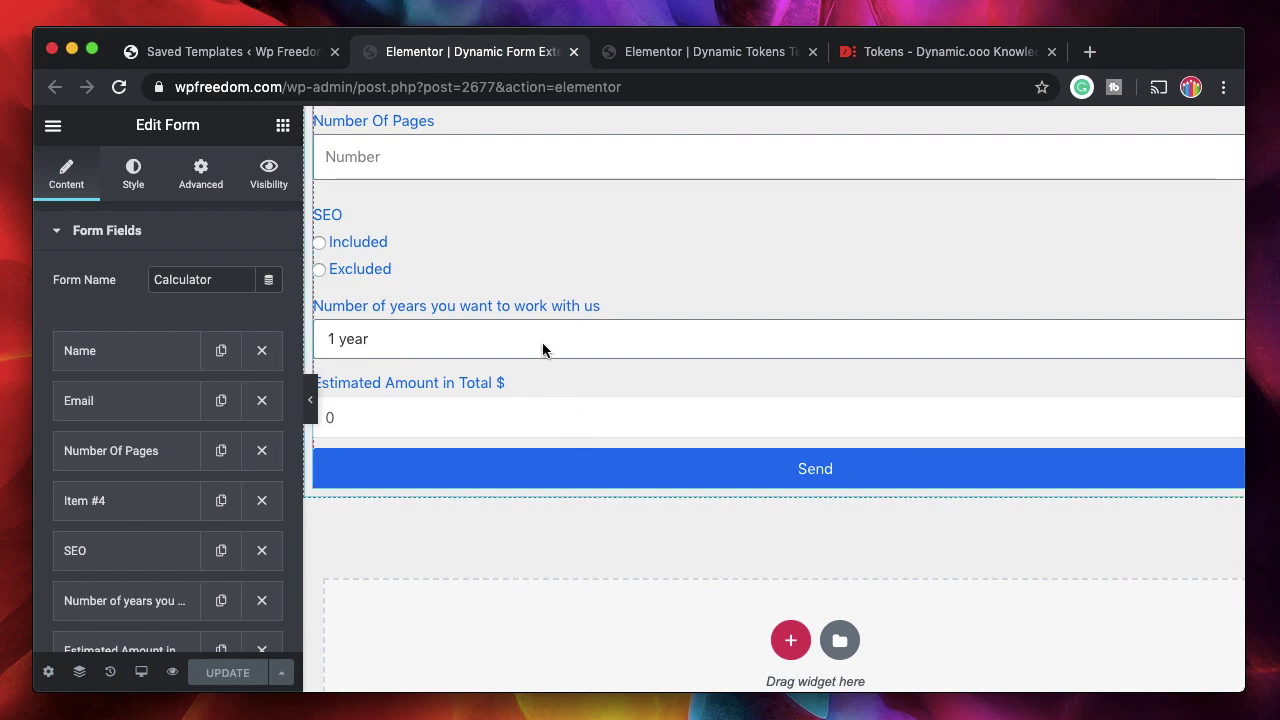
Expand the Estimated Amount in Total field and highlight the [form:number] token in its expression.
scroll(542, 342, up, 3)
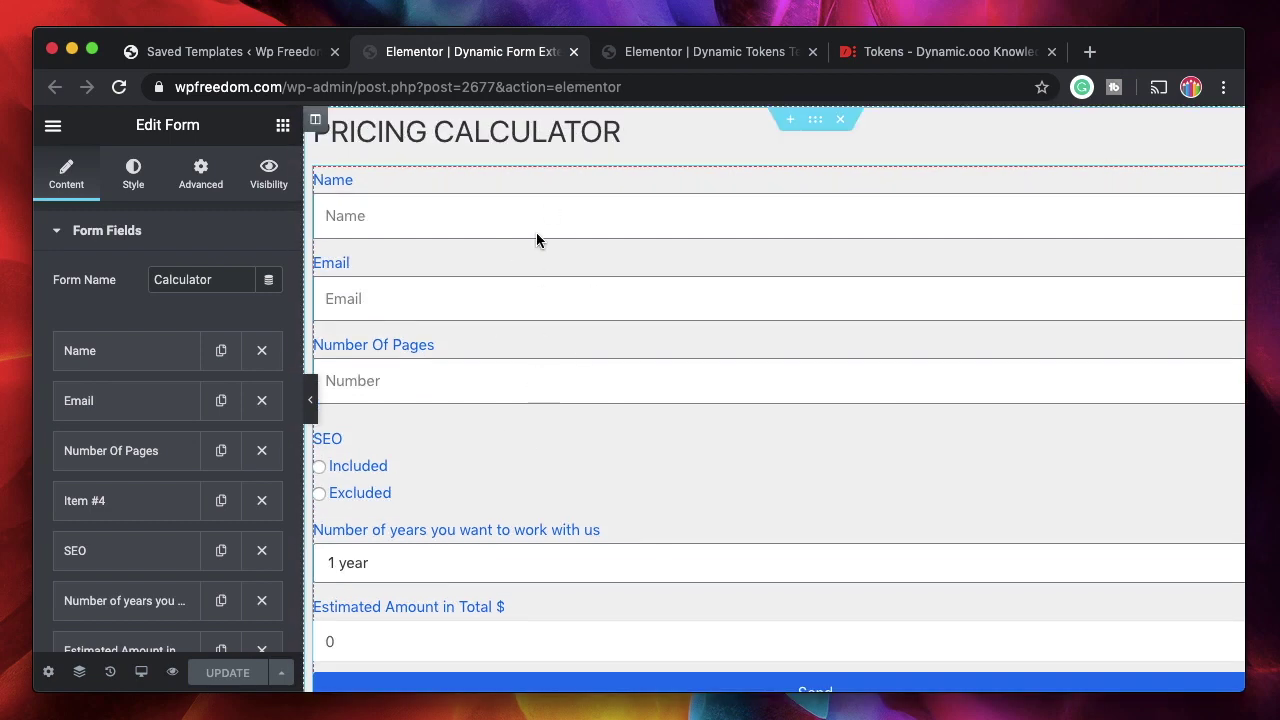
scroll(624, 416, down, 2)
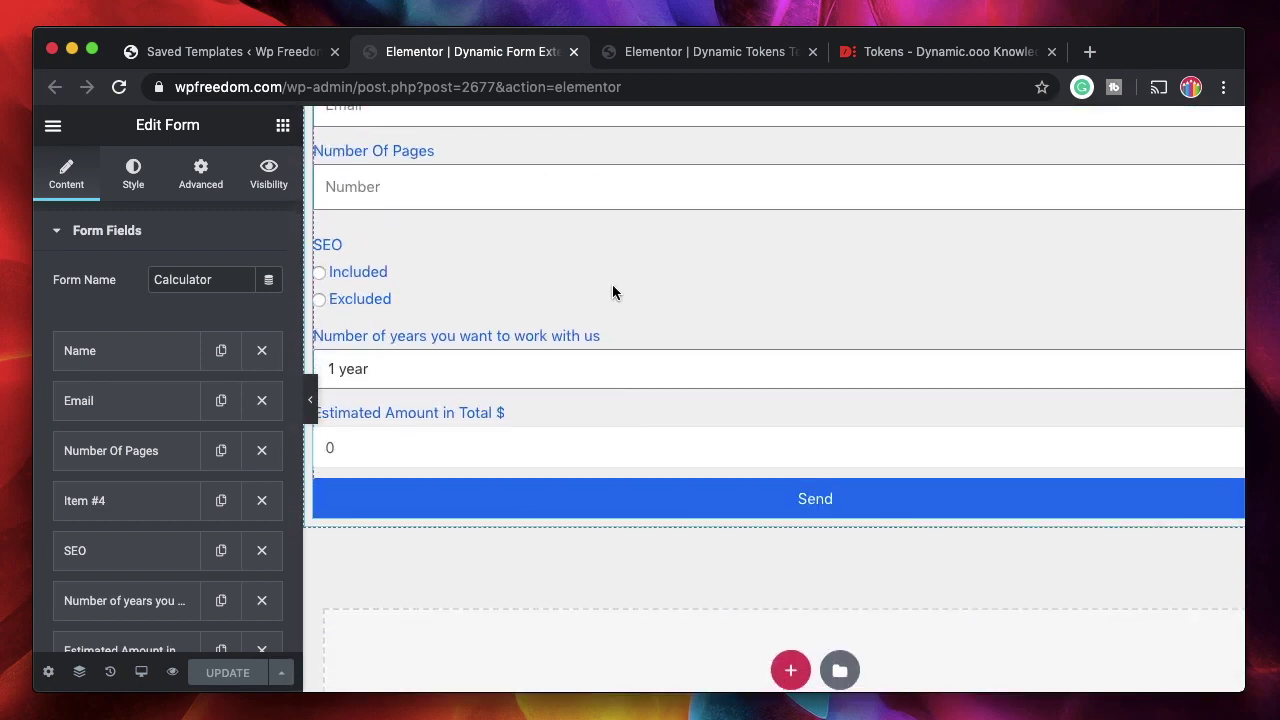
scroll(176, 535, down, 3)
click(112, 348)
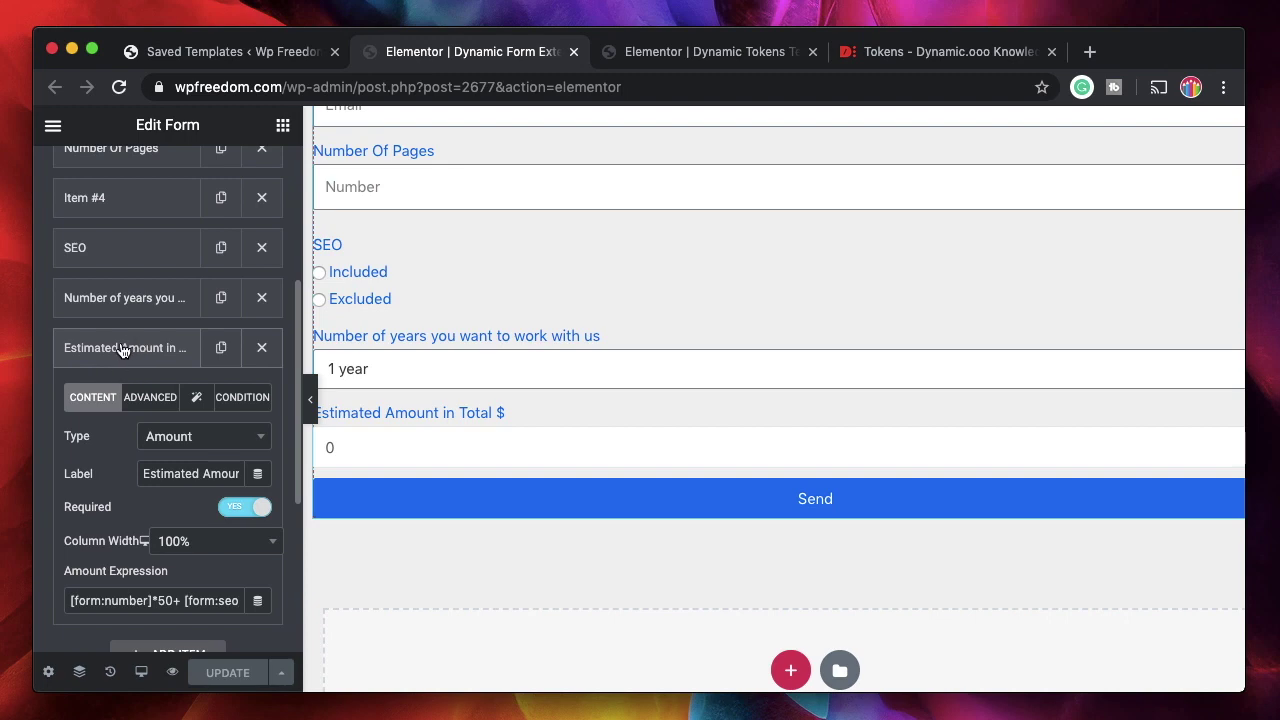
scroll(140, 559, down, 2)
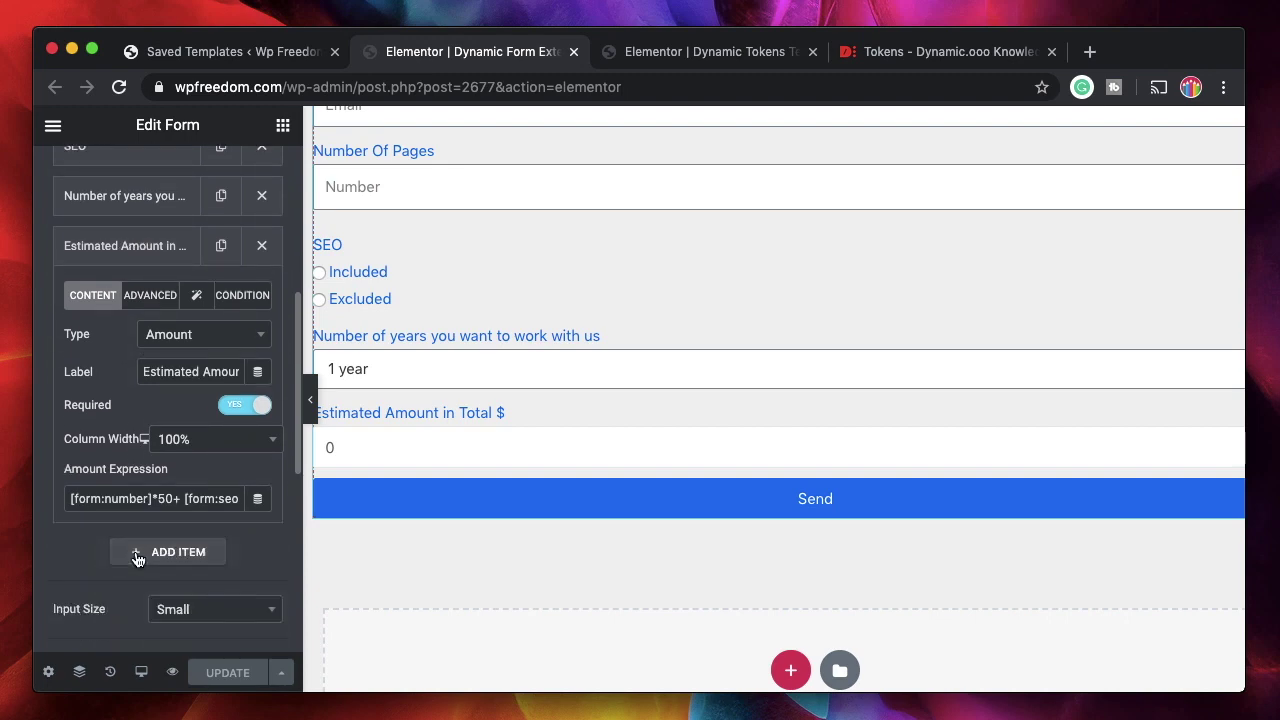
triple_click(97, 498)
click(151, 498)
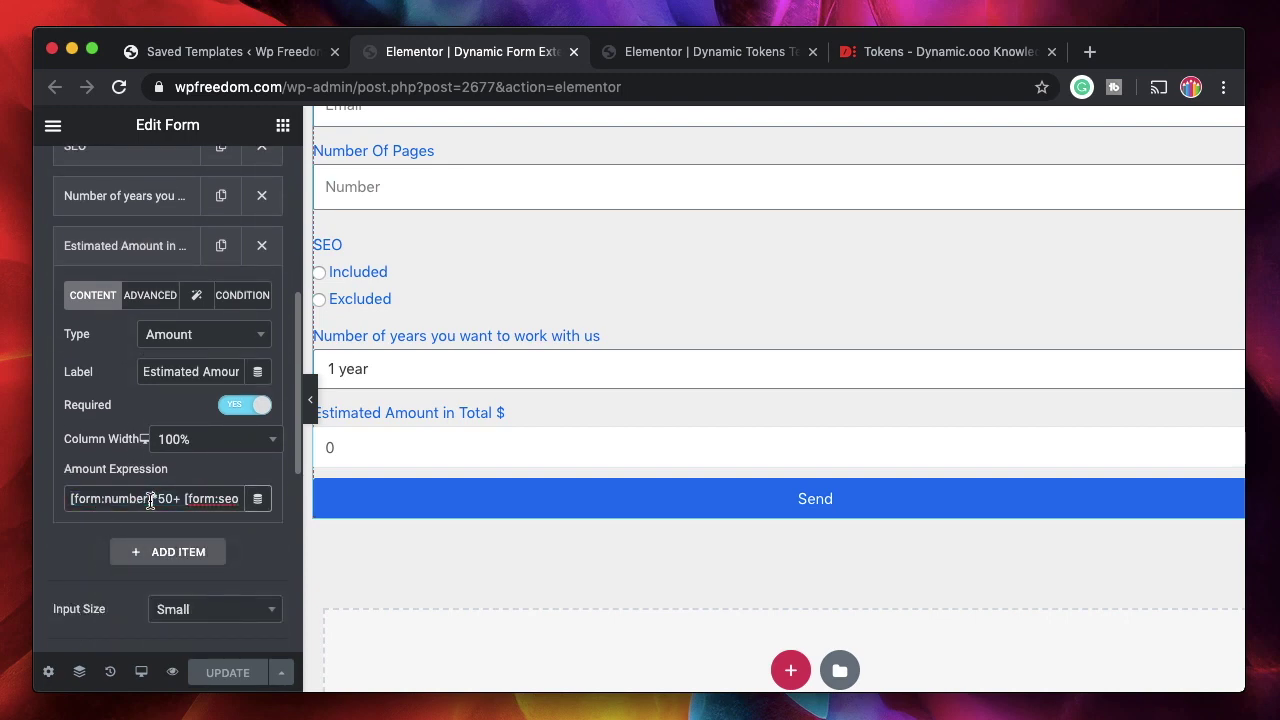
drag(153, 498, 66, 494)
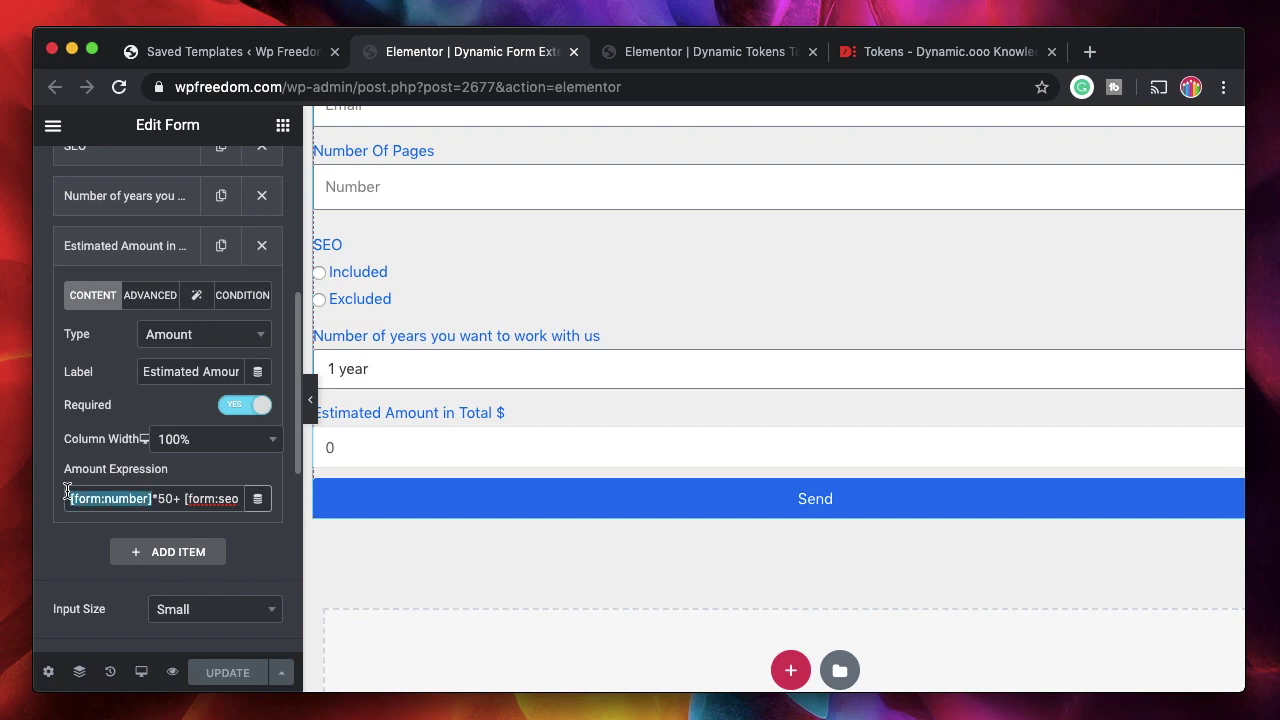
triple_click(145, 499)
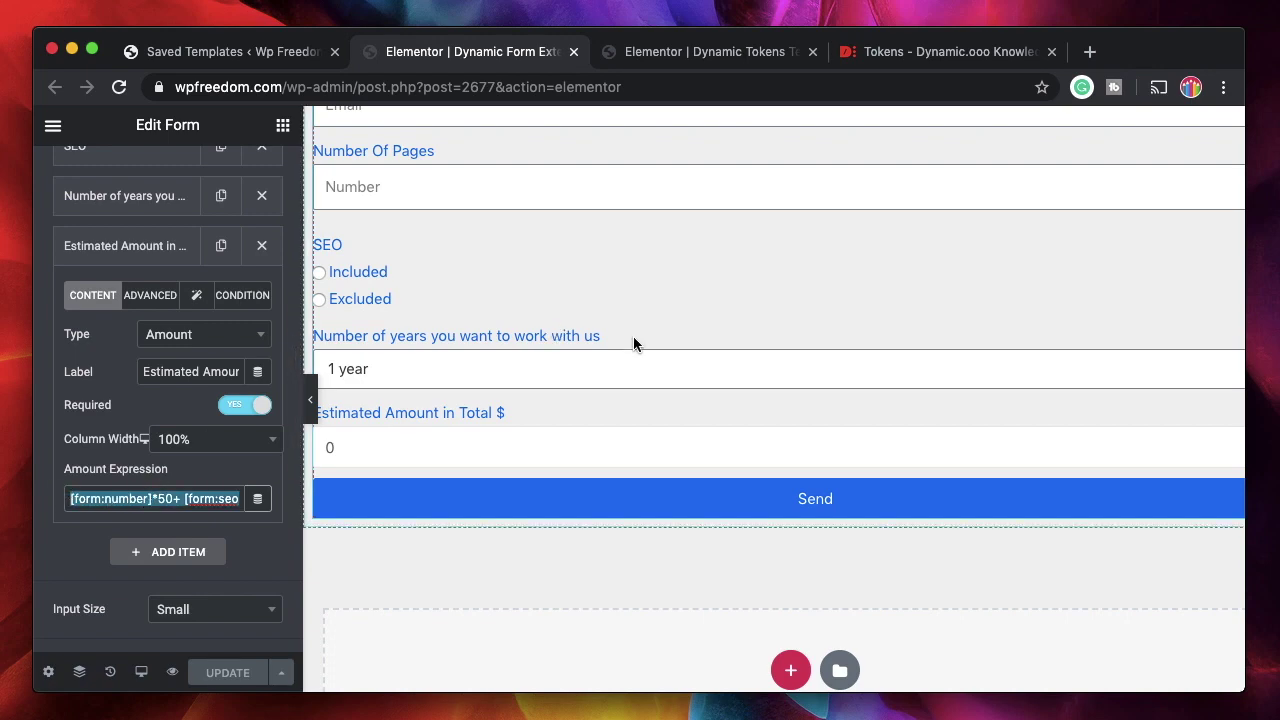
scroll(633, 336, up, 3)
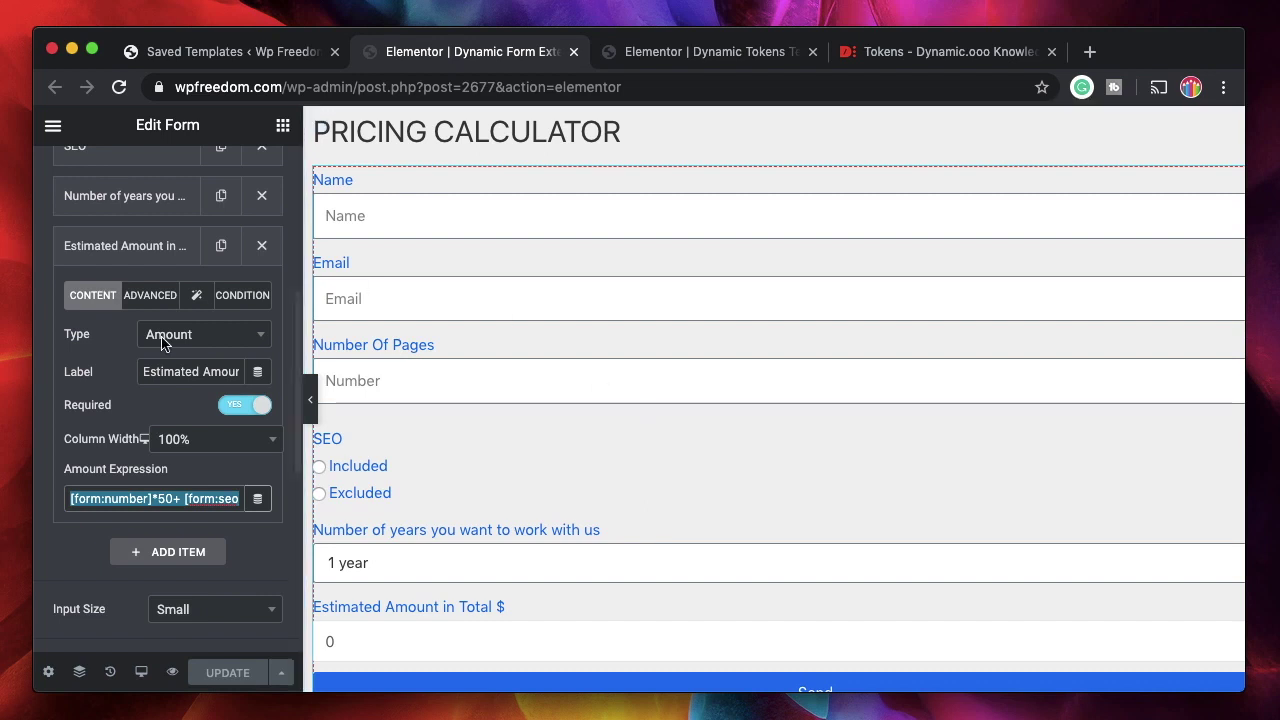
Highlight the [form:number] token once more, then collapse the Estimated Amount field settings.
click(135, 402)
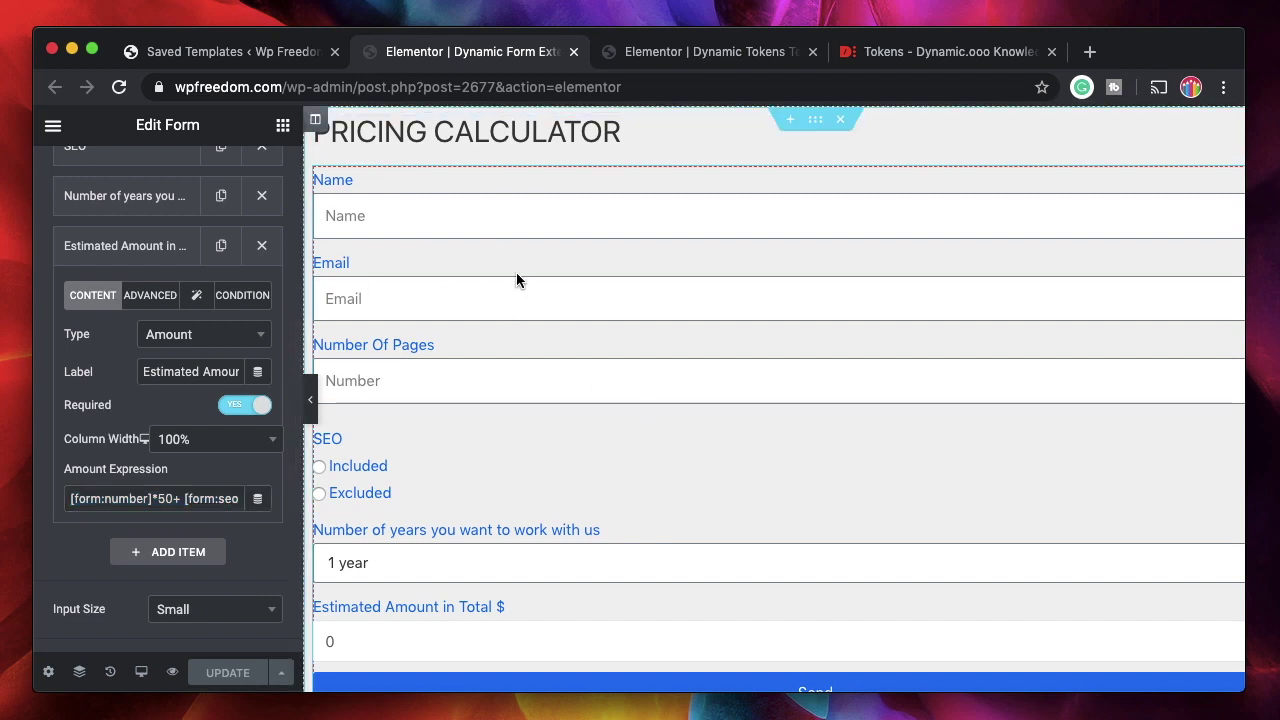
double_click(133, 497)
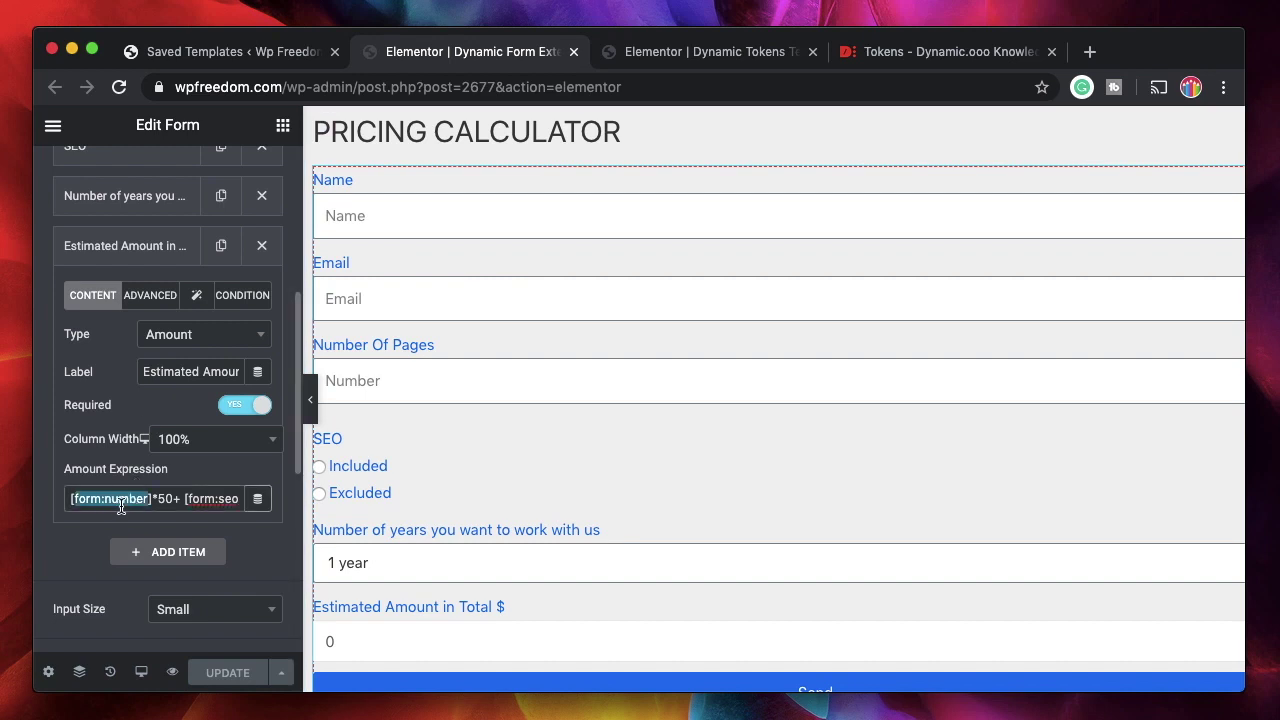
double_click(130, 498)
click(151, 499)
drag(151, 499, 66, 494)
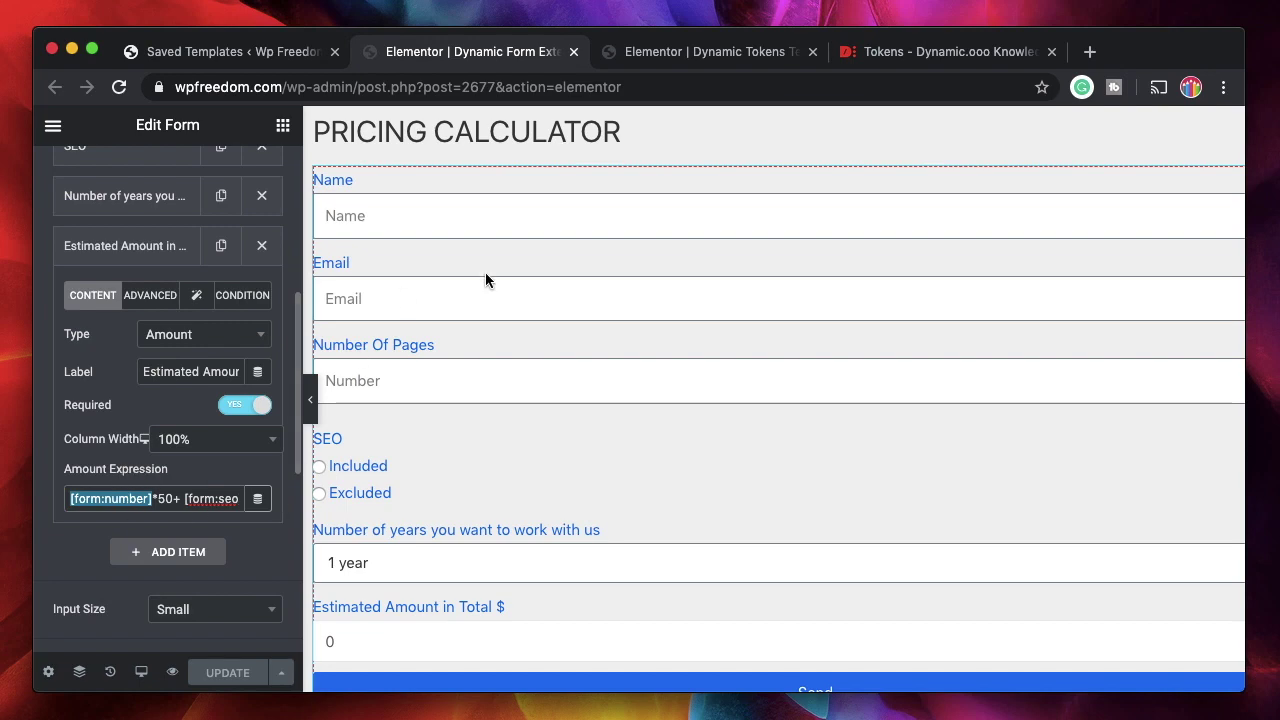
scroll(592, 509, down, 5)
click(457, 316)
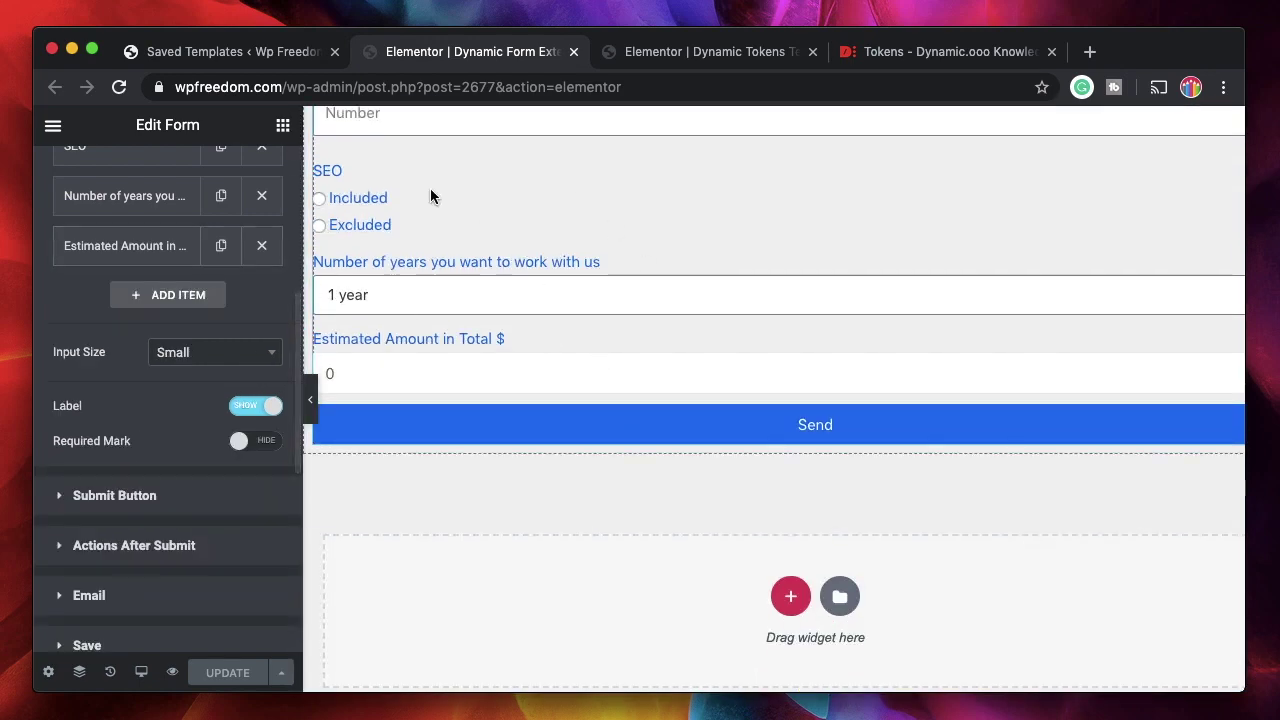
Open the Dynamic Form PDF template from Saved Templates in Elementor and switch to its editor.
key(ctrl+shift+Tab)
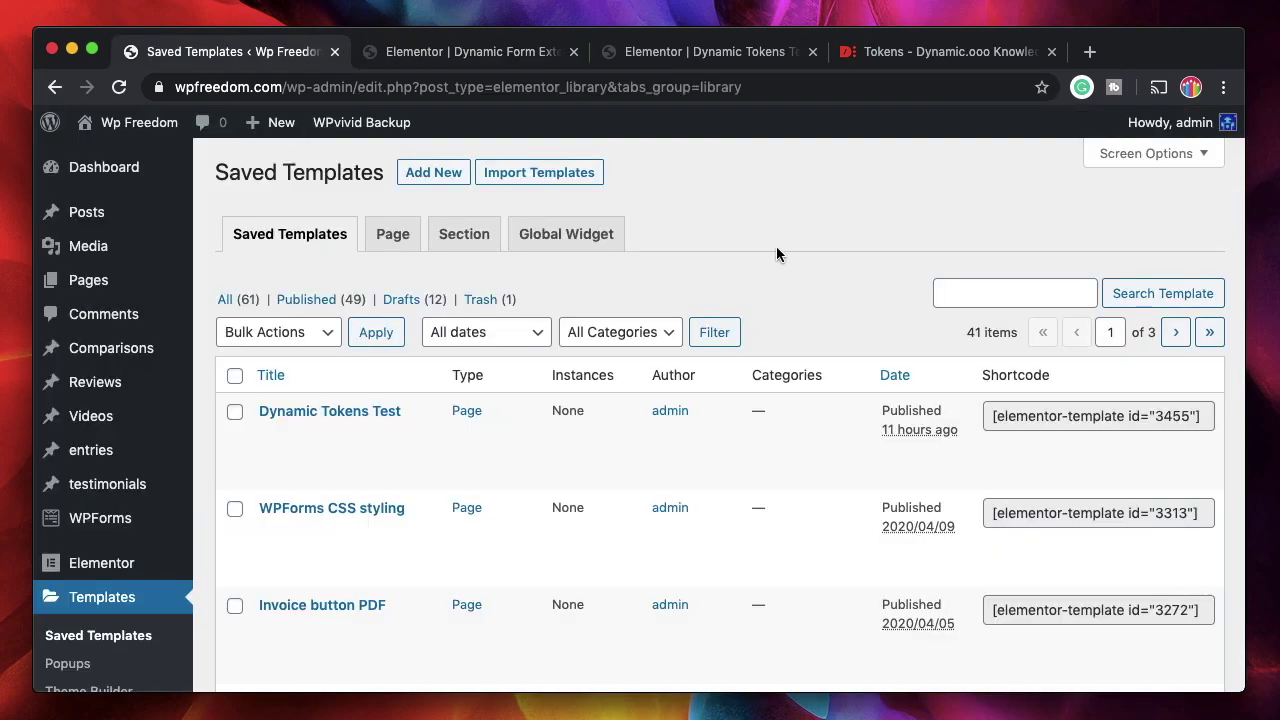
scroll(700, 300, down, 5)
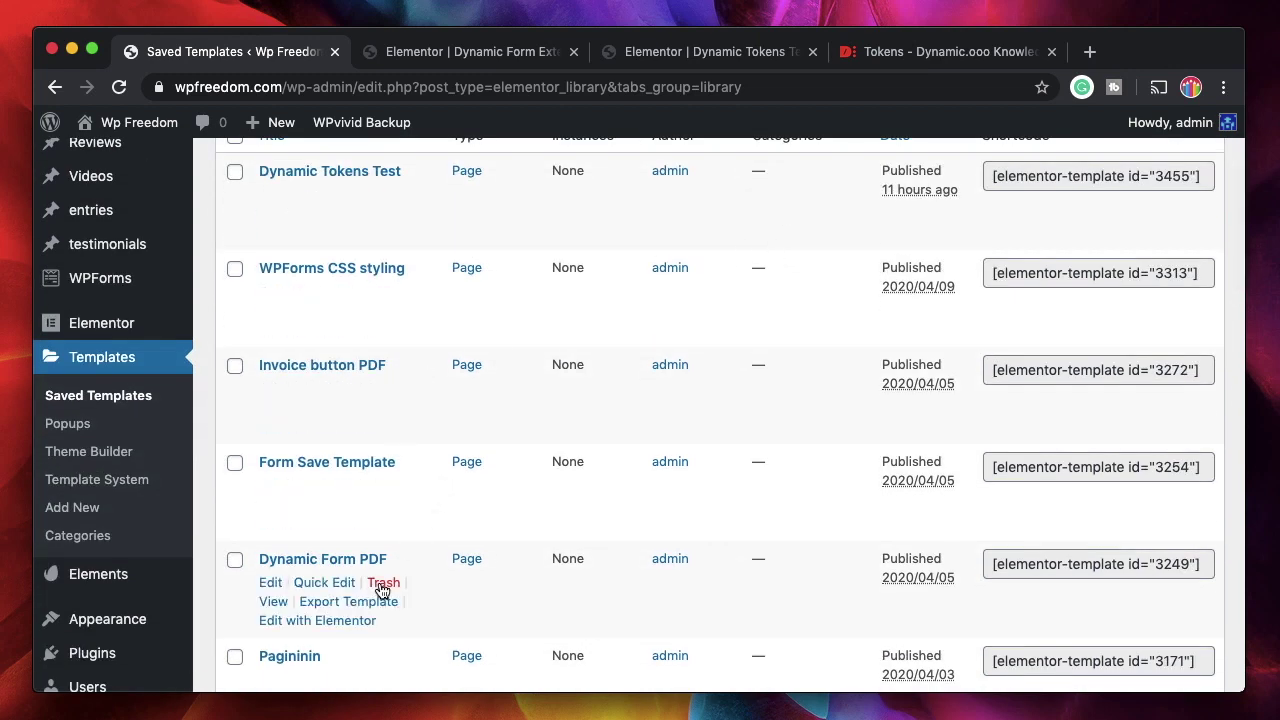
super+click(357, 622)
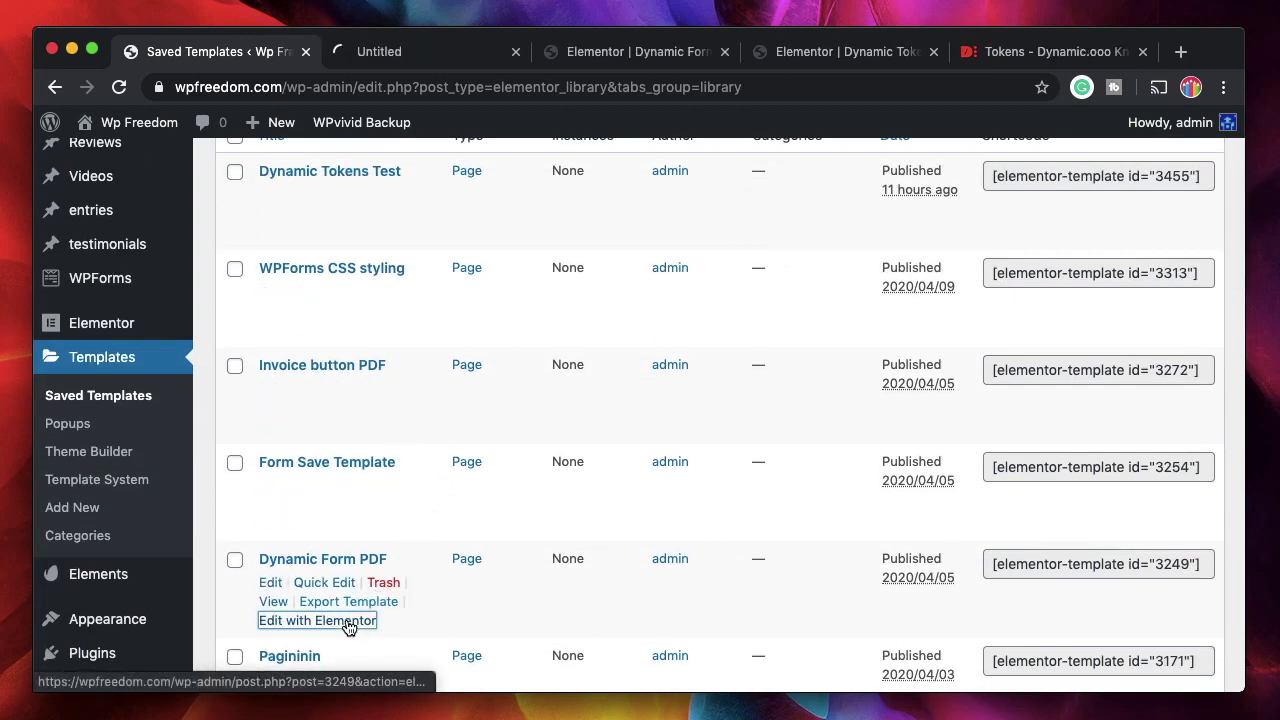
click(398, 58)
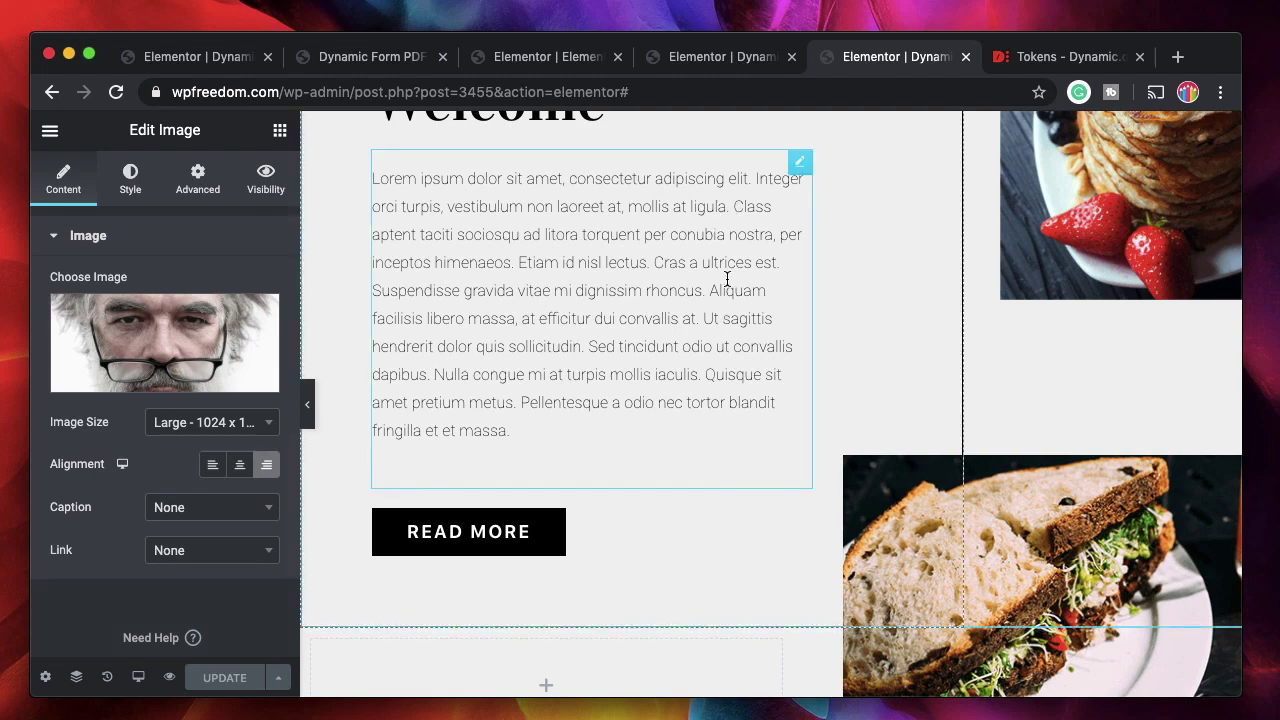
click(800, 168)
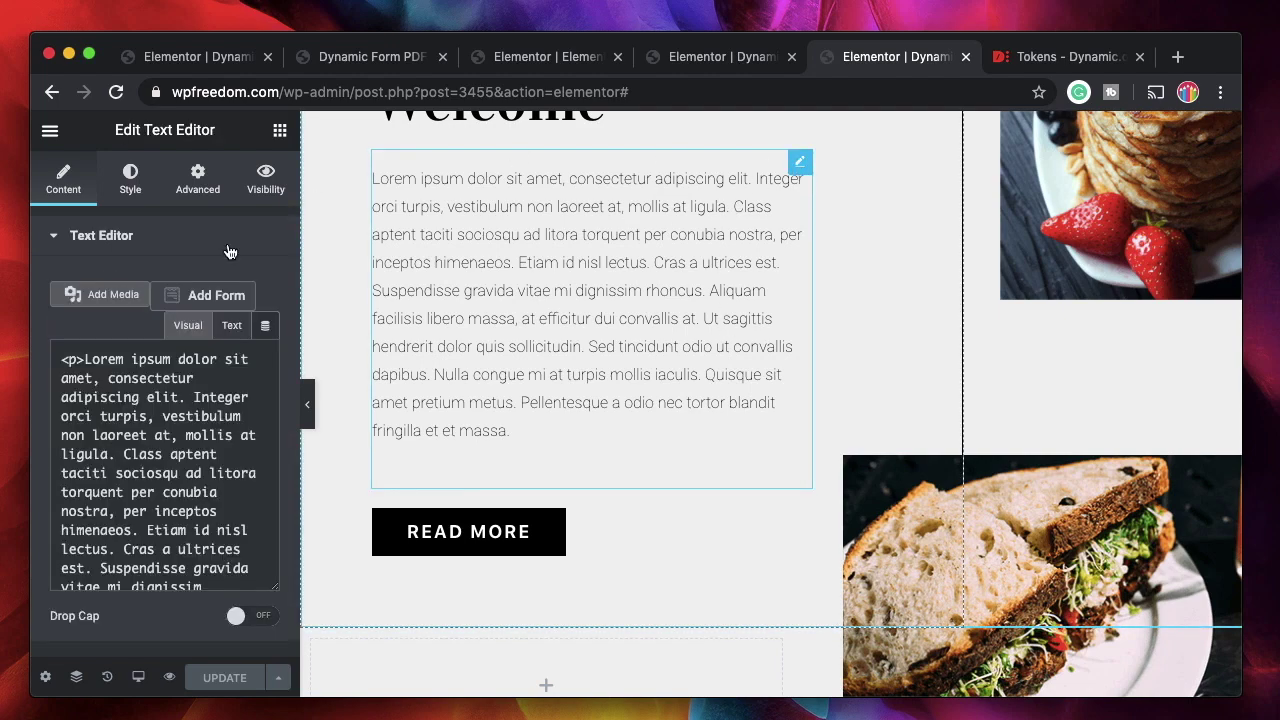
click(265, 325)
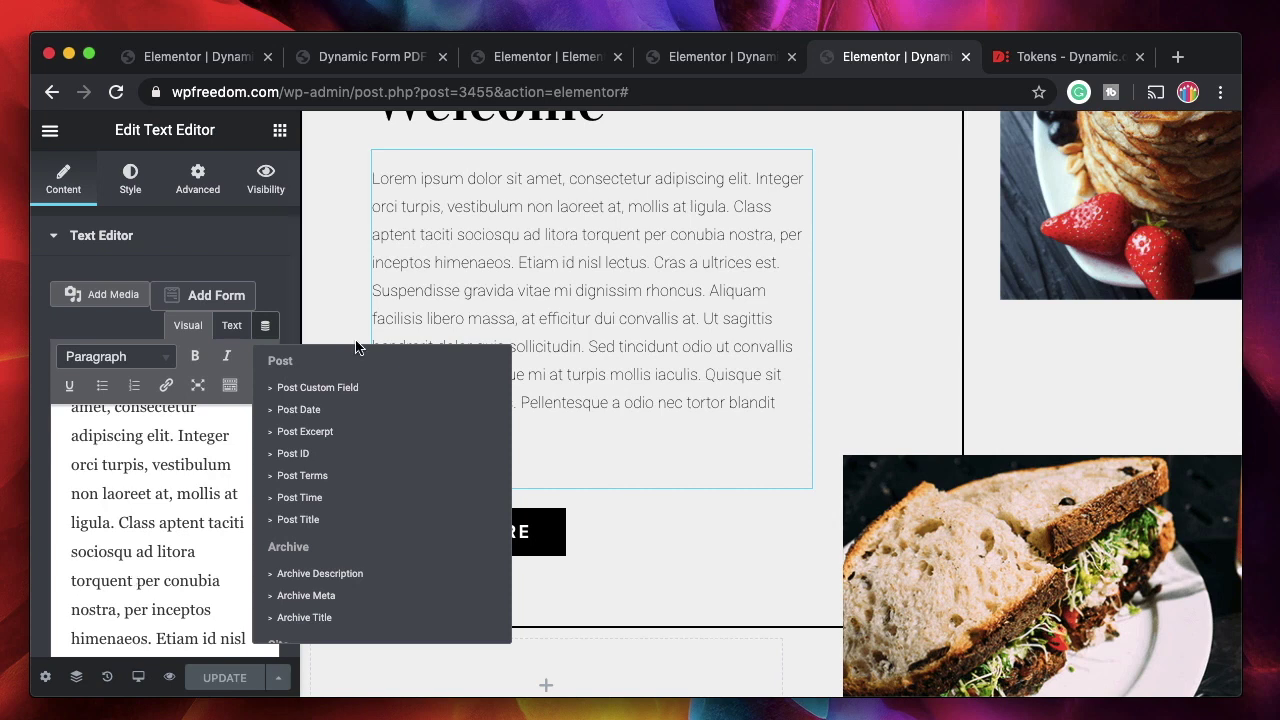
scroll(321, 458, down, 3)
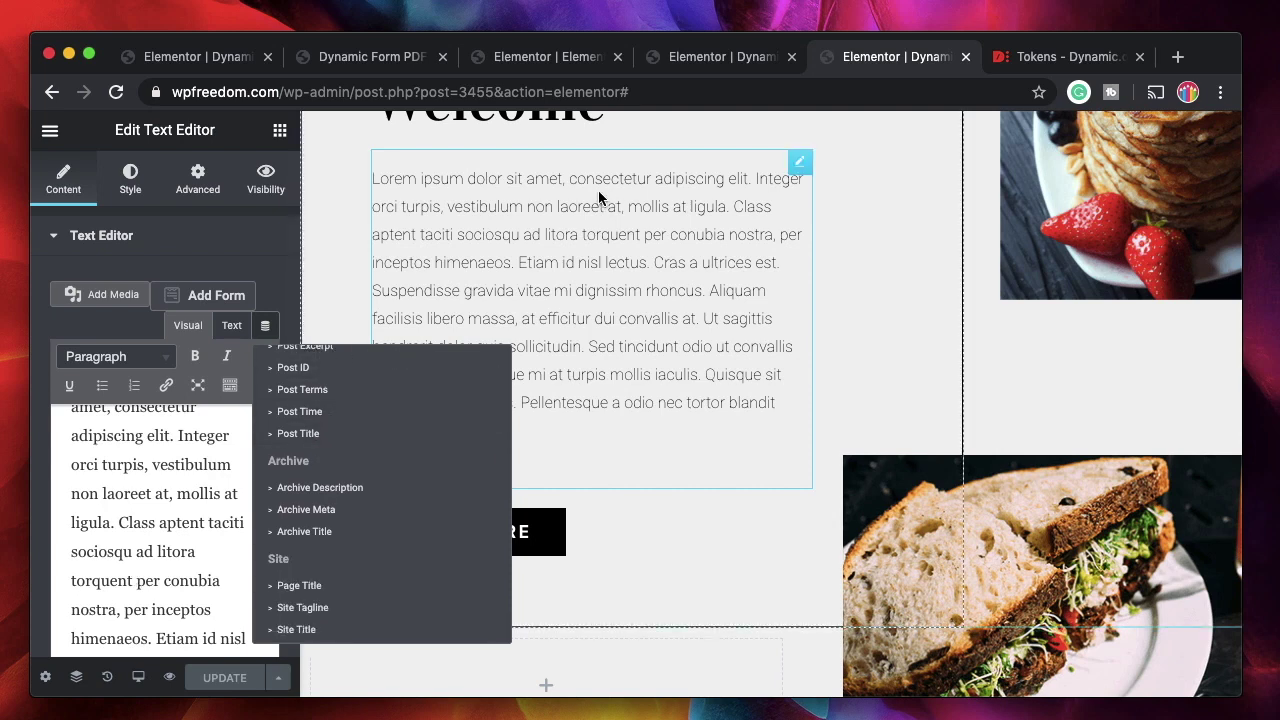
click(316, 437)
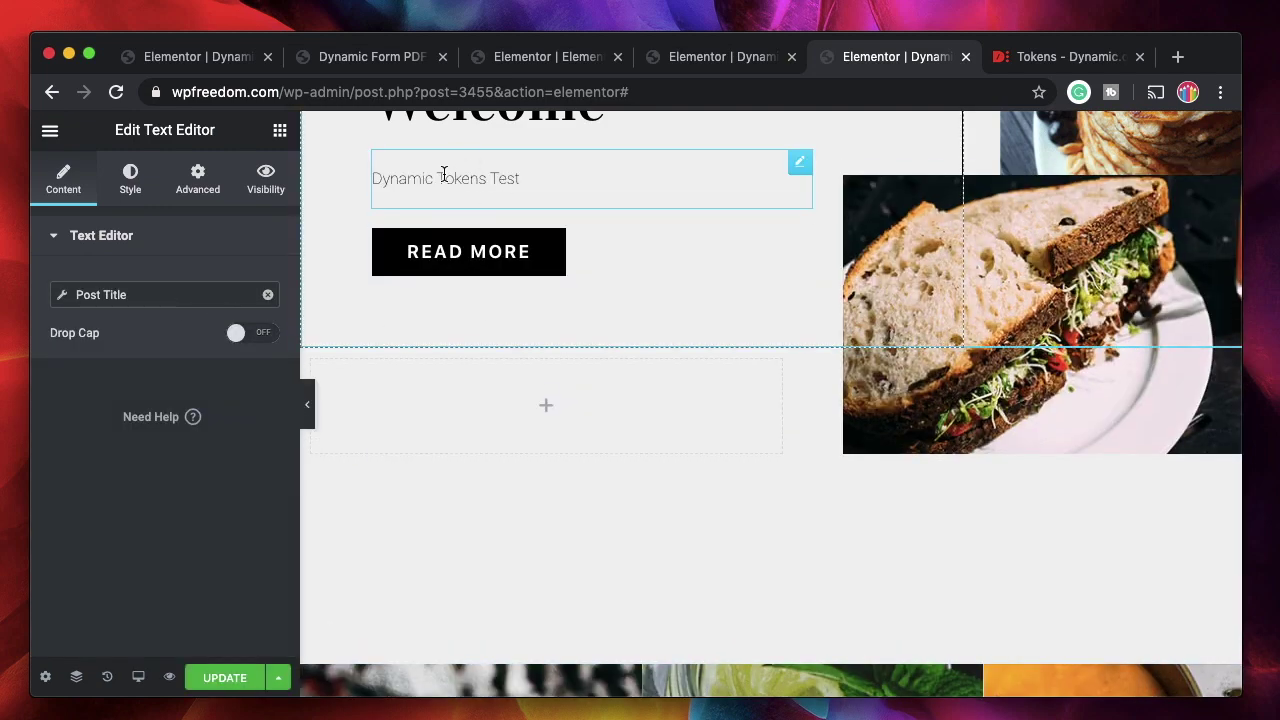
click(267, 294)
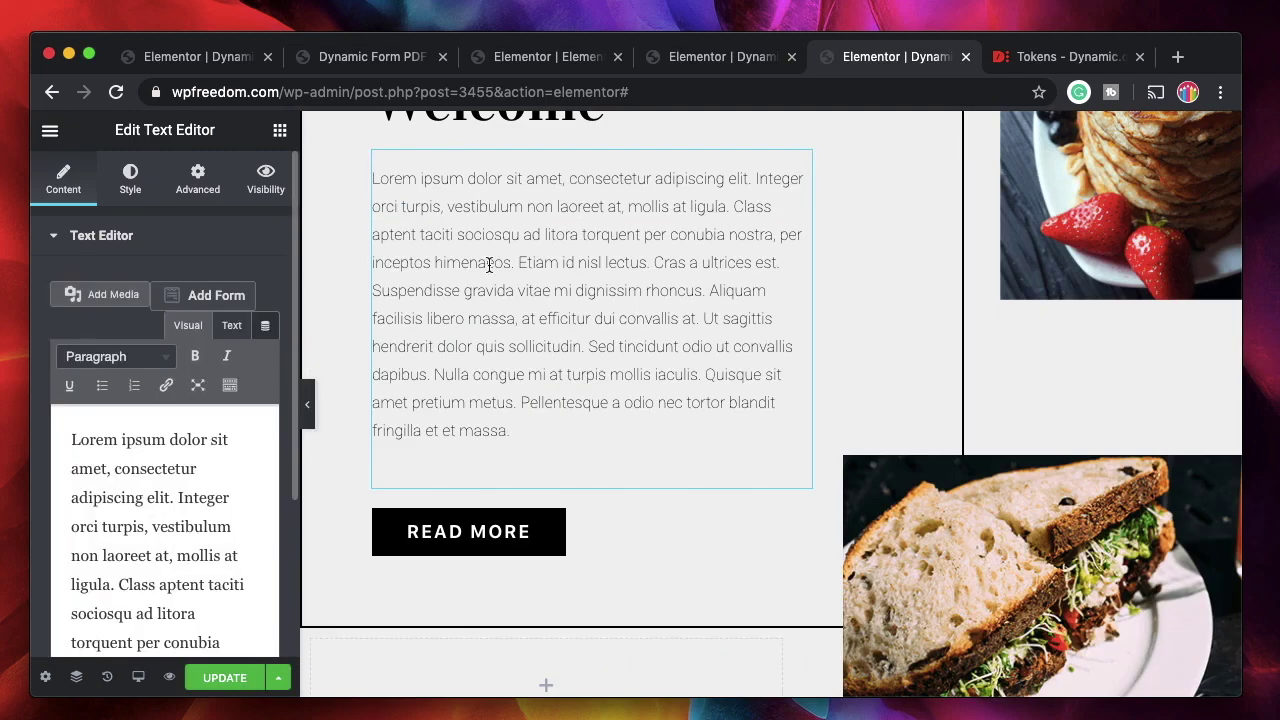
scroll(656, 336, down, 10)
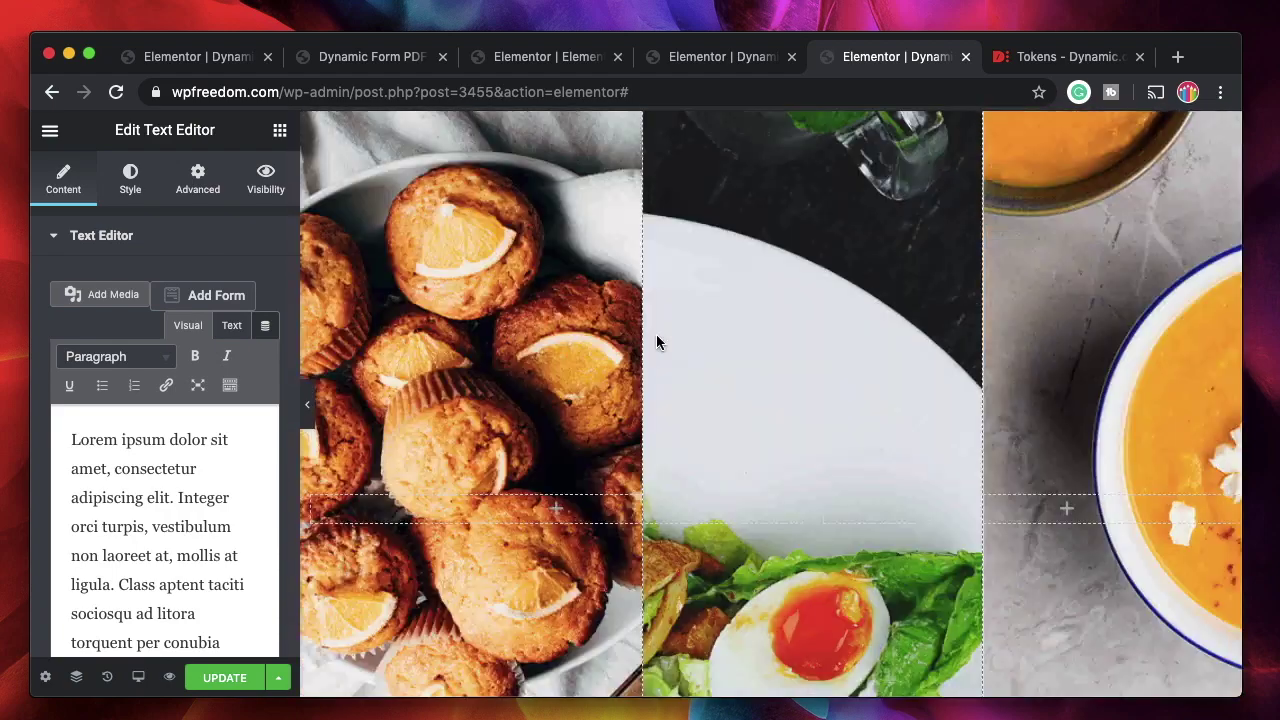
scroll(657, 336, down, 5)
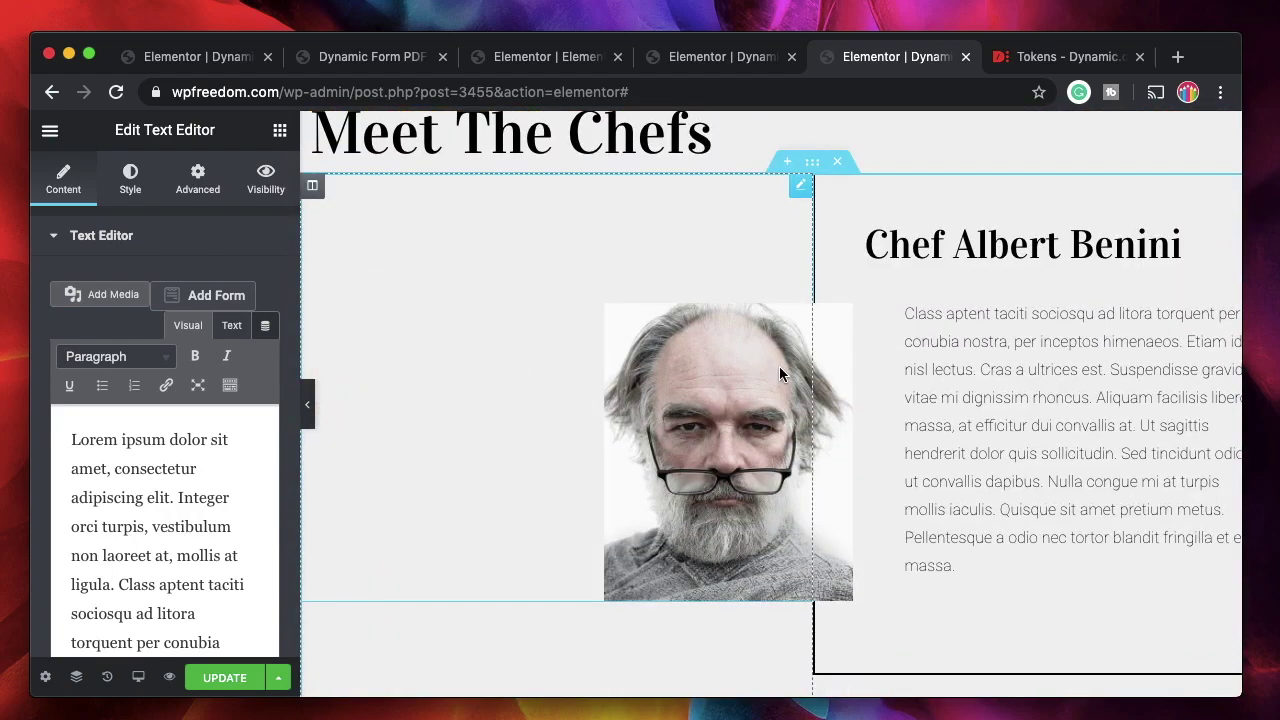
click(787, 366)
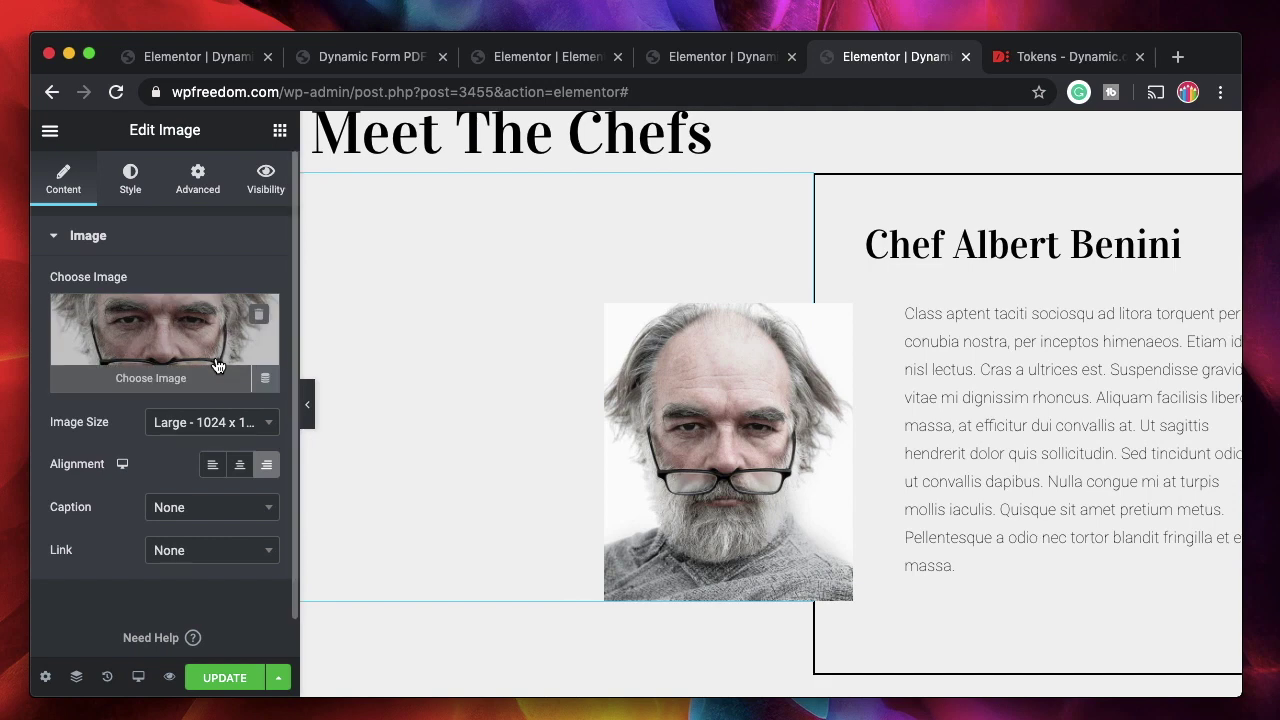
click(264, 381)
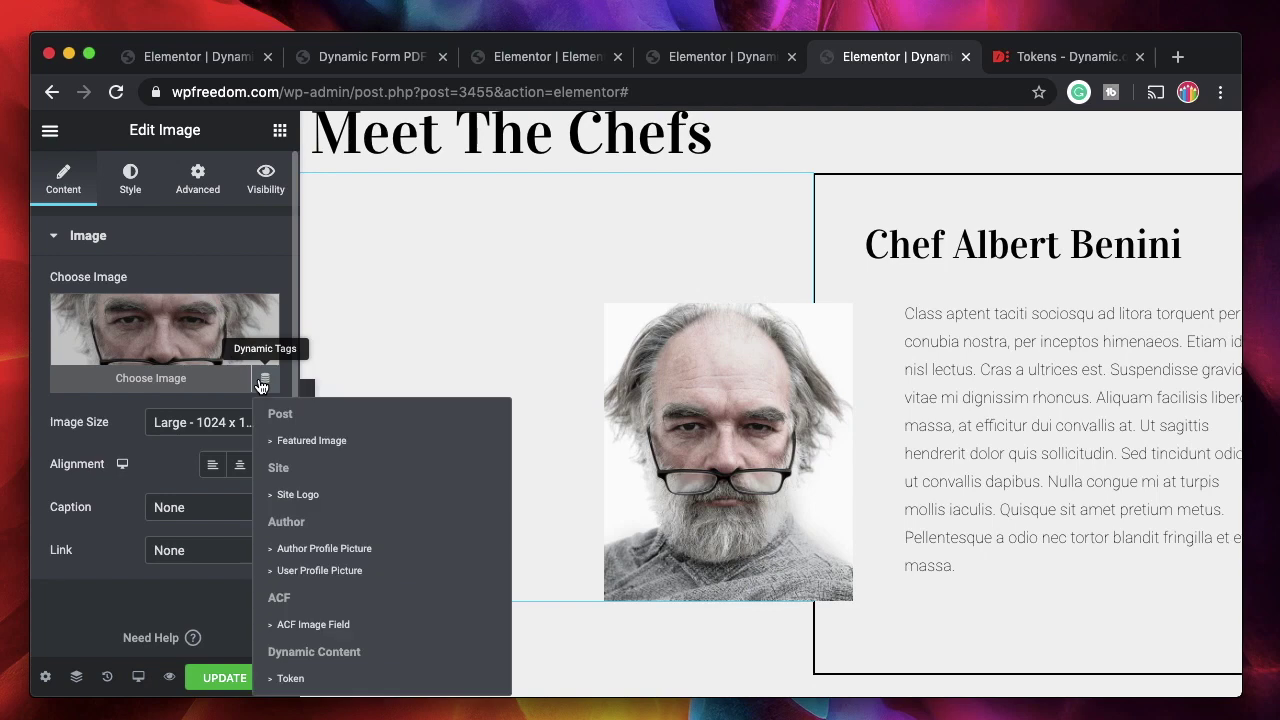
click(322, 548)
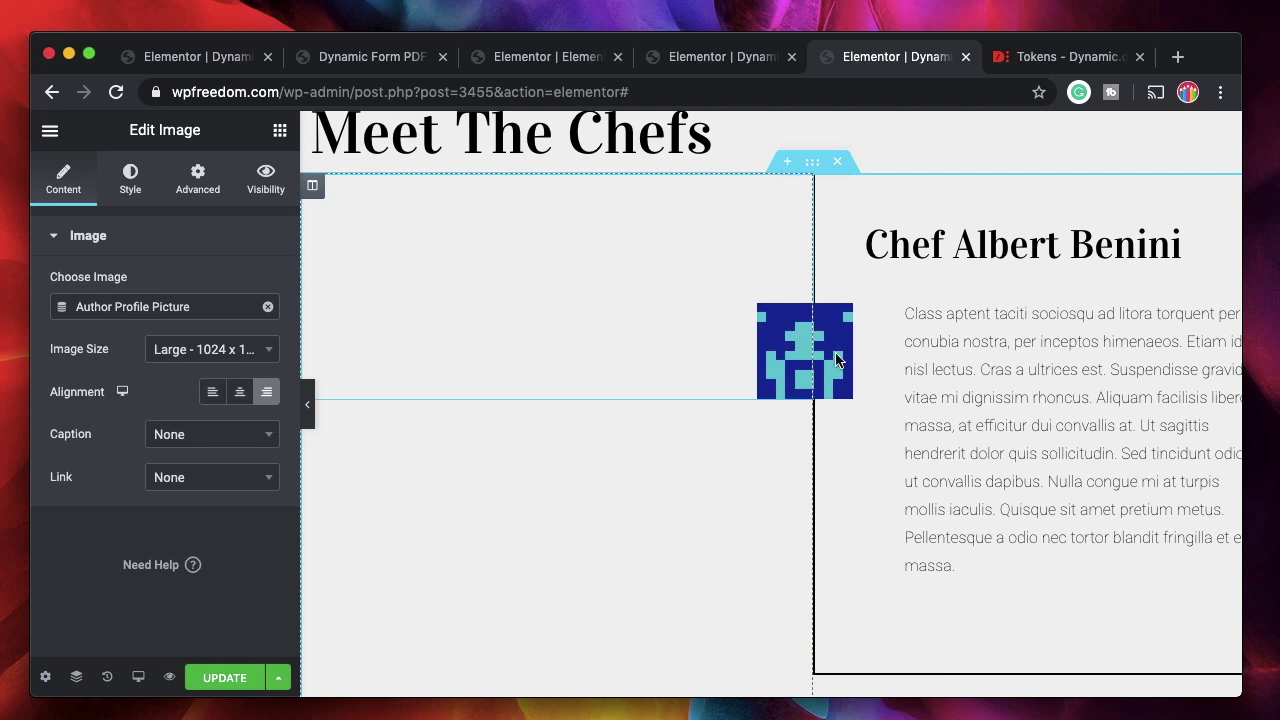
click(268, 306)
scroll(550, 490, down, 3)
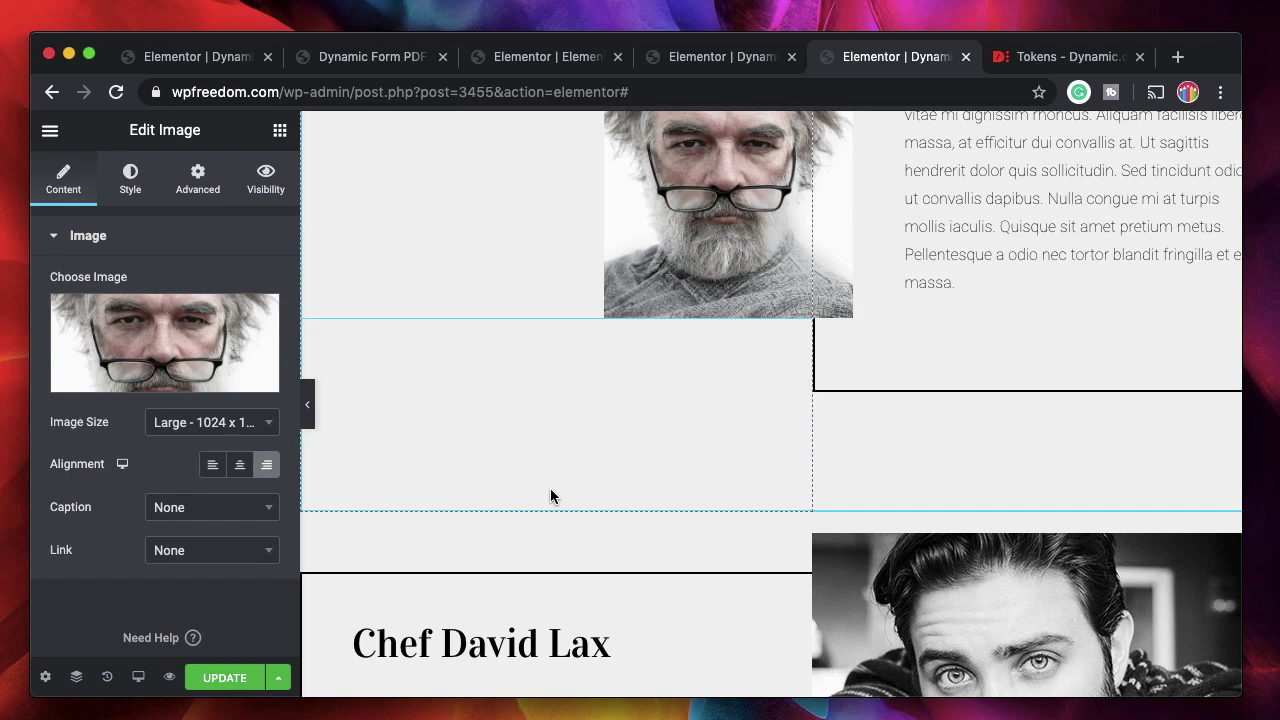
scroll(550, 496, down, 3)
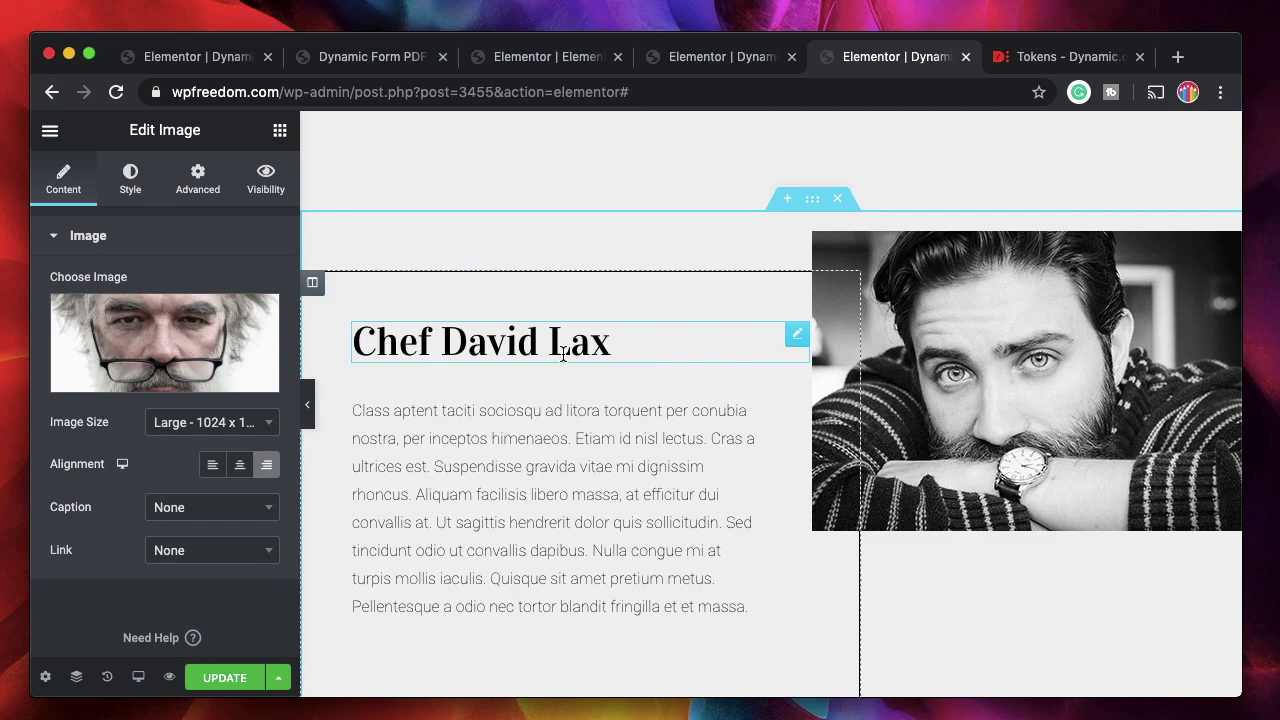
Browse the Tokens docs' Post, ACF and Query examples, then return to the chef page editor.
click(1051, 58)
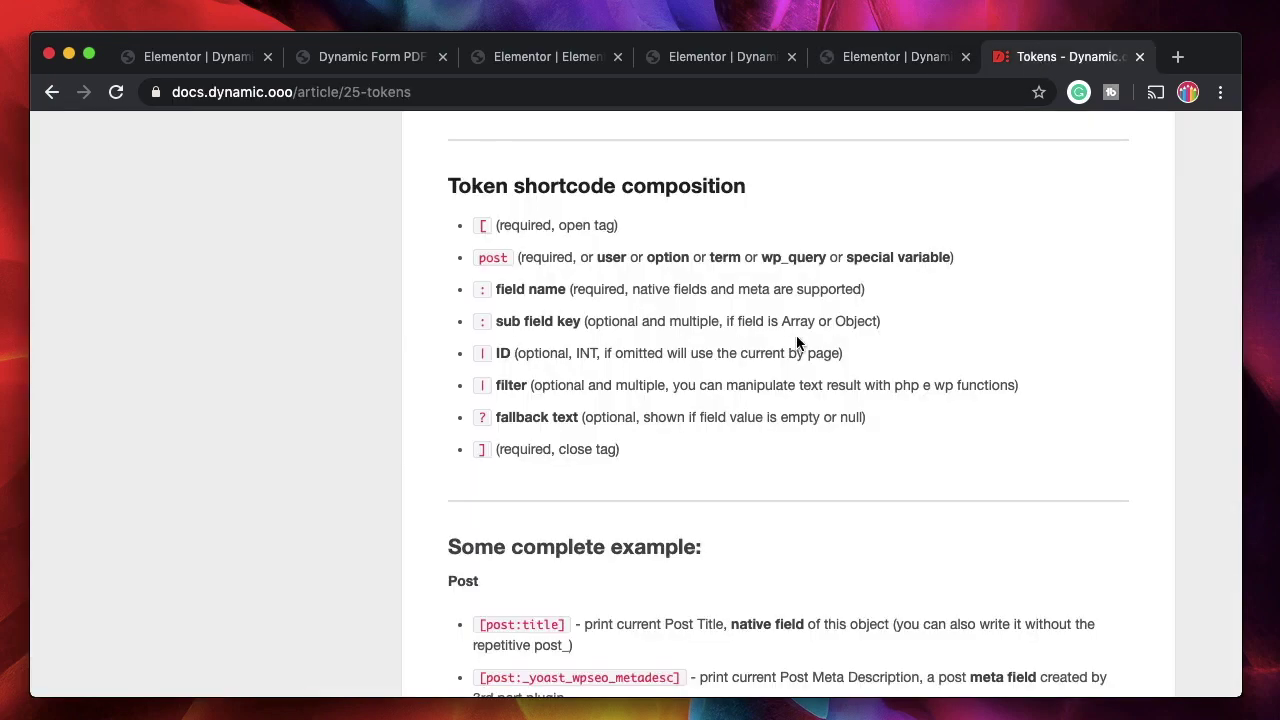
scroll(796, 343, up, 10)
scroll(612, 388, down, 3)
scroll(613, 384, down, 15)
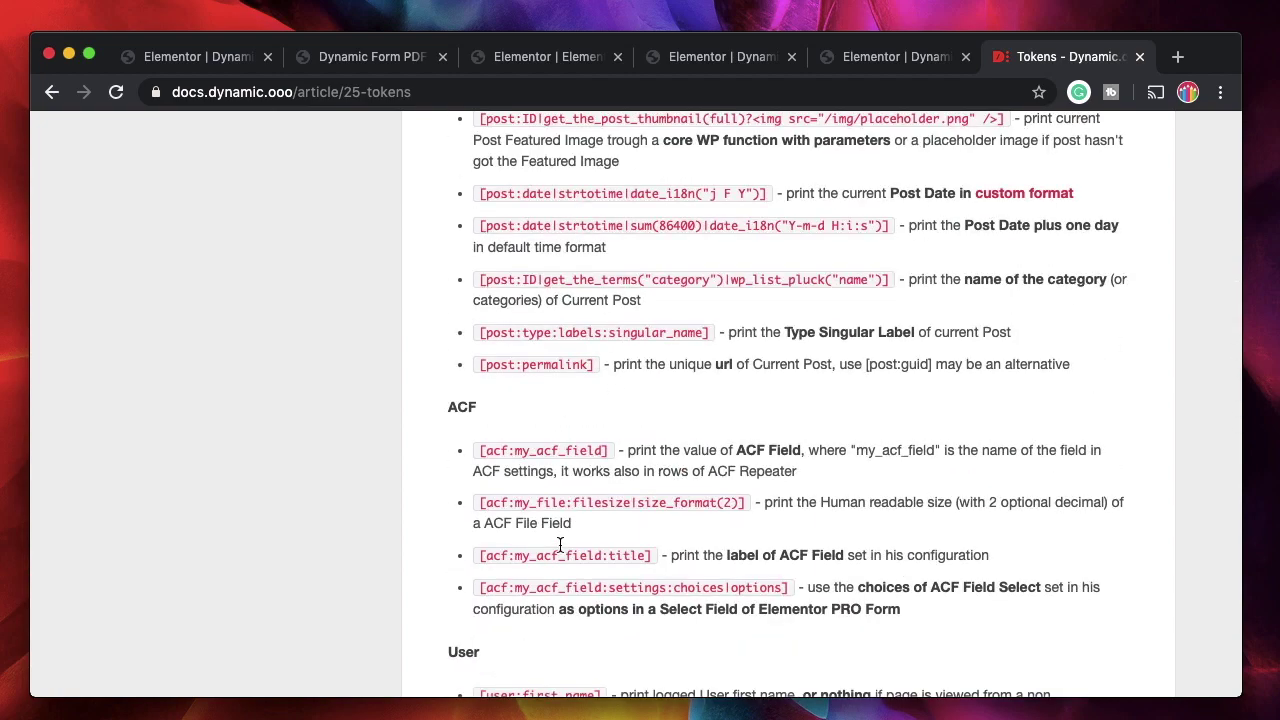
scroll(560, 545, down, 2)
scroll(558, 454, up, 4)
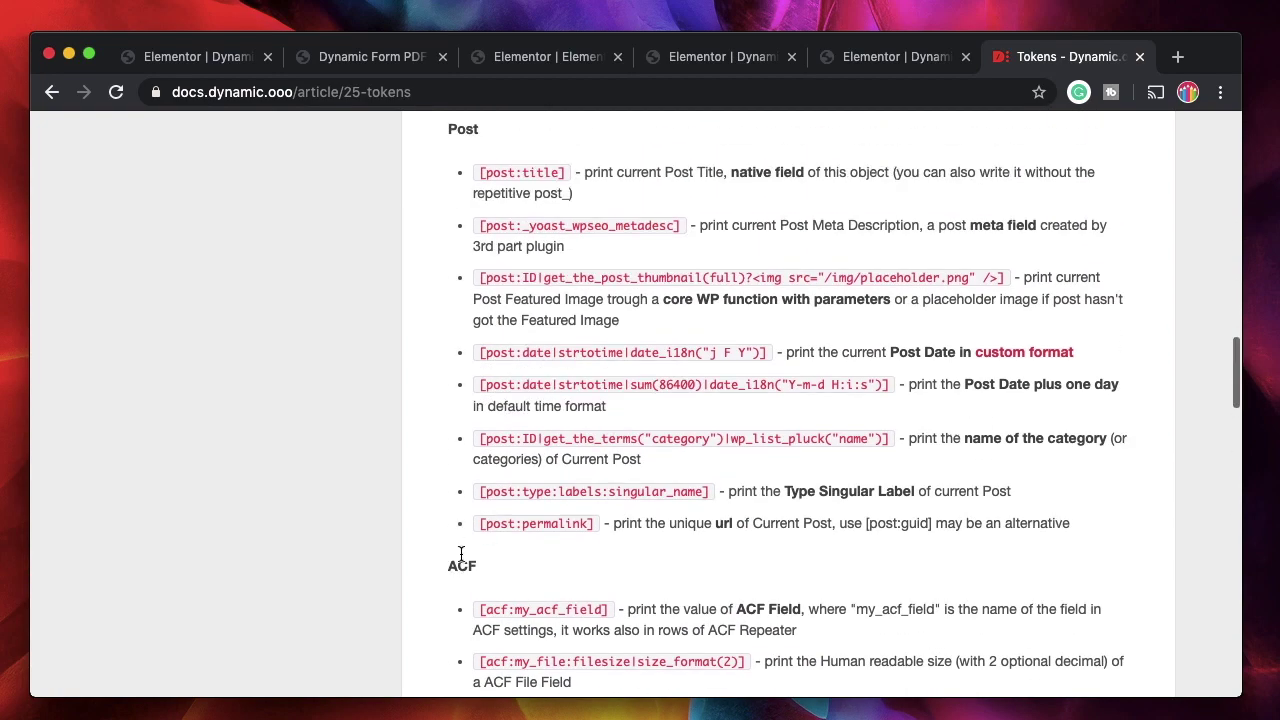
double_click(462, 565)
scroll(462, 540, up, 3)
double_click(463, 369)
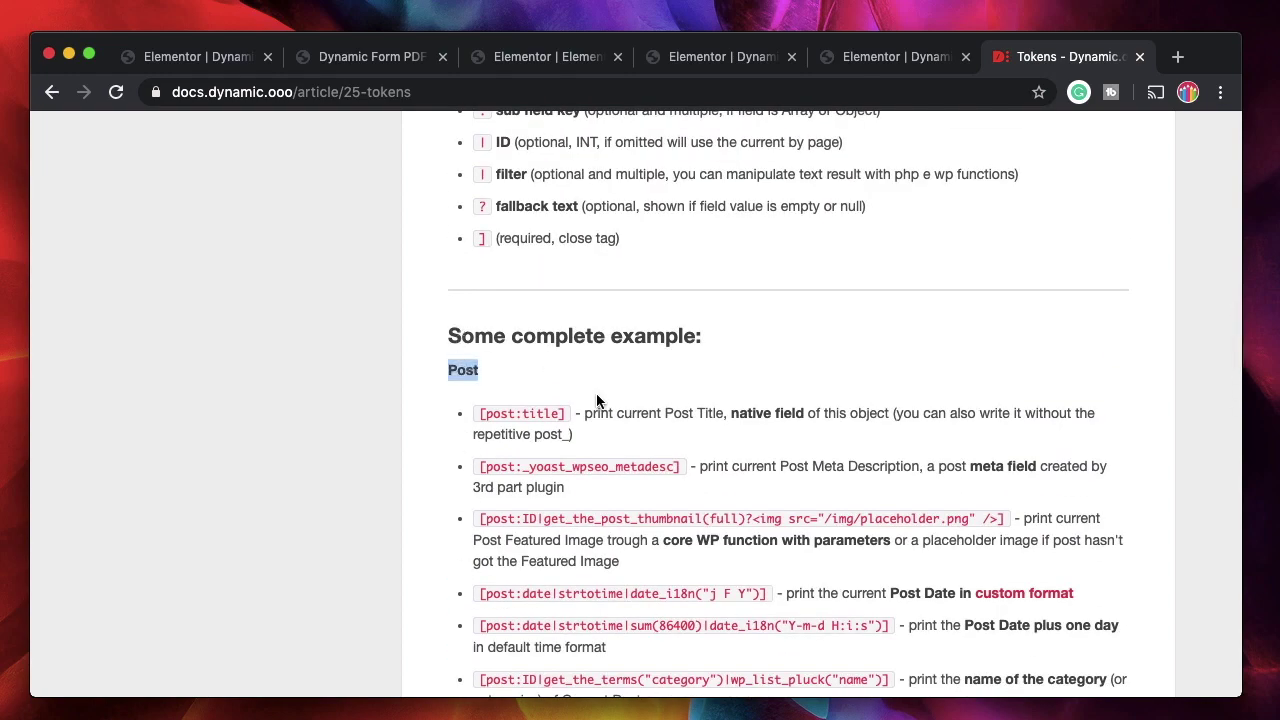
scroll(597, 400, down, 15)
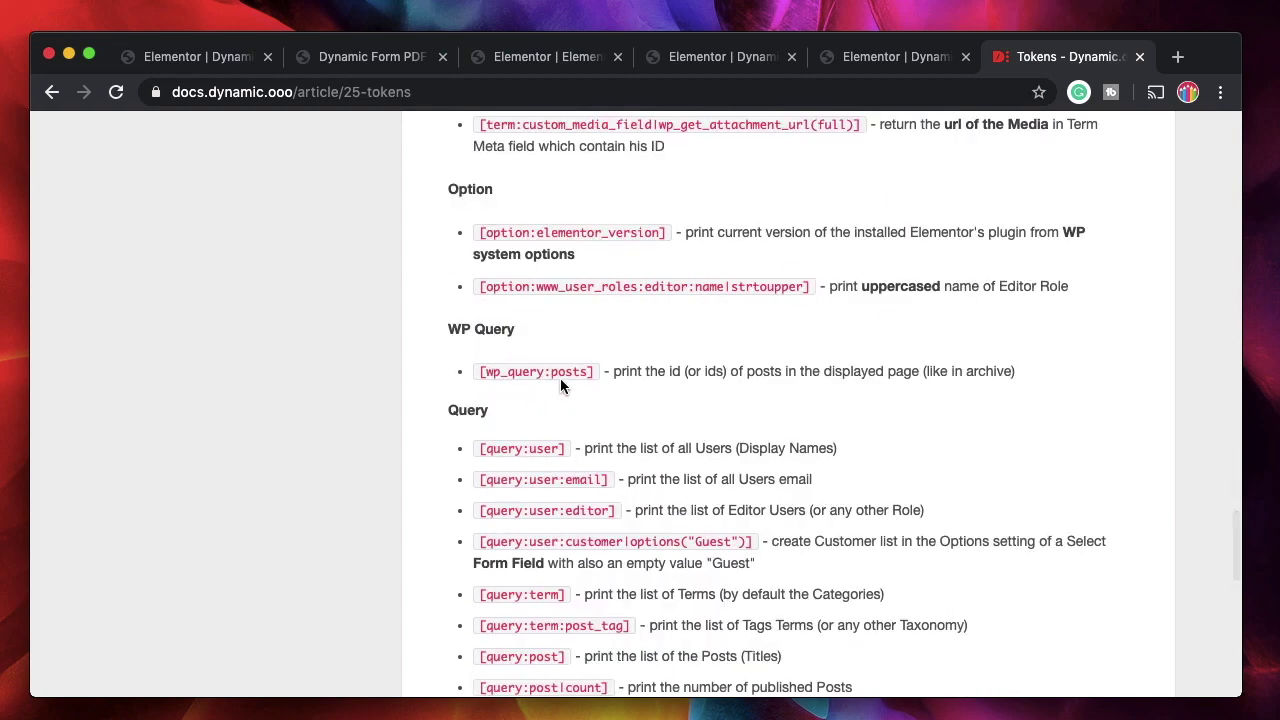
scroll(527, 491, down, 3)
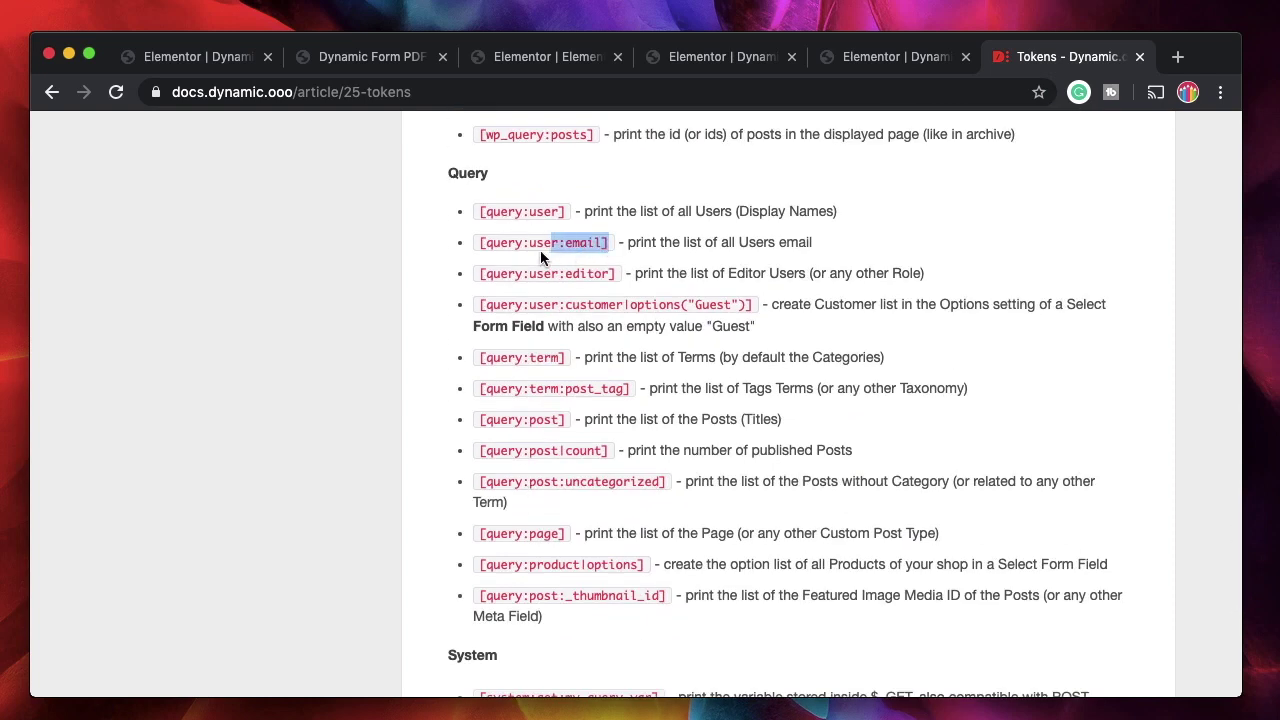
click(905, 58)
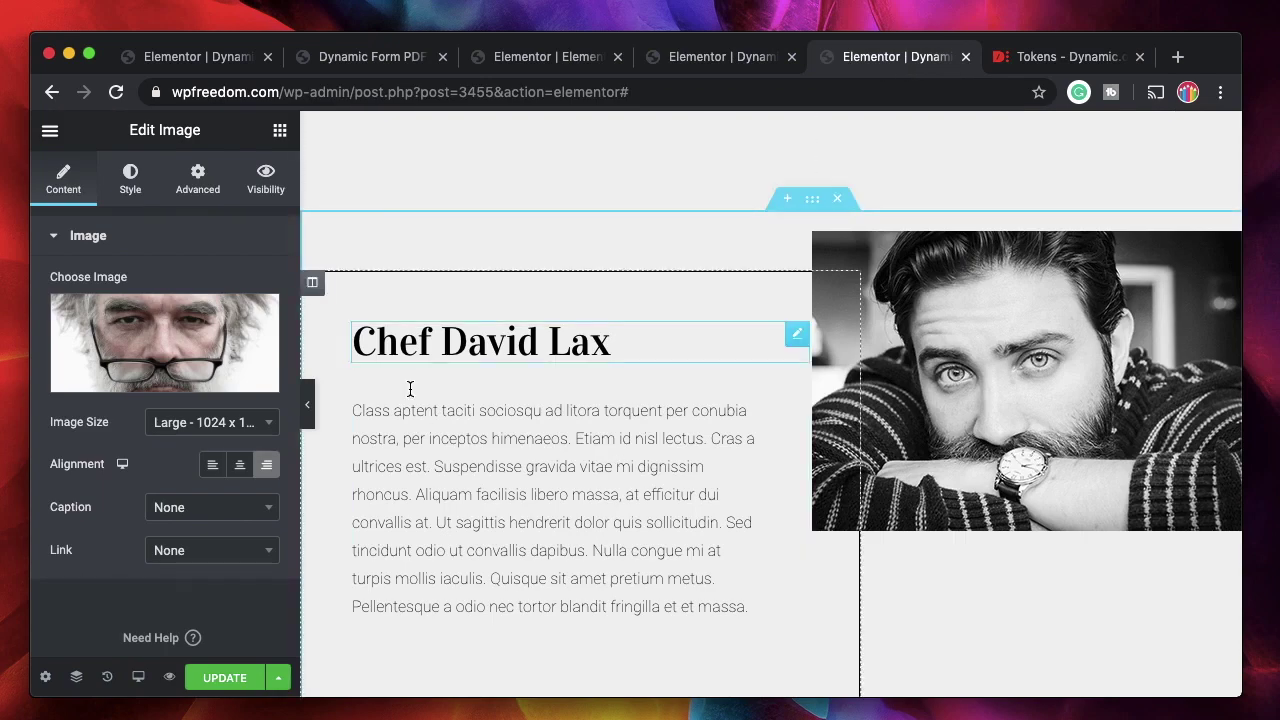
Replace 'Class' in the chef paragraph with [query:user:email], update the page, and preview it.
click(543, 486)
double_click(90, 440)
text([query:user:email])
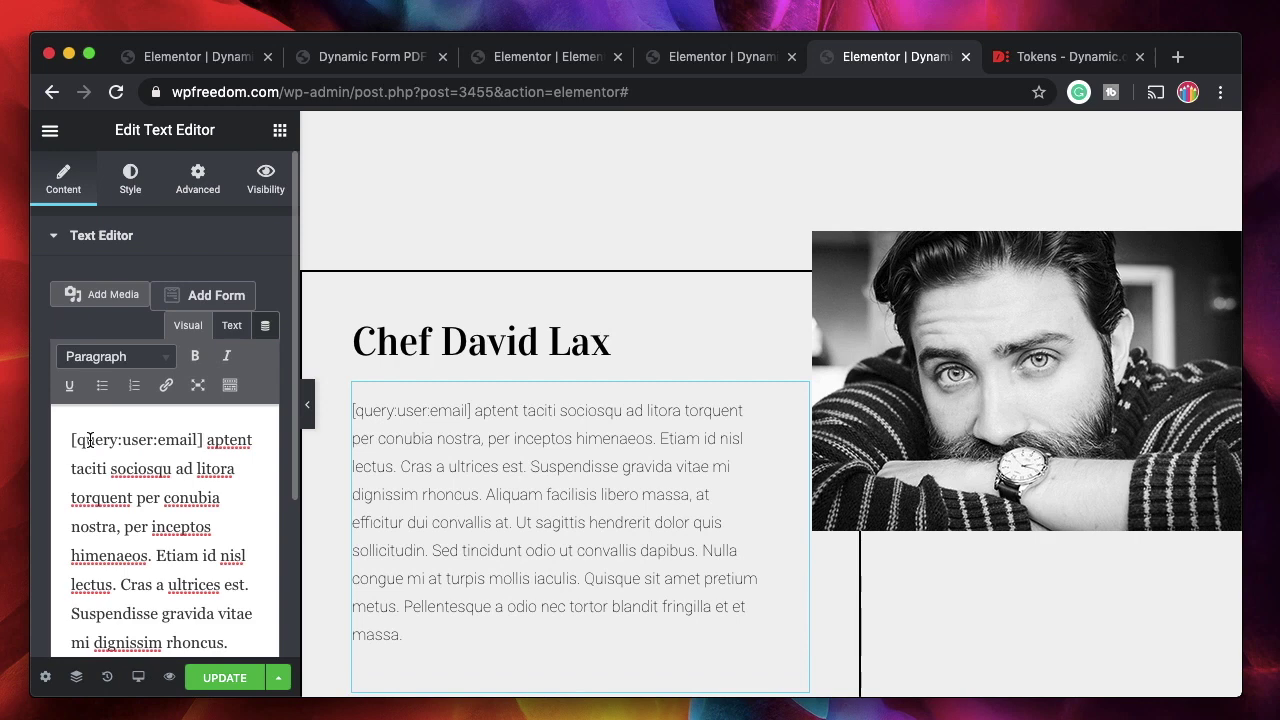
click(225, 677)
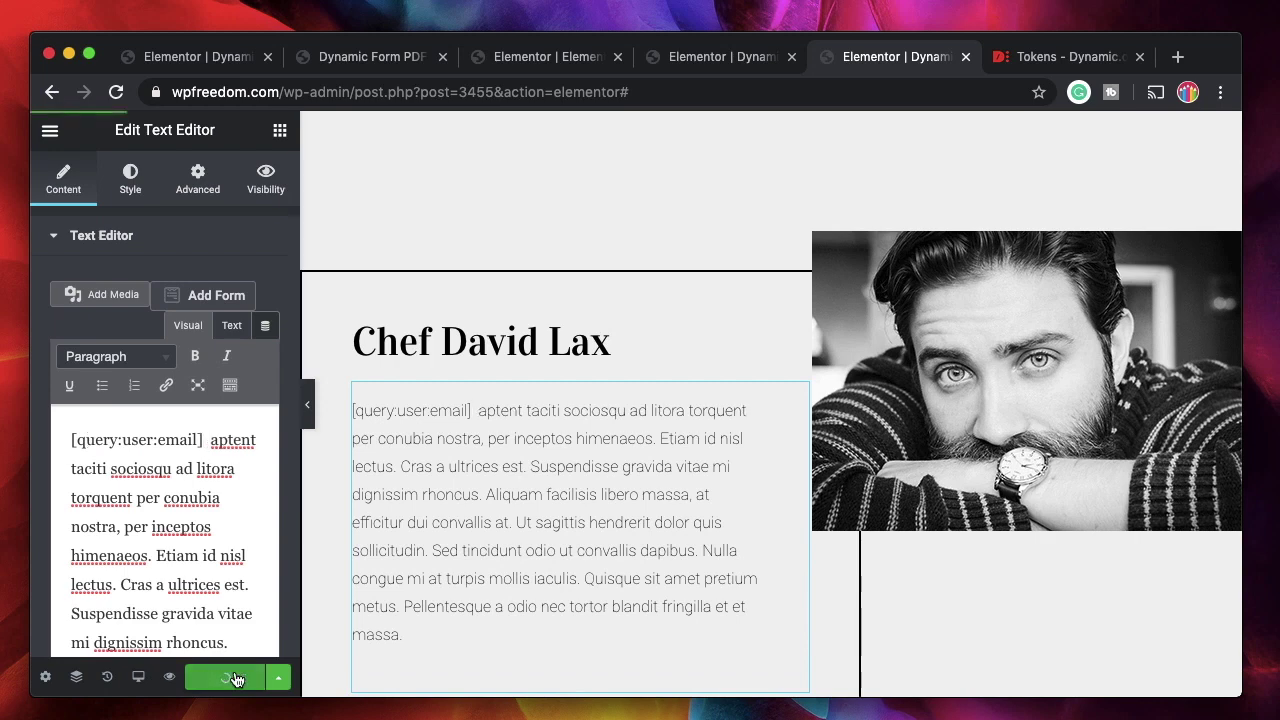
click(170, 678)
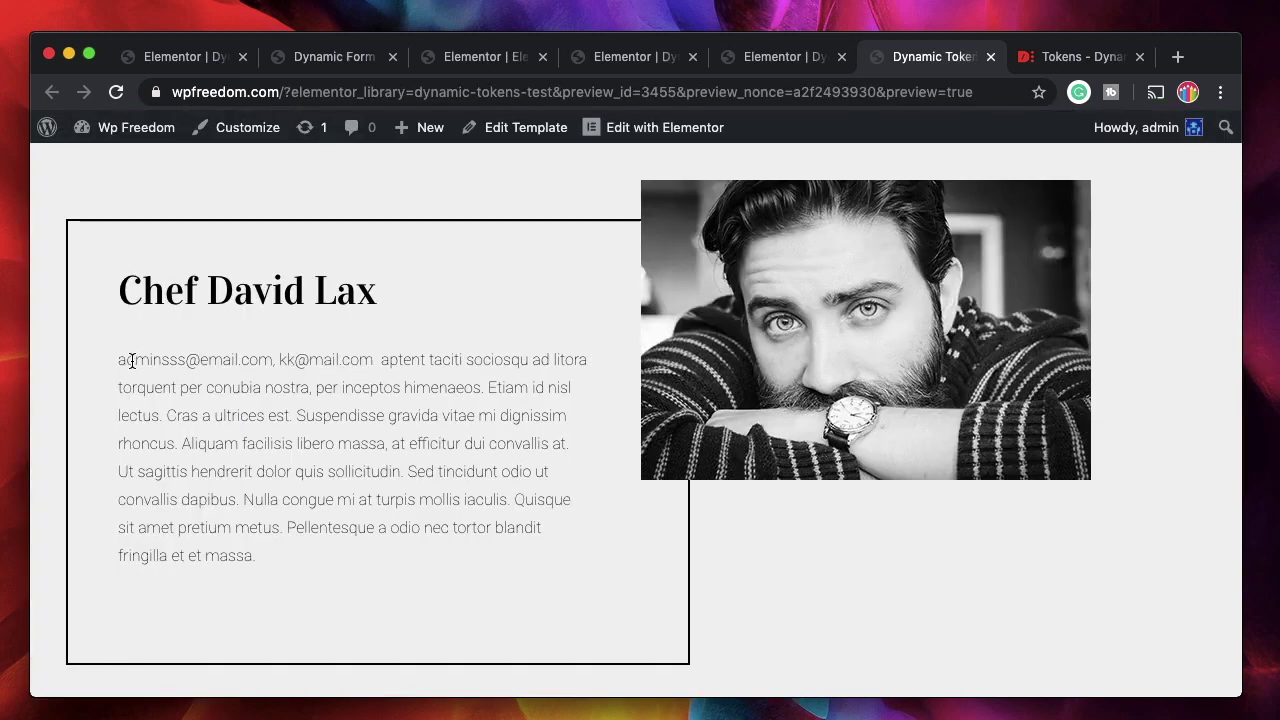
Highlight the rendered list of user email addresses in the page preview.
drag(128, 362, 369, 353)
click(369, 353)
drag(121, 360, 374, 352)
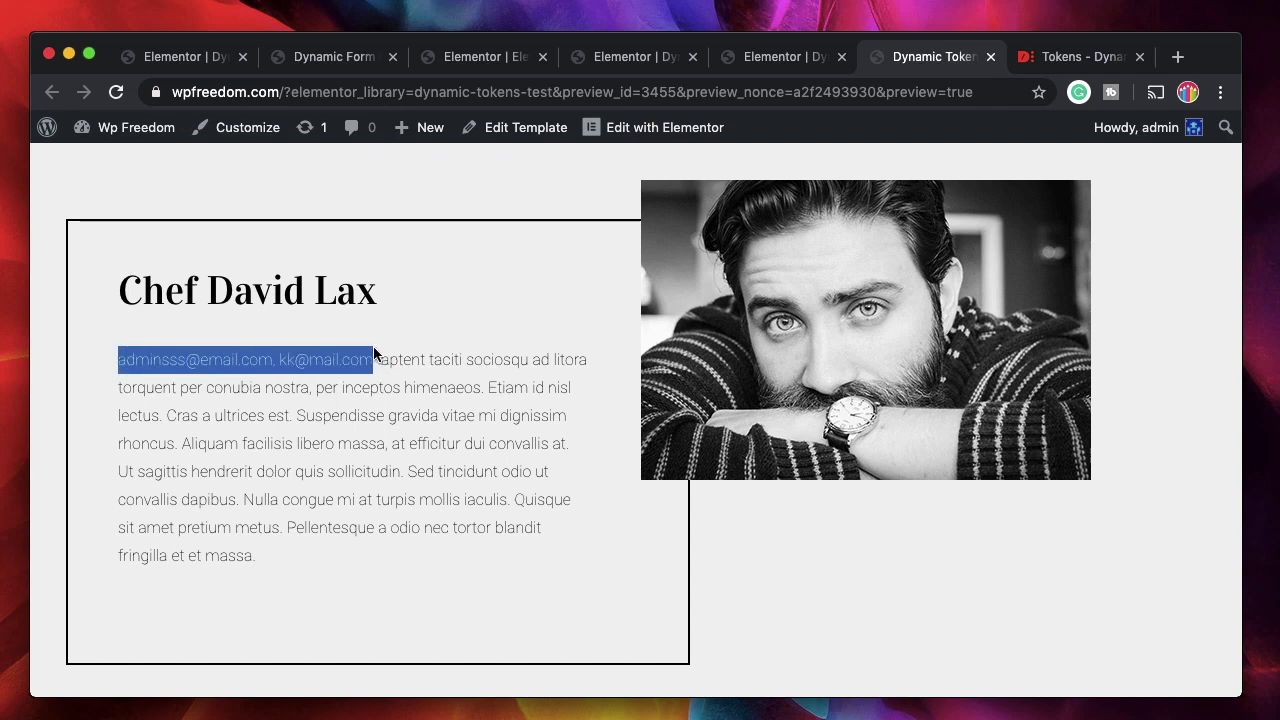
Back in the Elementor editor, select the Welcome heading for editing.
click(760, 60)
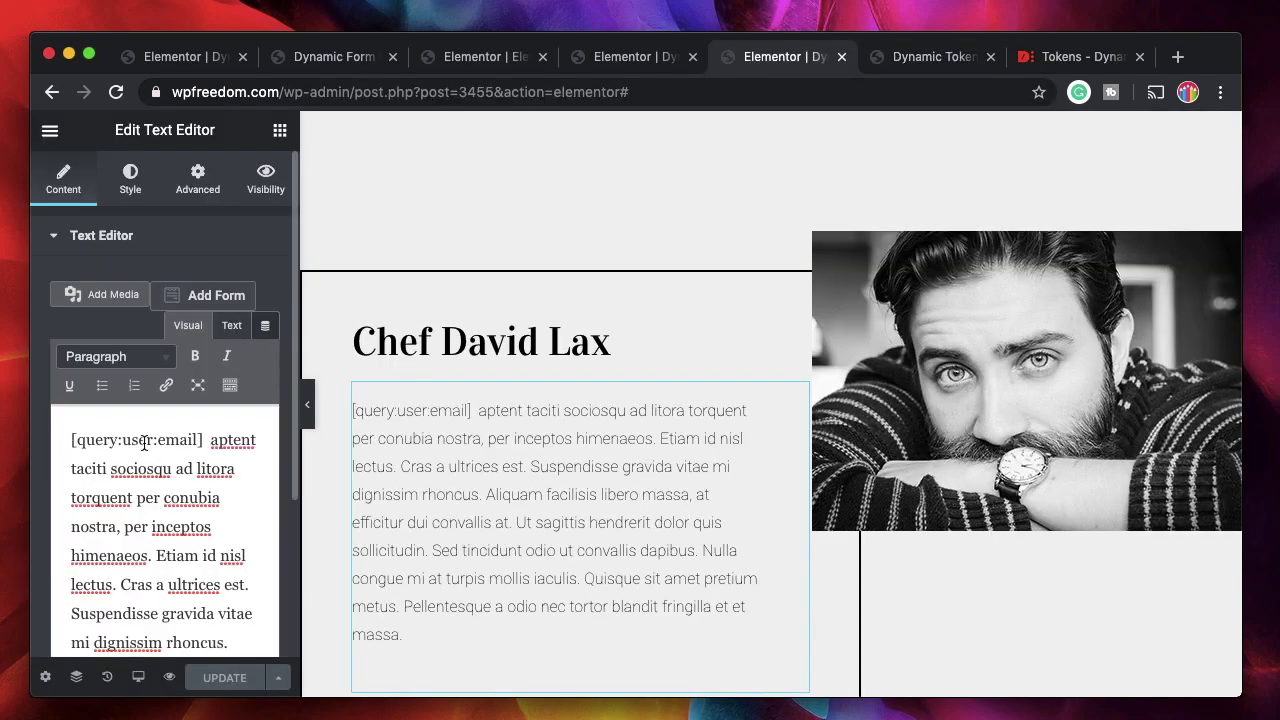
drag(202, 439, 71, 440)
scroll(466, 385, up, 10)
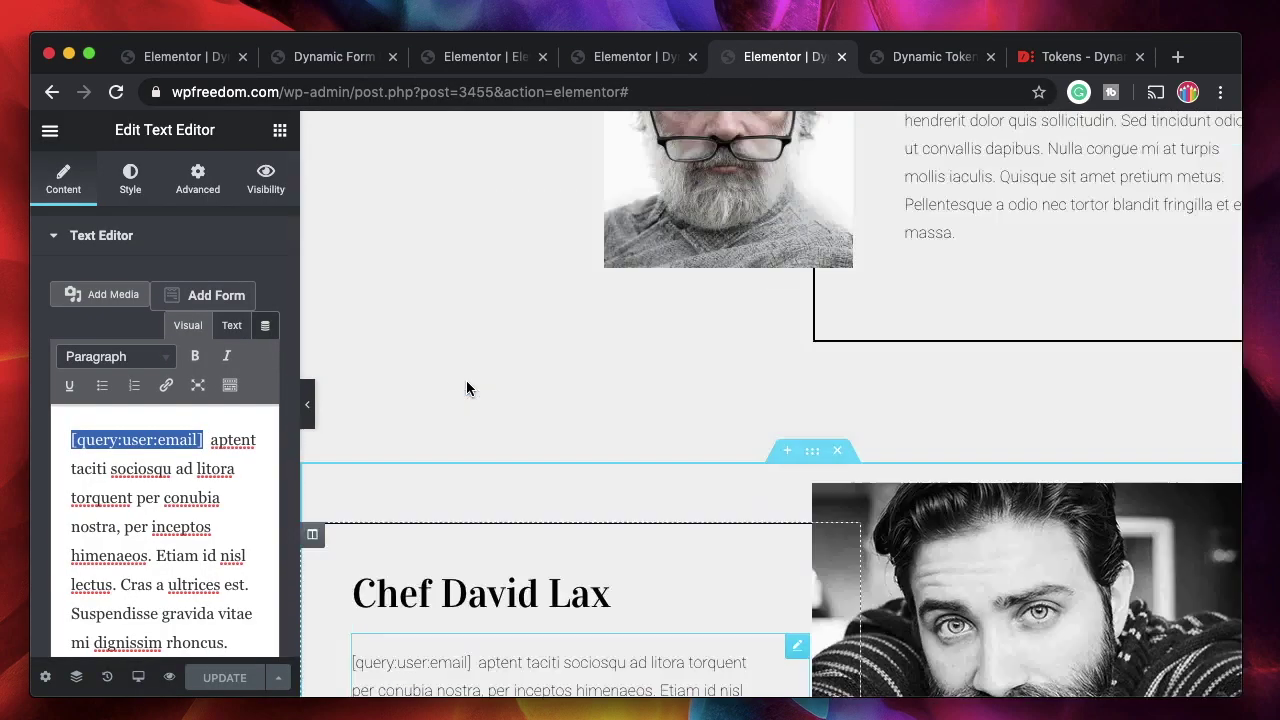
scroll(508, 545, down, 3)
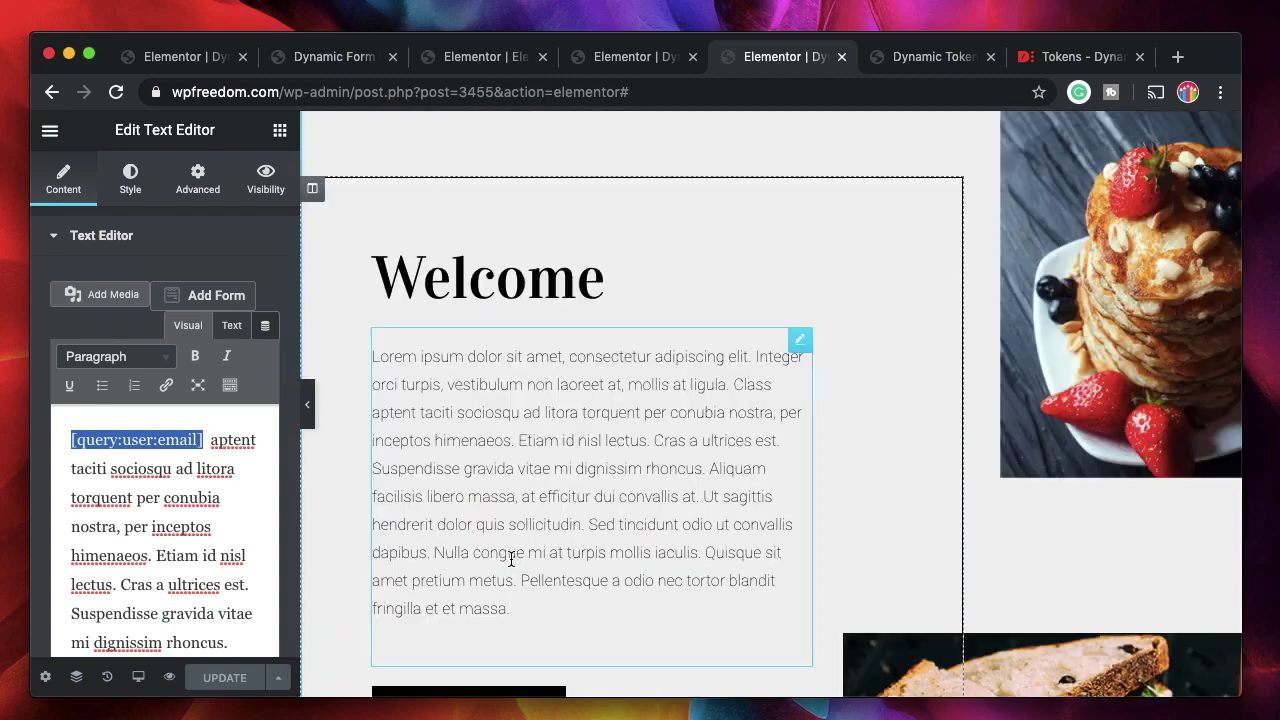
click(634, 274)
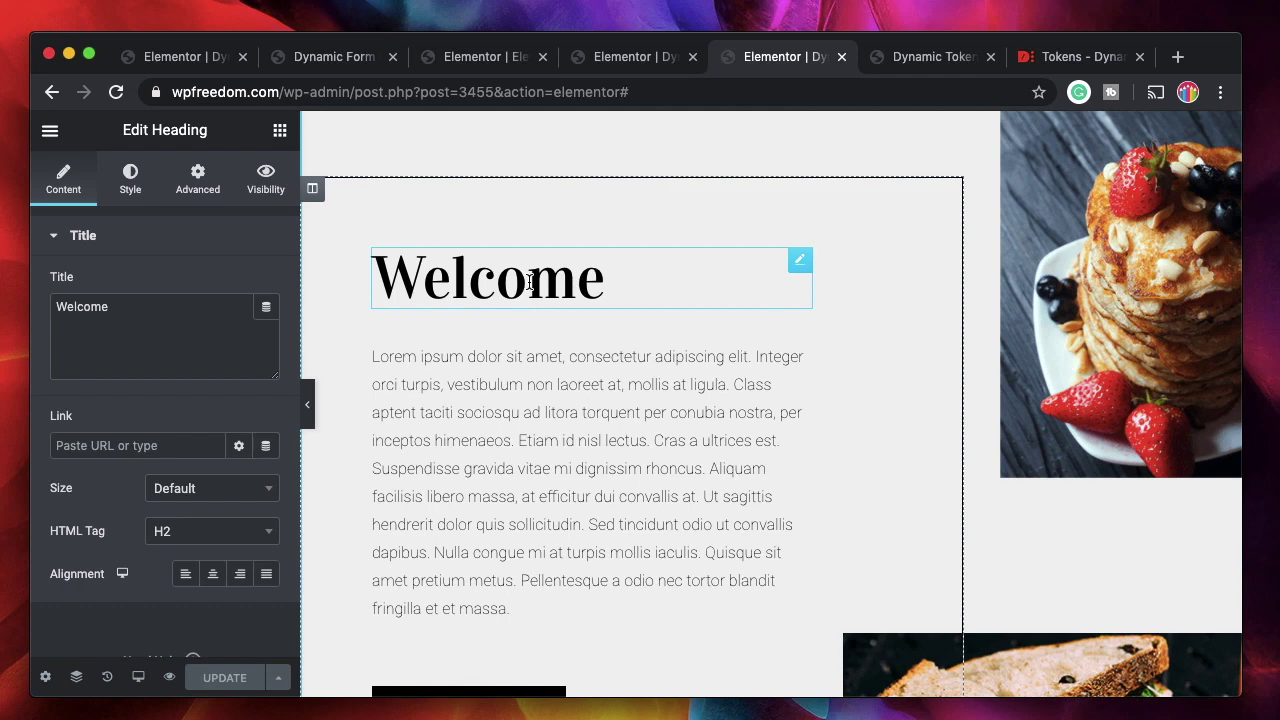
Copy [date:+1 month] from the Tokens docs and select 'Welcome' in the heading's Title field.
click(1040, 64)
scroll(800, 380, down, 5)
scroll(784, 416, down, 2)
scroll(784, 416, up, 3)
scroll(784, 416, down, 3)
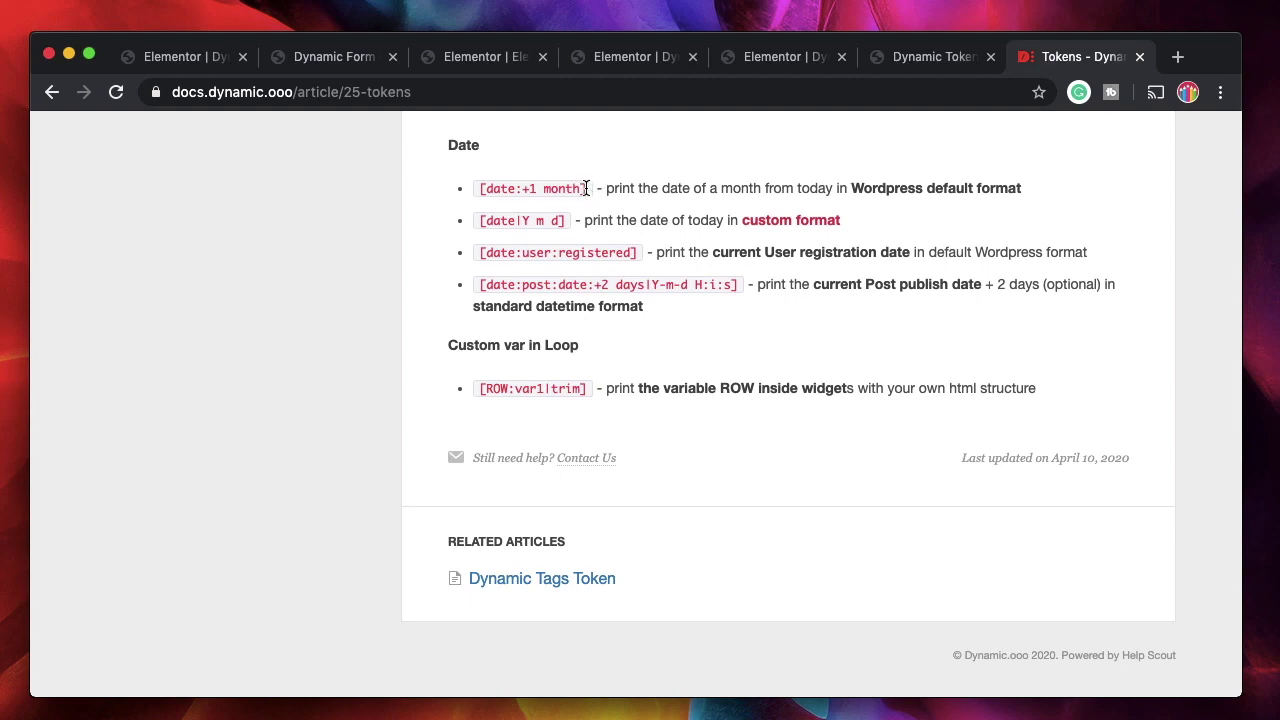
drag(577, 187, 474, 188)
key(super+c)
click(930, 57)
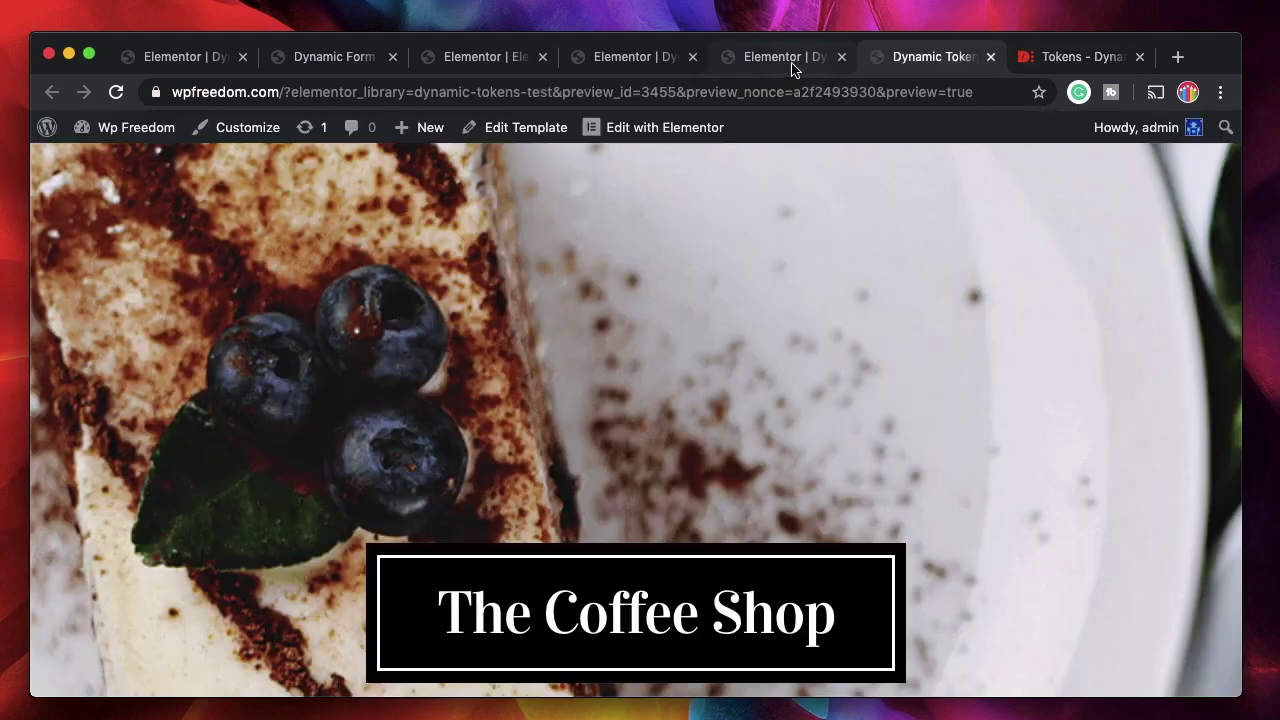
click(785, 60)
double_click(124, 309)
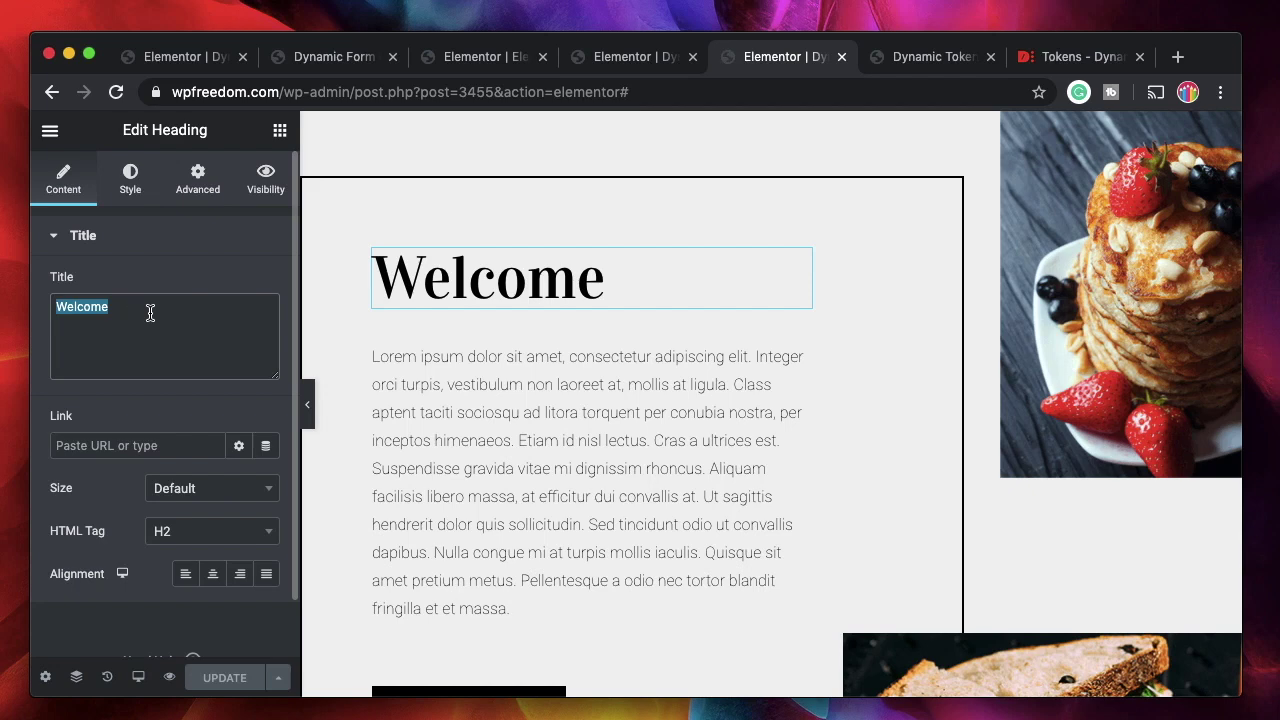
Attach a Token dynamic tag to the Welcome heading's title.
click(151, 312)
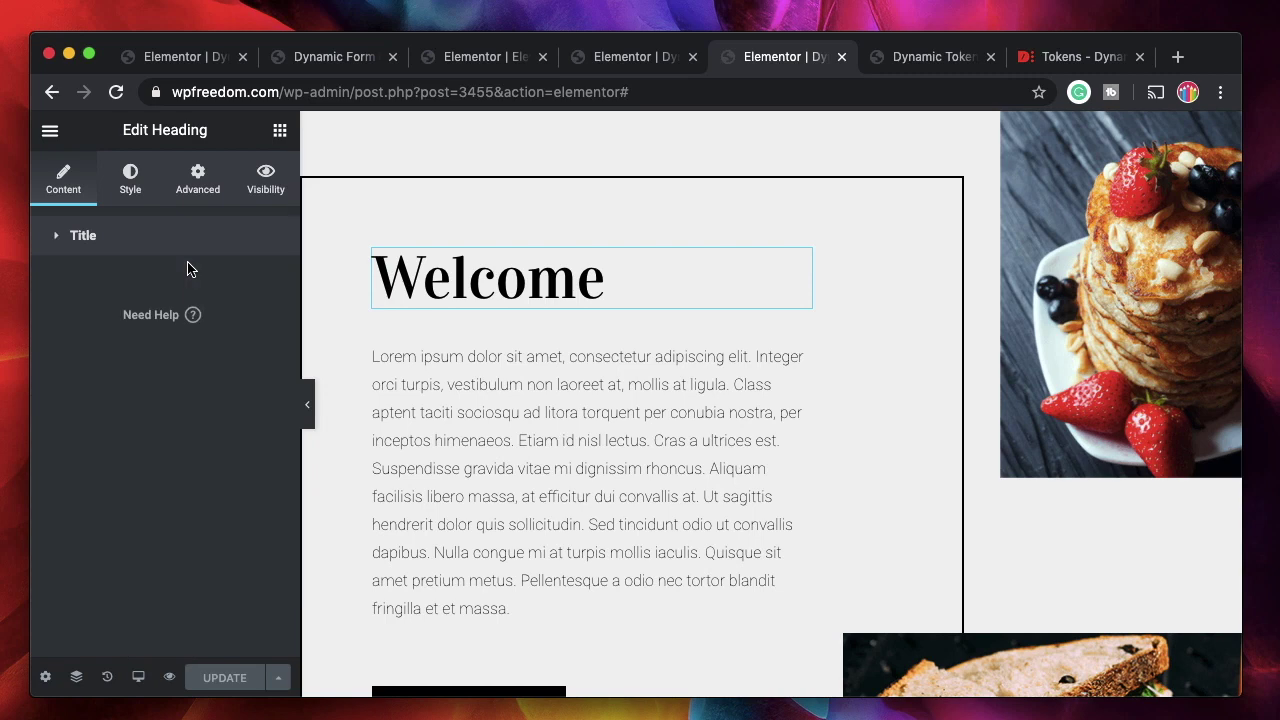
click(265, 311)
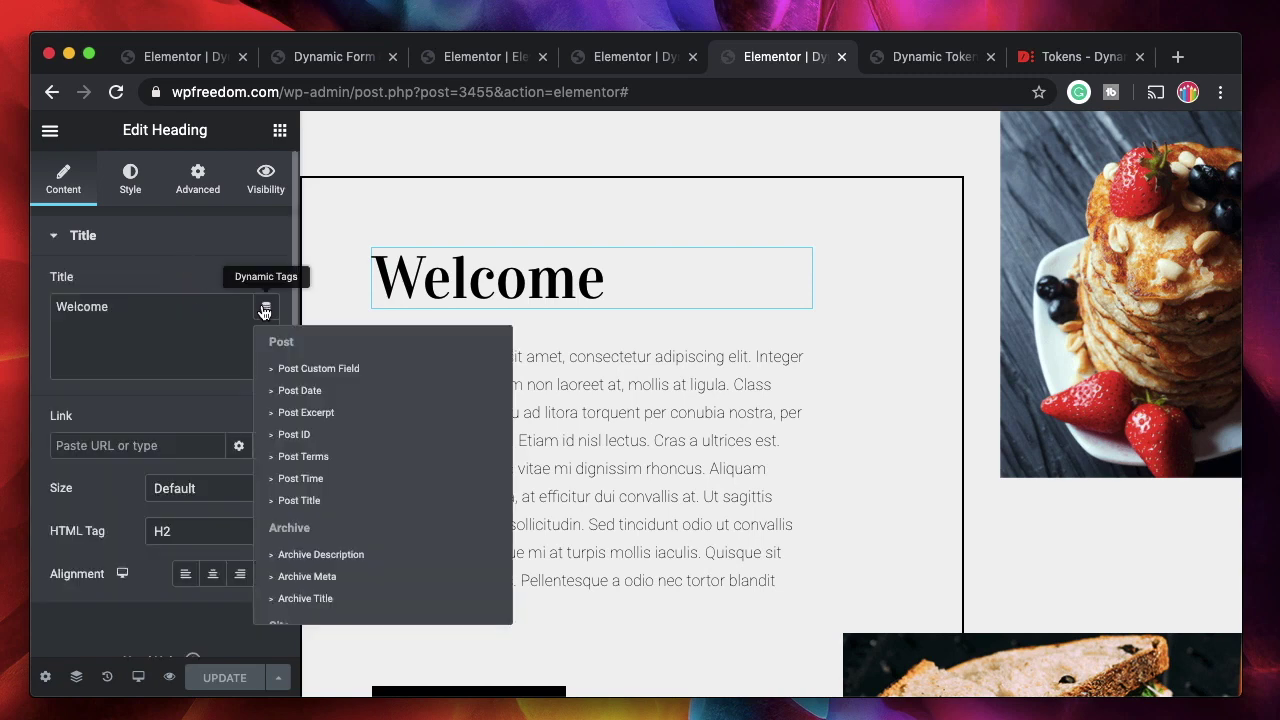
scroll(334, 449, down, 5)
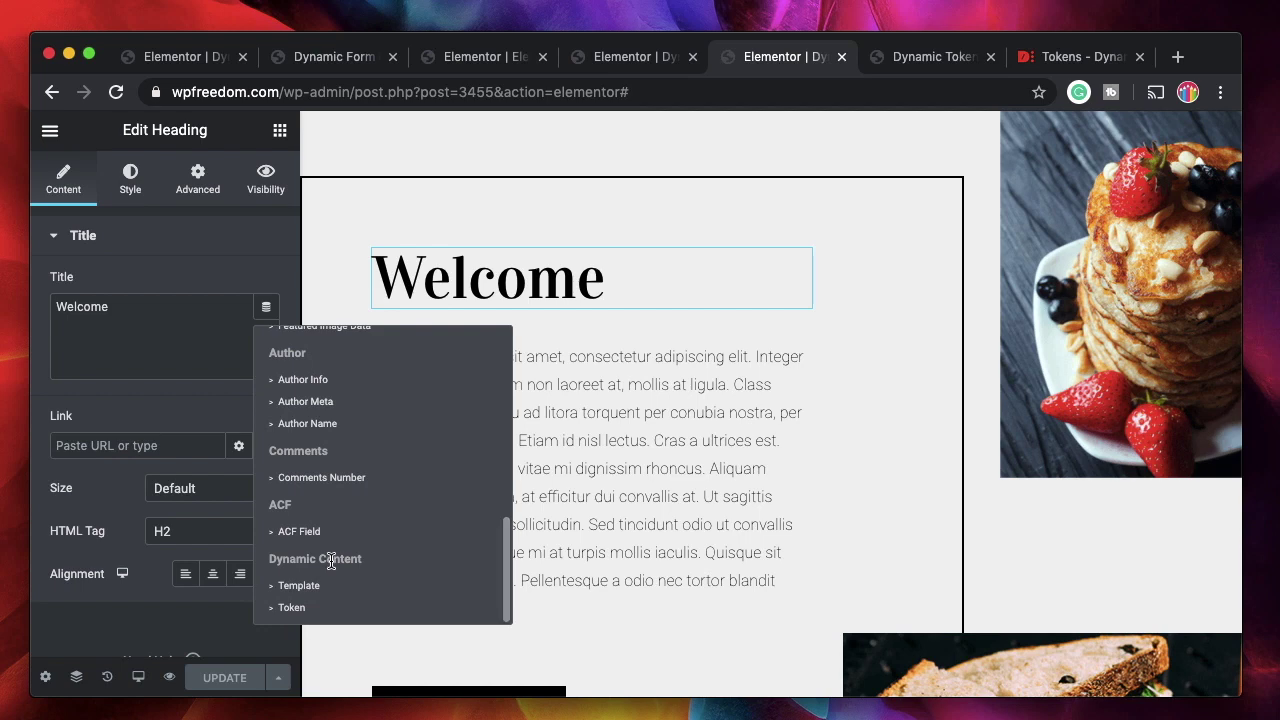
click(292, 609)
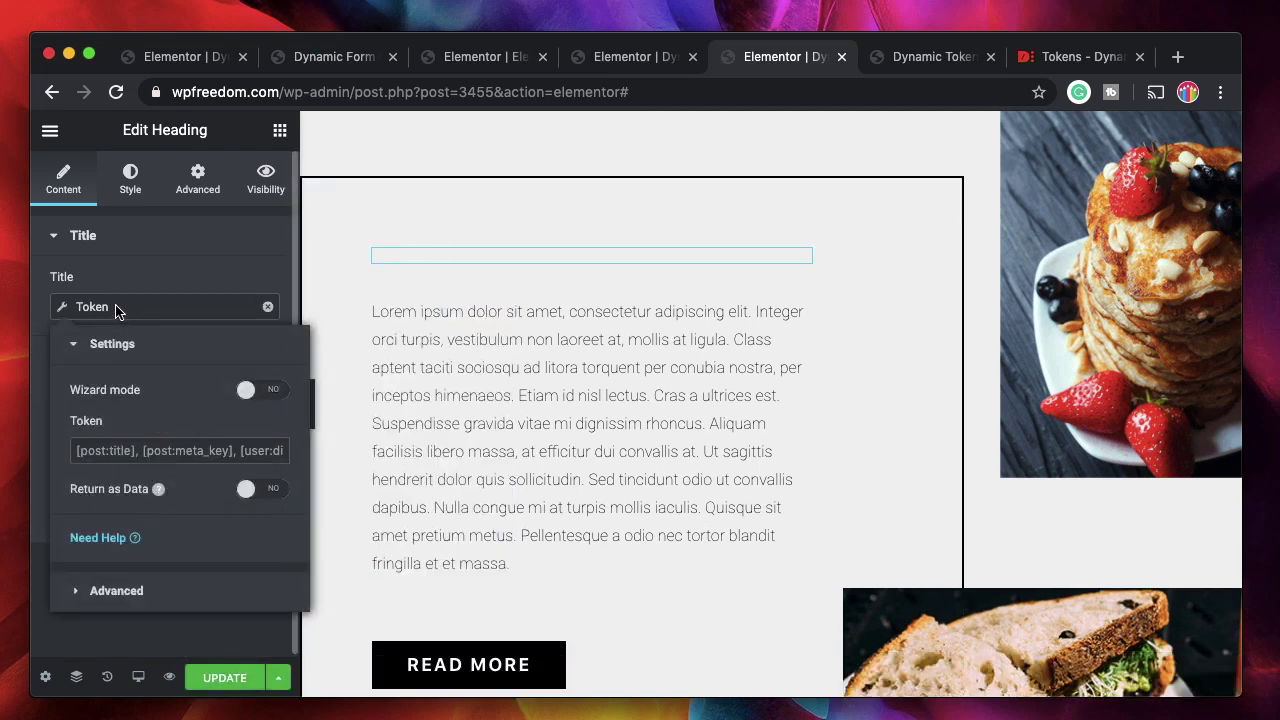
Paste [date:+1 month] into the Token field and edit it to [date:+3 years].
click(130, 450)
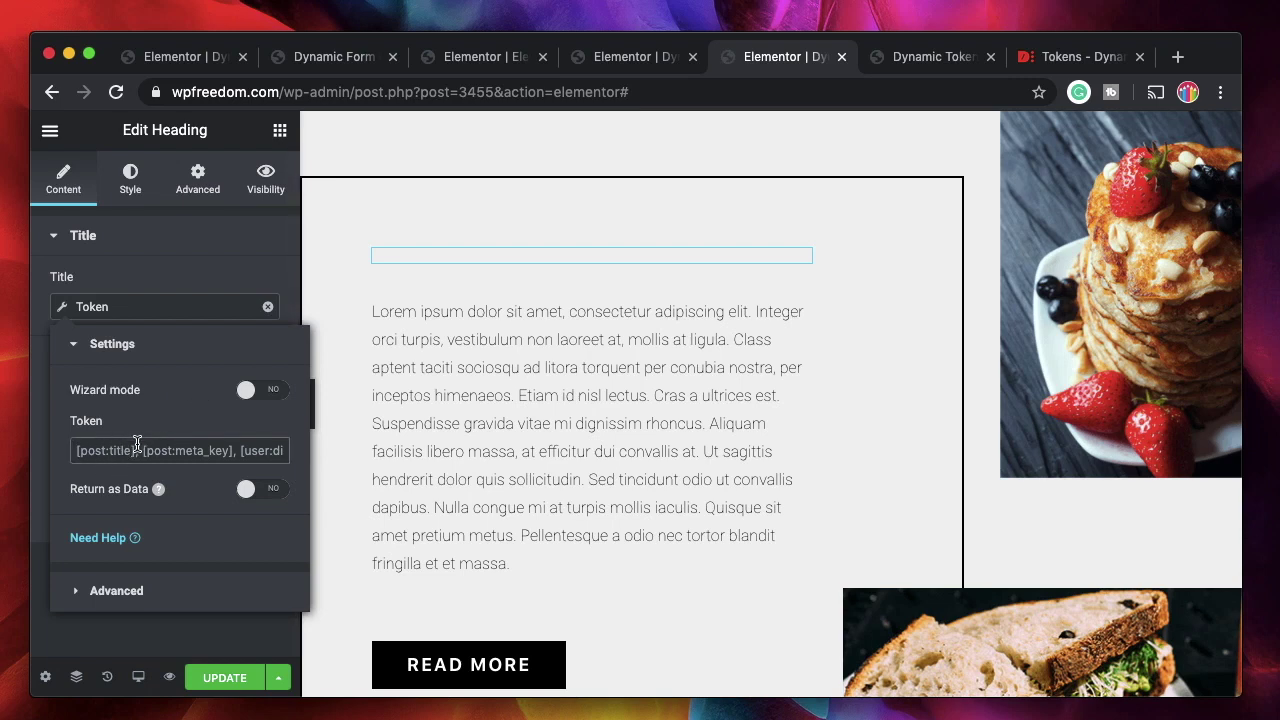
key(super+v)
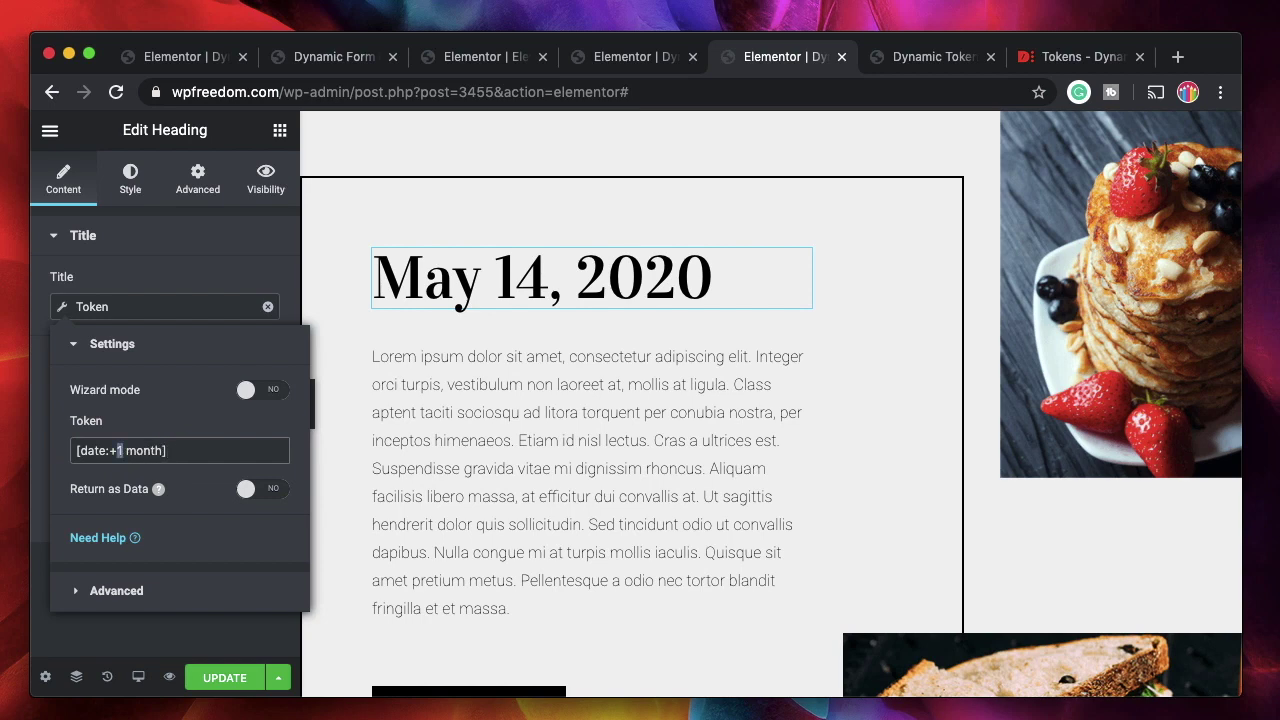
text(3)
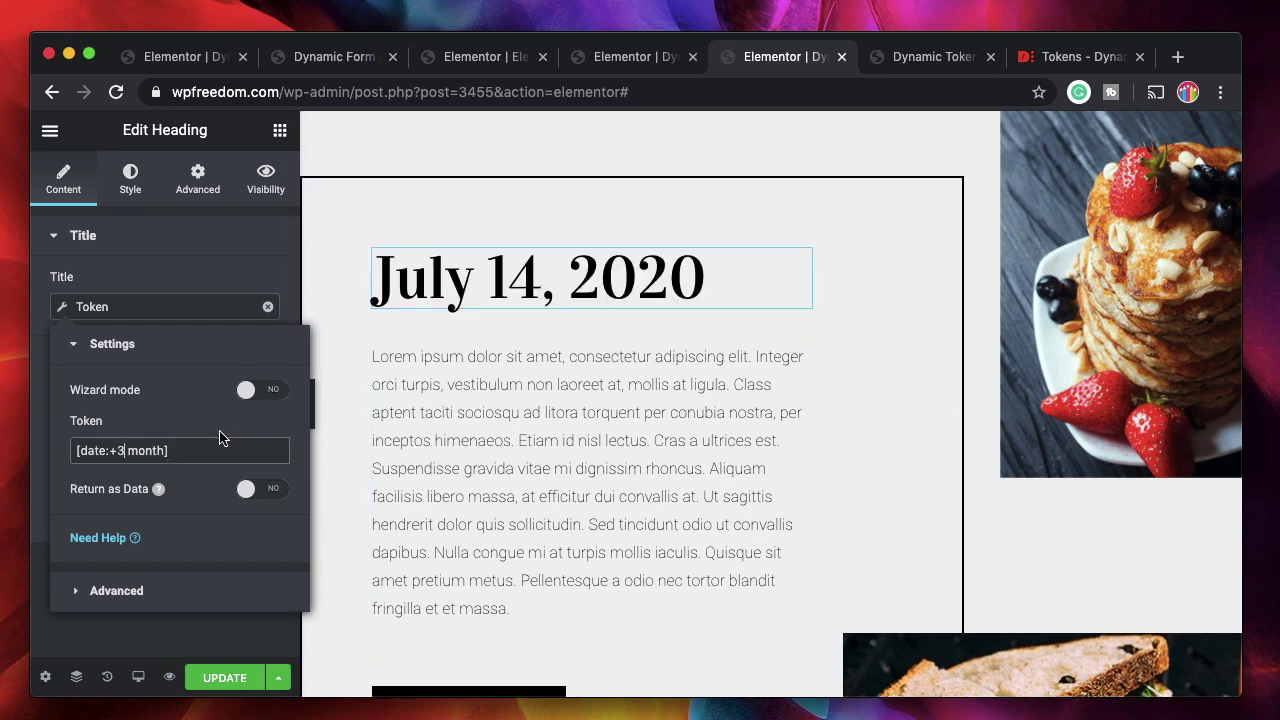
double_click(144, 450)
text(years)
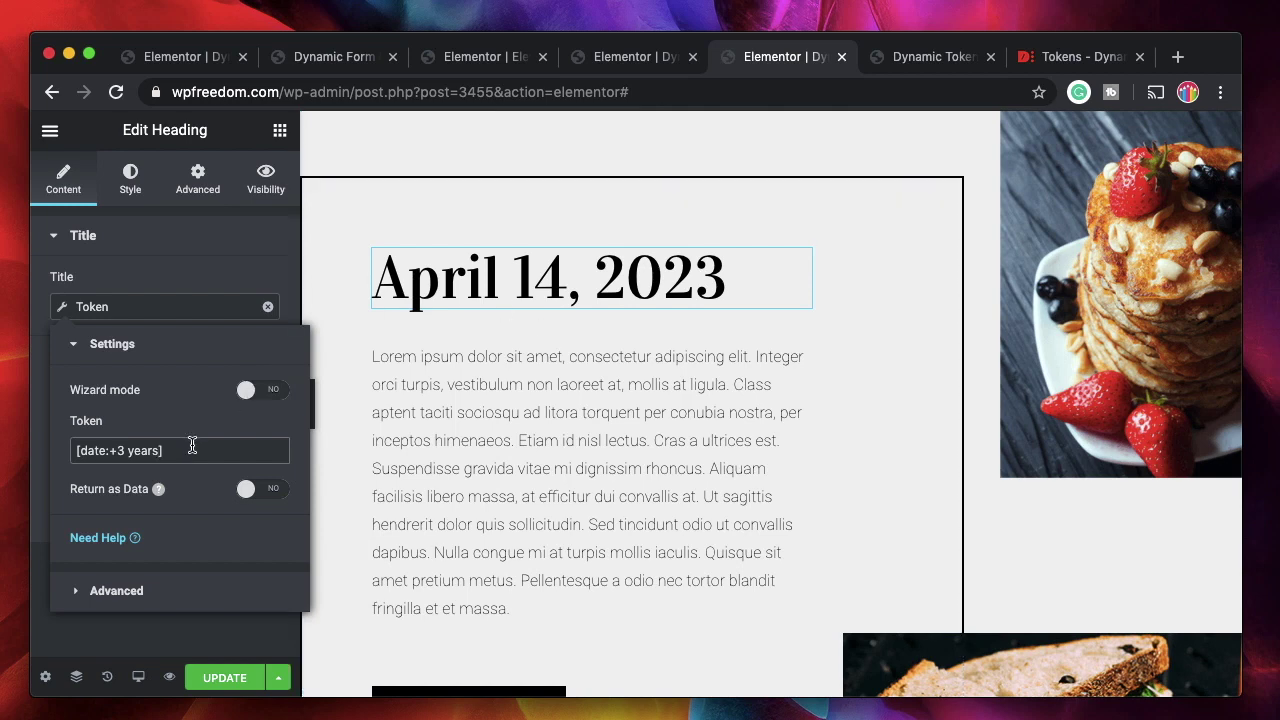
click(1065, 57)
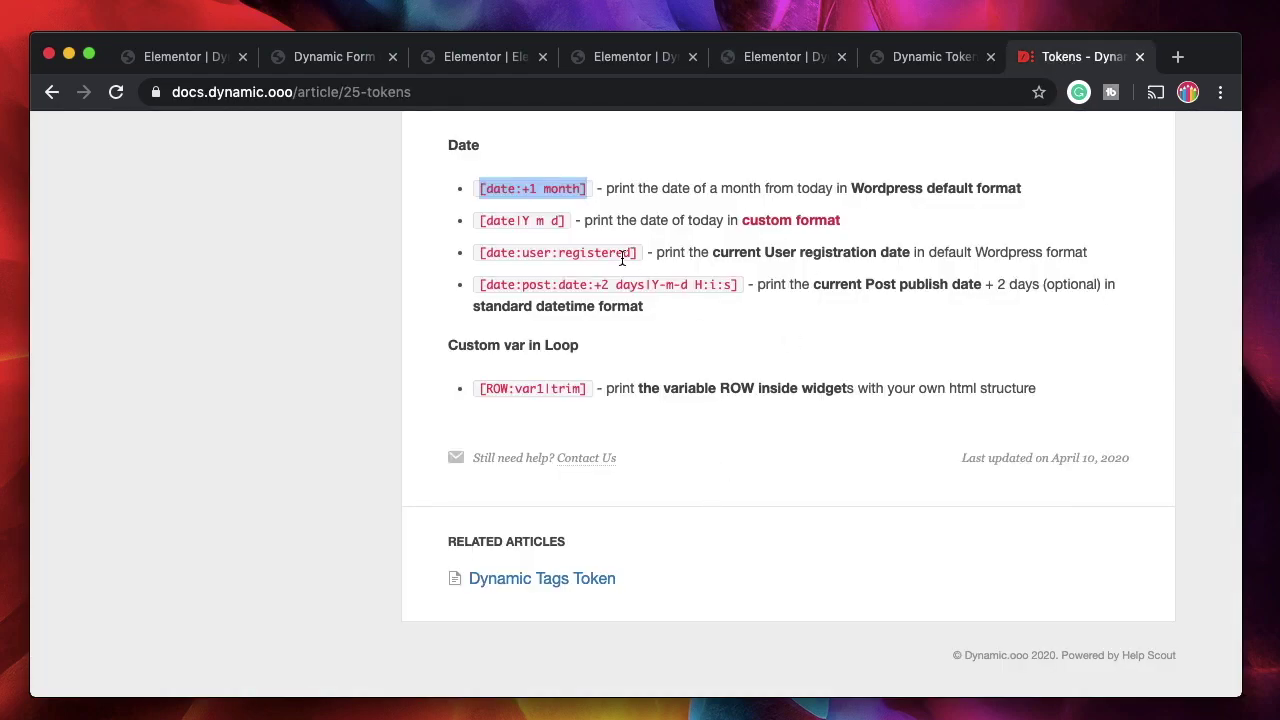
Scroll through the Post, ACF and User token examples, then return via the preview to the editor.
scroll(557, 505, up, 15)
scroll(557, 505, up, 10)
scroll(545, 520, down, 4)
scroll(535, 540, up, 1)
scroll(531, 540, down, 2)
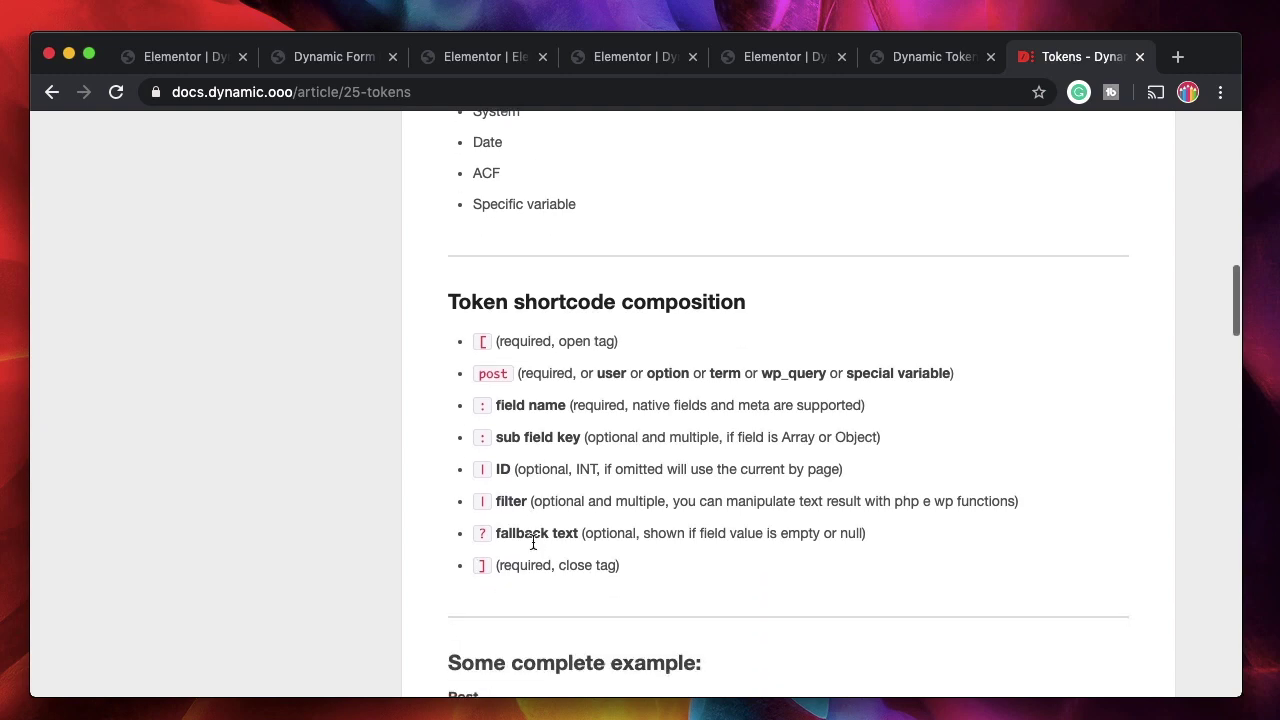
scroll(525, 557, down, 3)
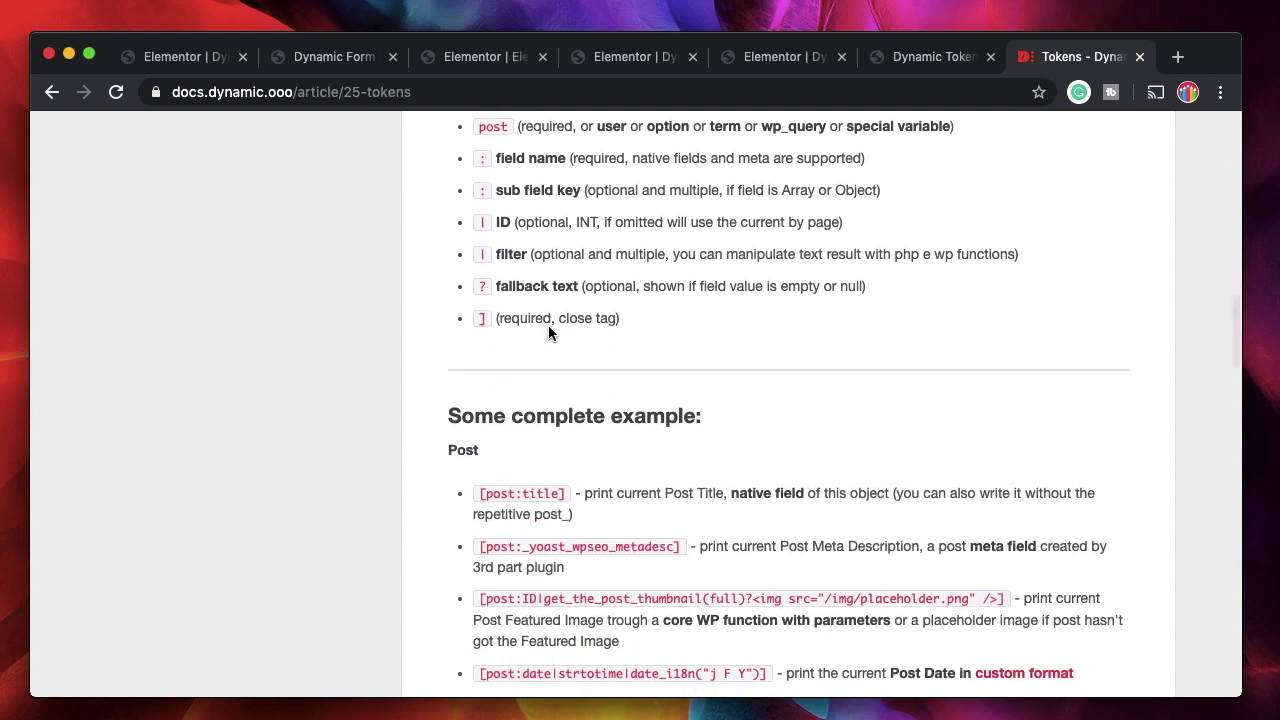
scroll(523, 409, down, 5)
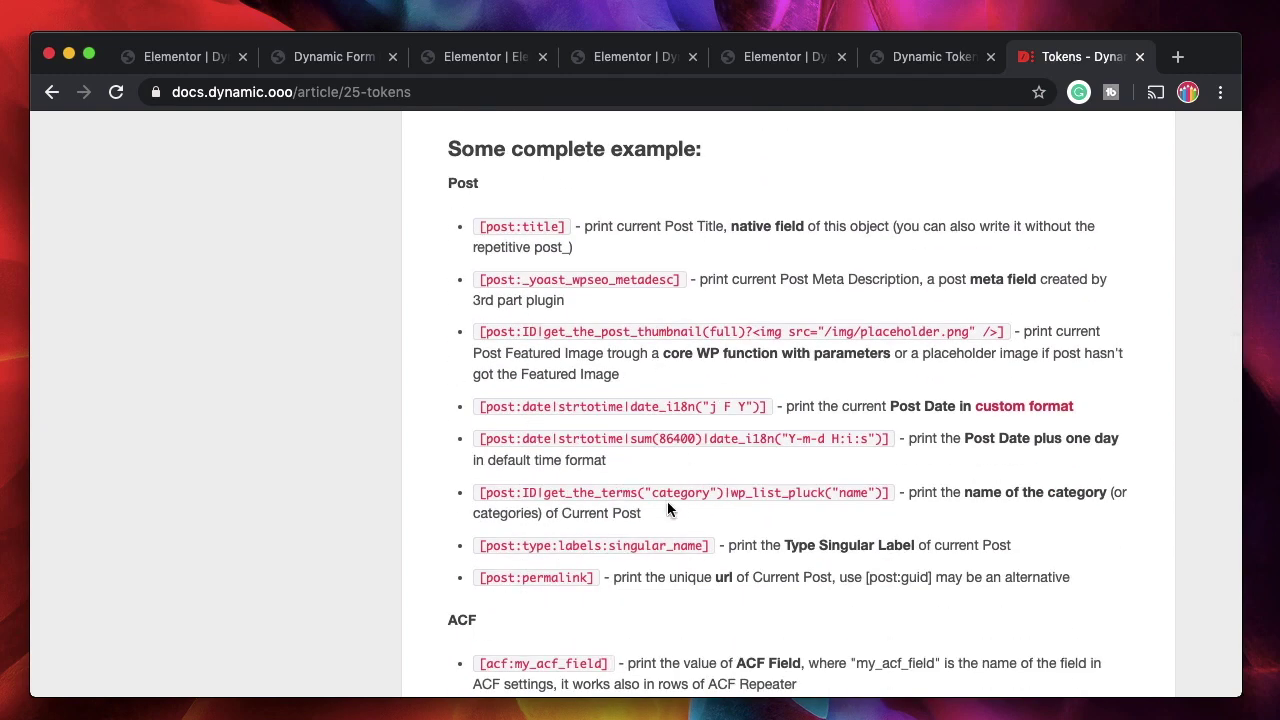
scroll(589, 506, down, 2)
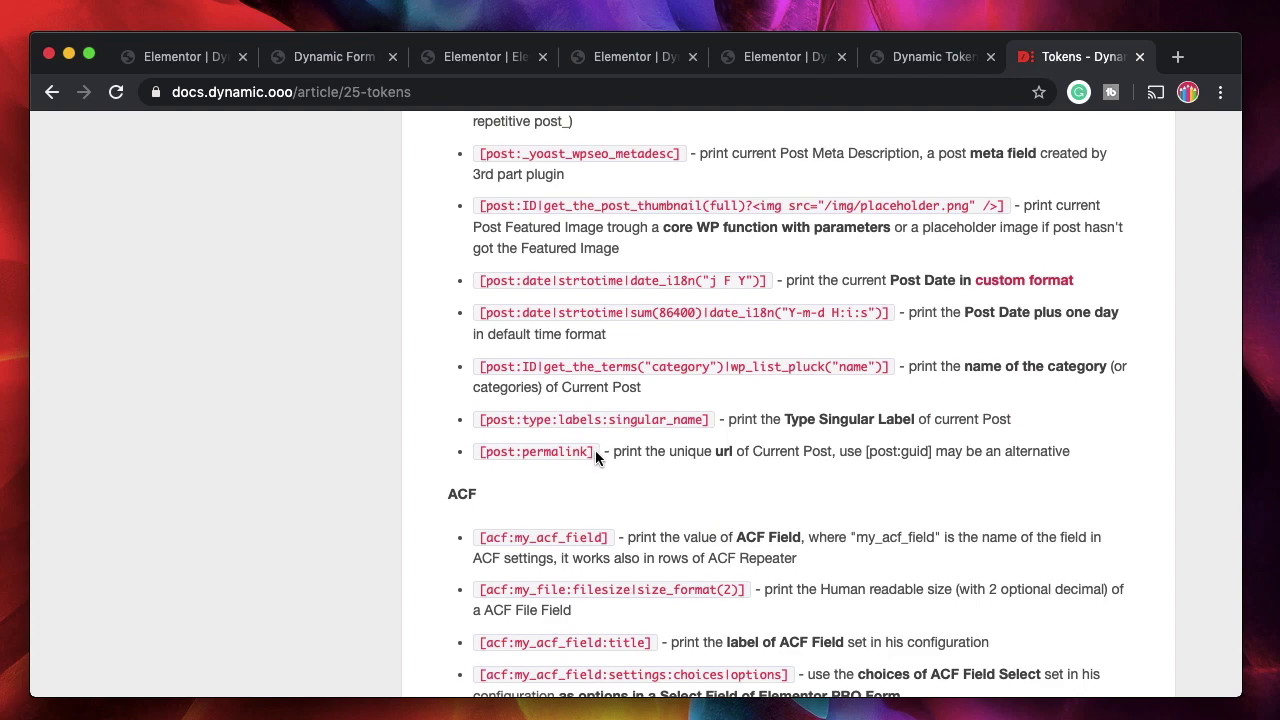
scroll(595, 455, down, 7)
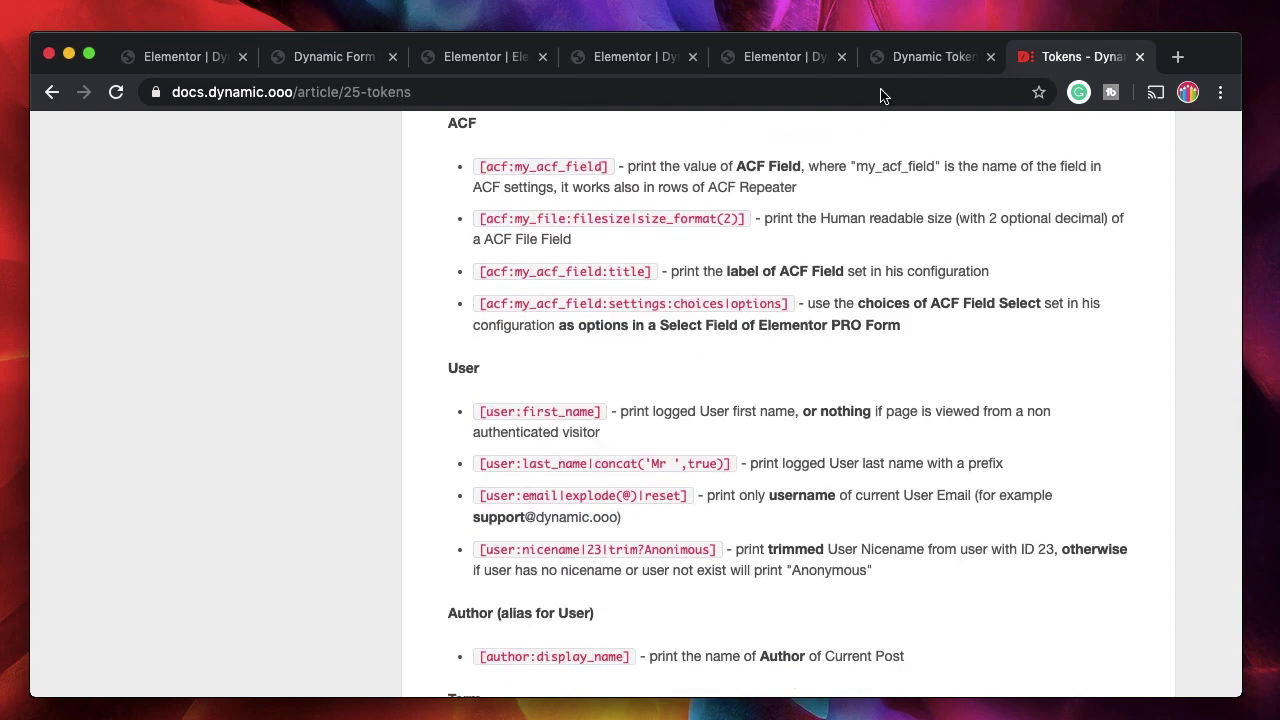
click(919, 58)
click(786, 60)
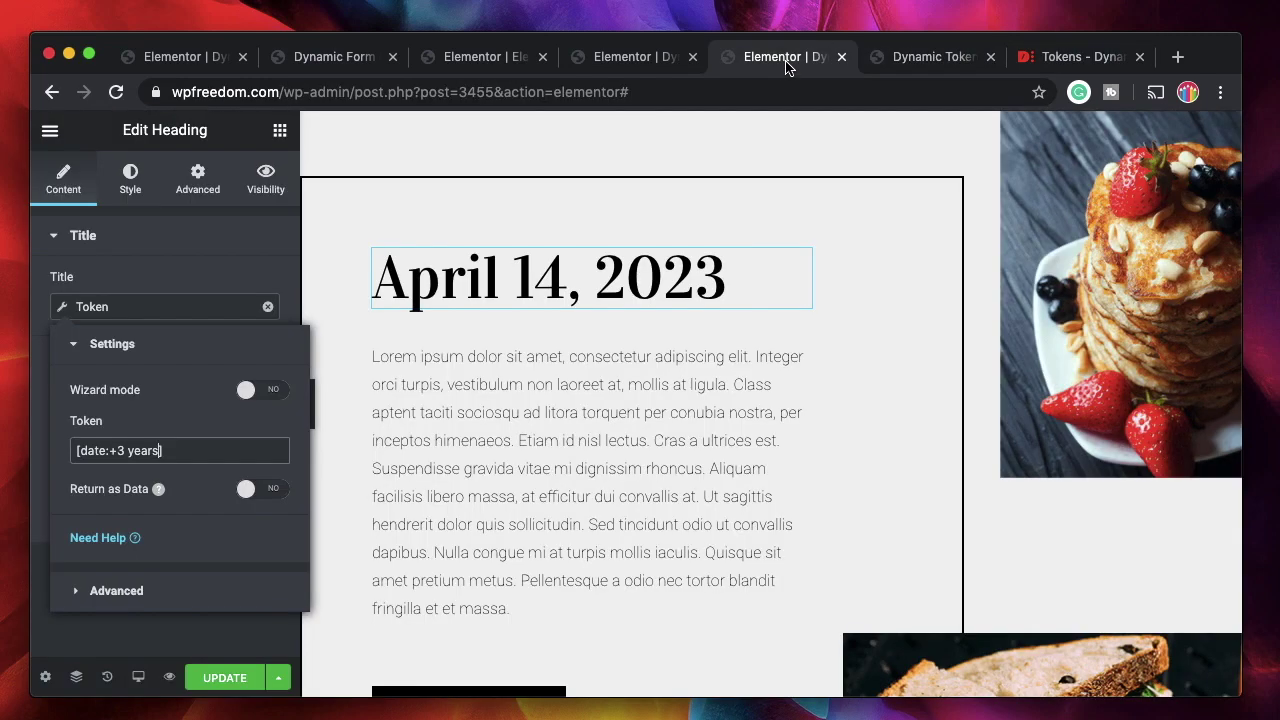
Remove and re-add the Token dynamic tag on the heading title, then open its Settings popup.
click(267, 307)
click(186, 320)
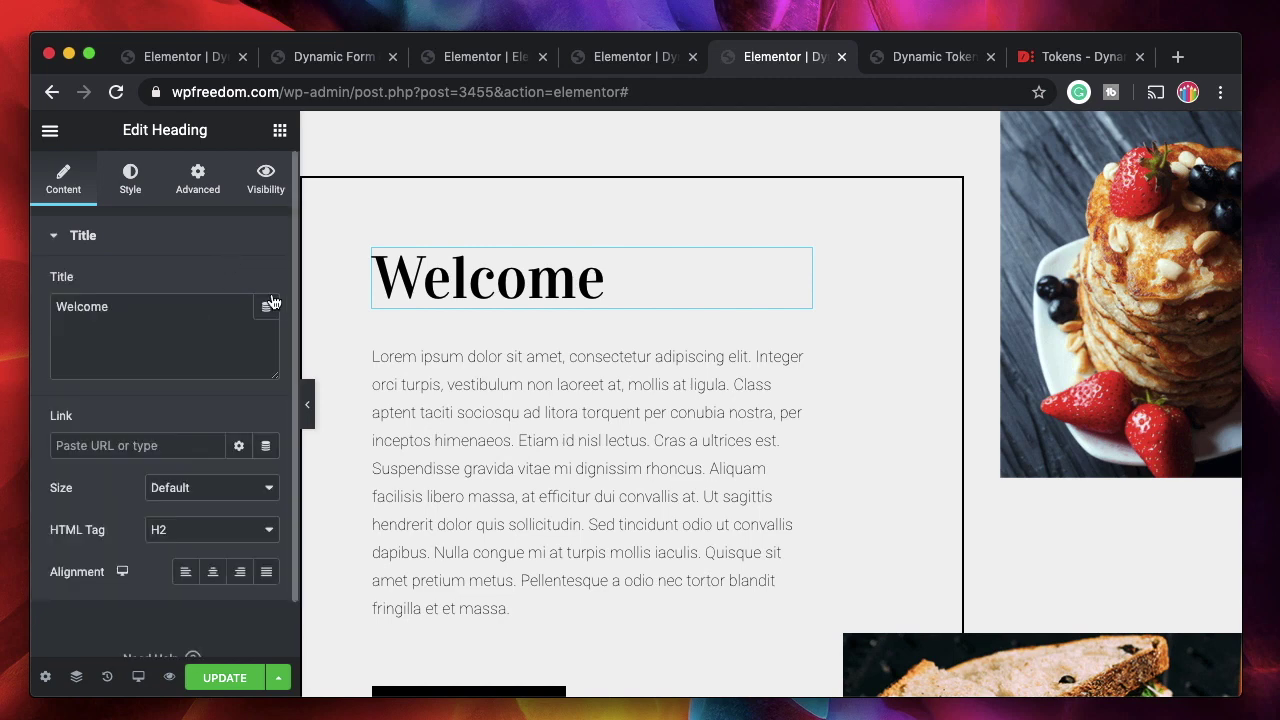
click(269, 310)
scroll(341, 556, down, 5)
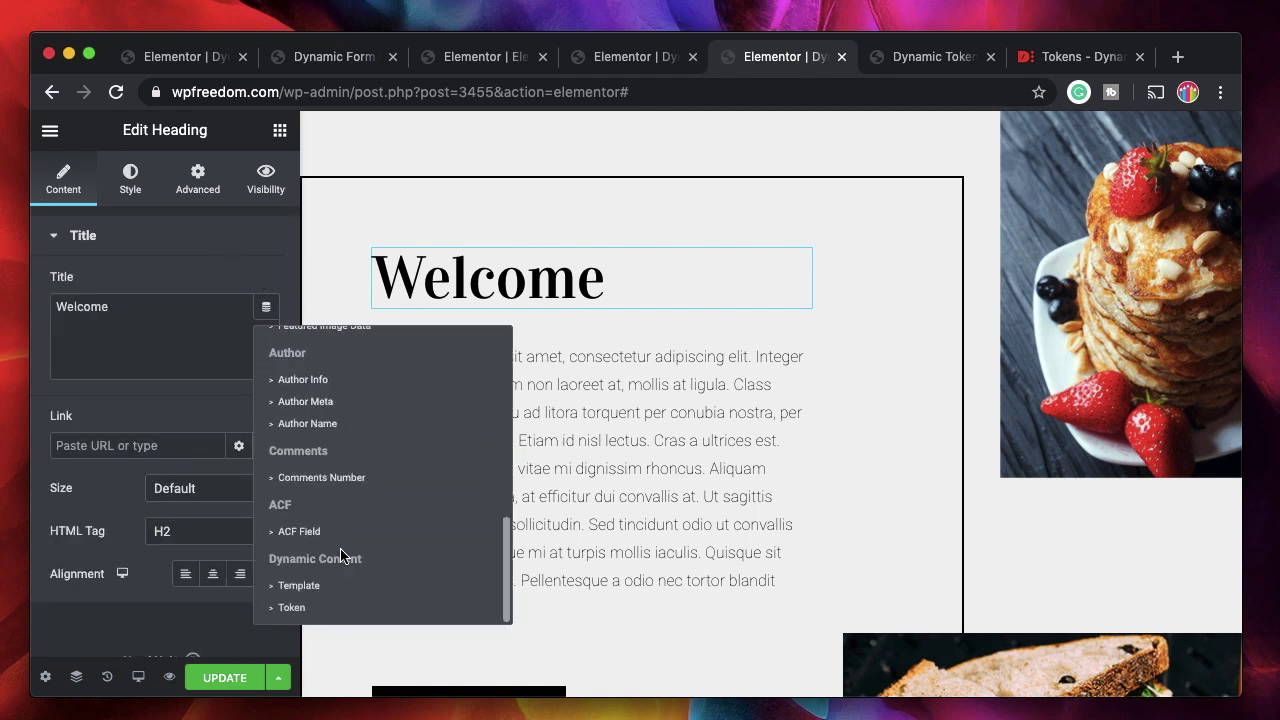
click(291, 607)
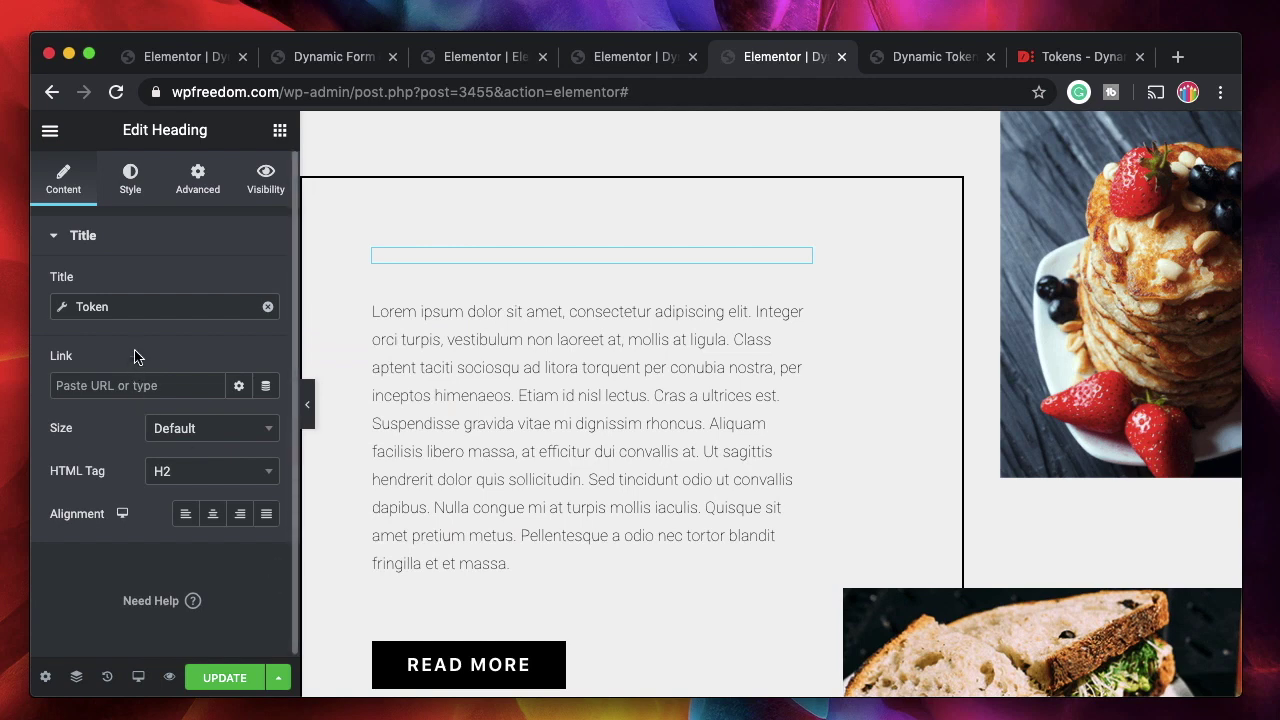
click(155, 311)
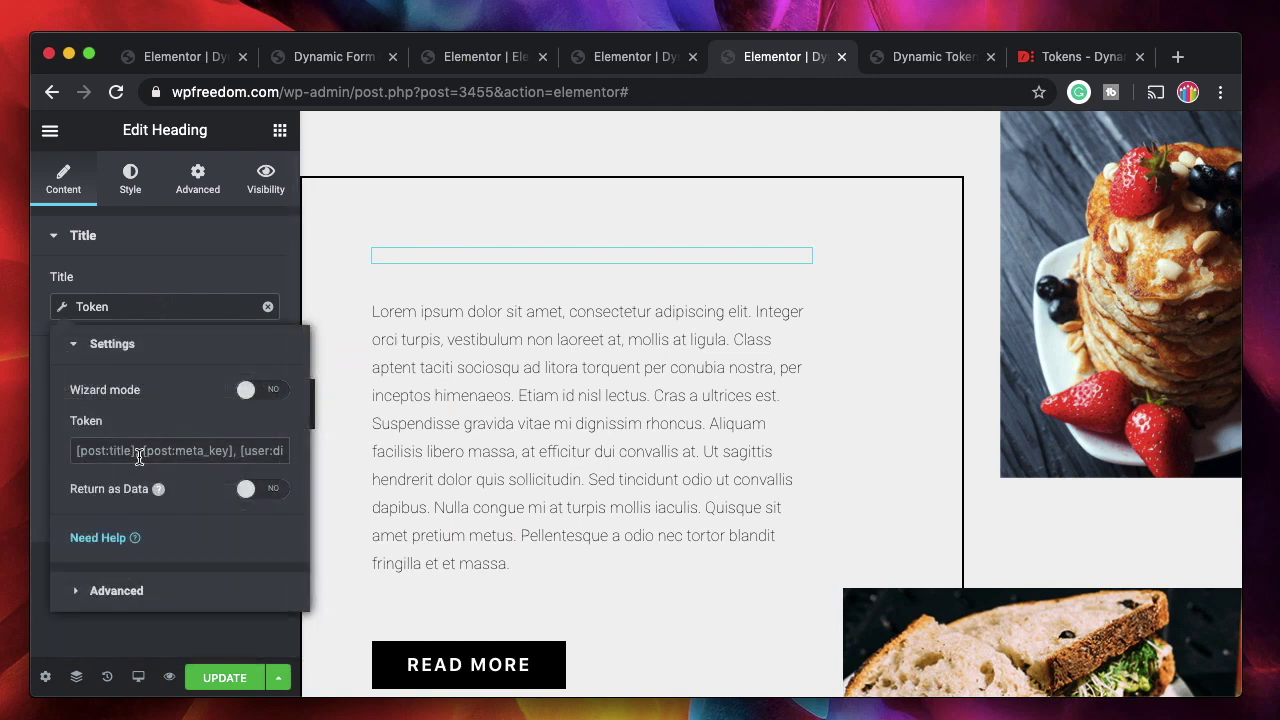
Enable Wizard mode and pick the post Title field via the 'ti' search, giving [post:post_title].
click(250, 390)
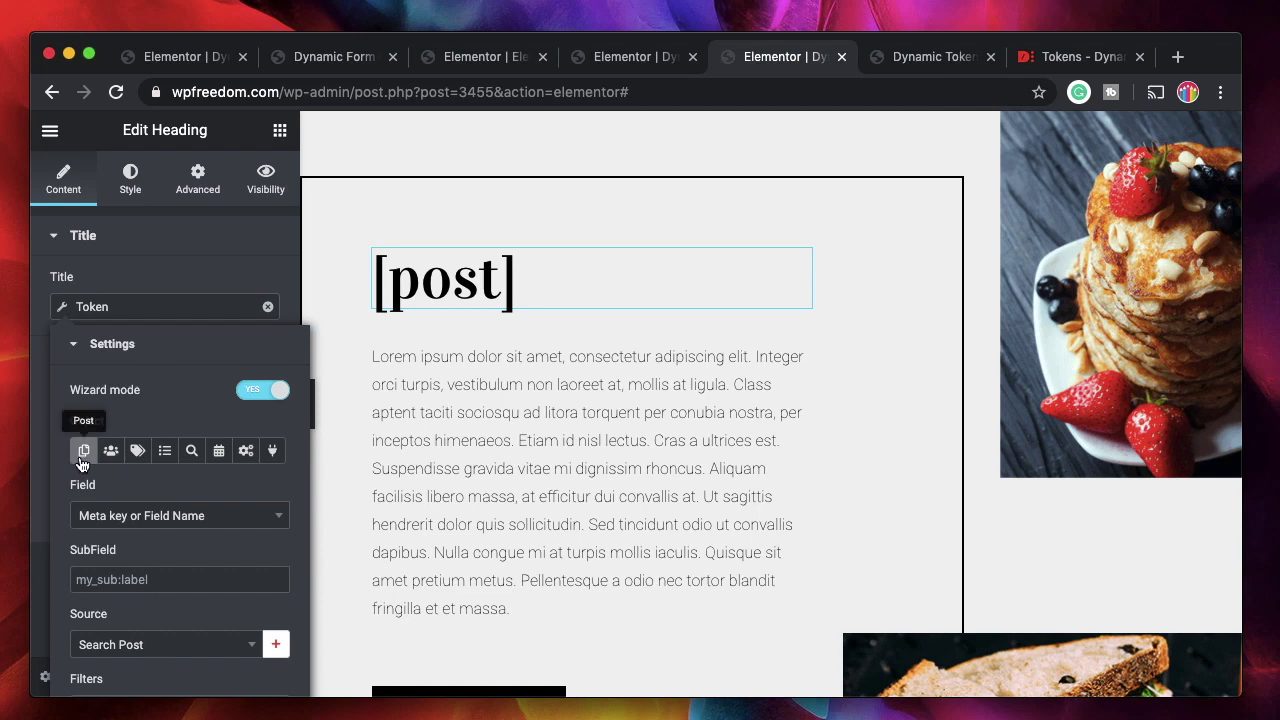
click(135, 518)
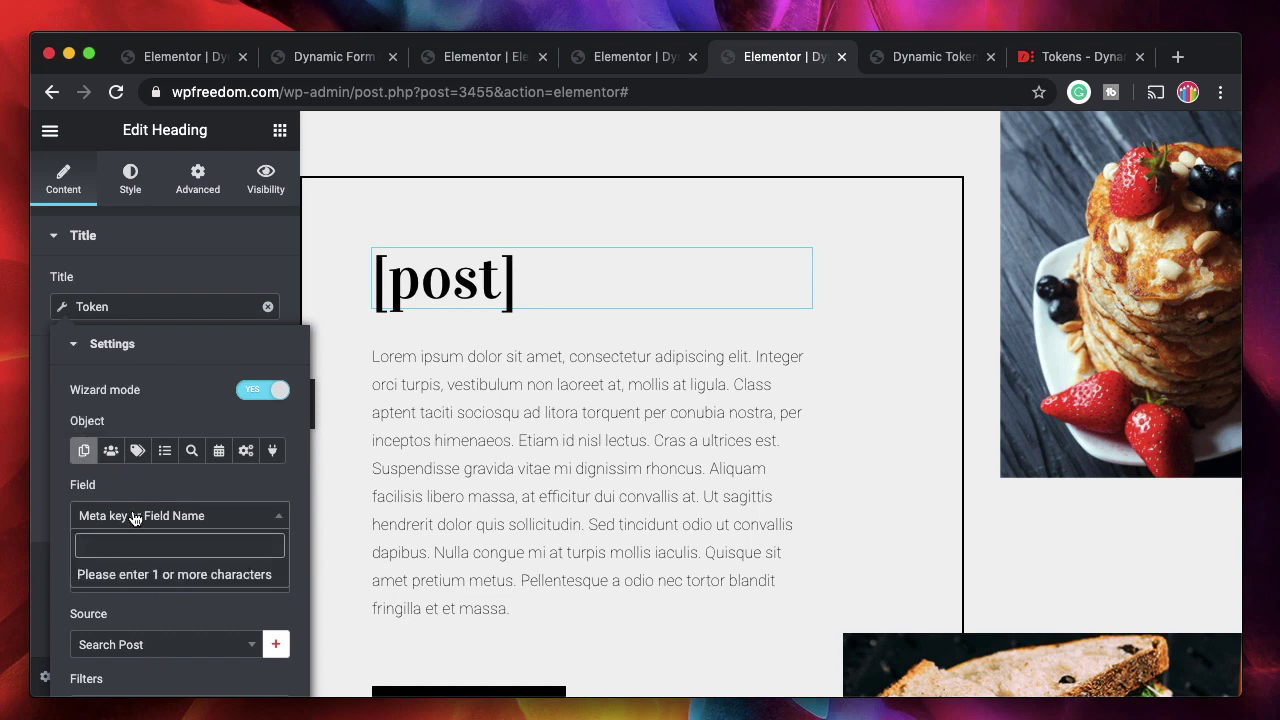
text(i)
key(BackSpace)
click(195, 236)
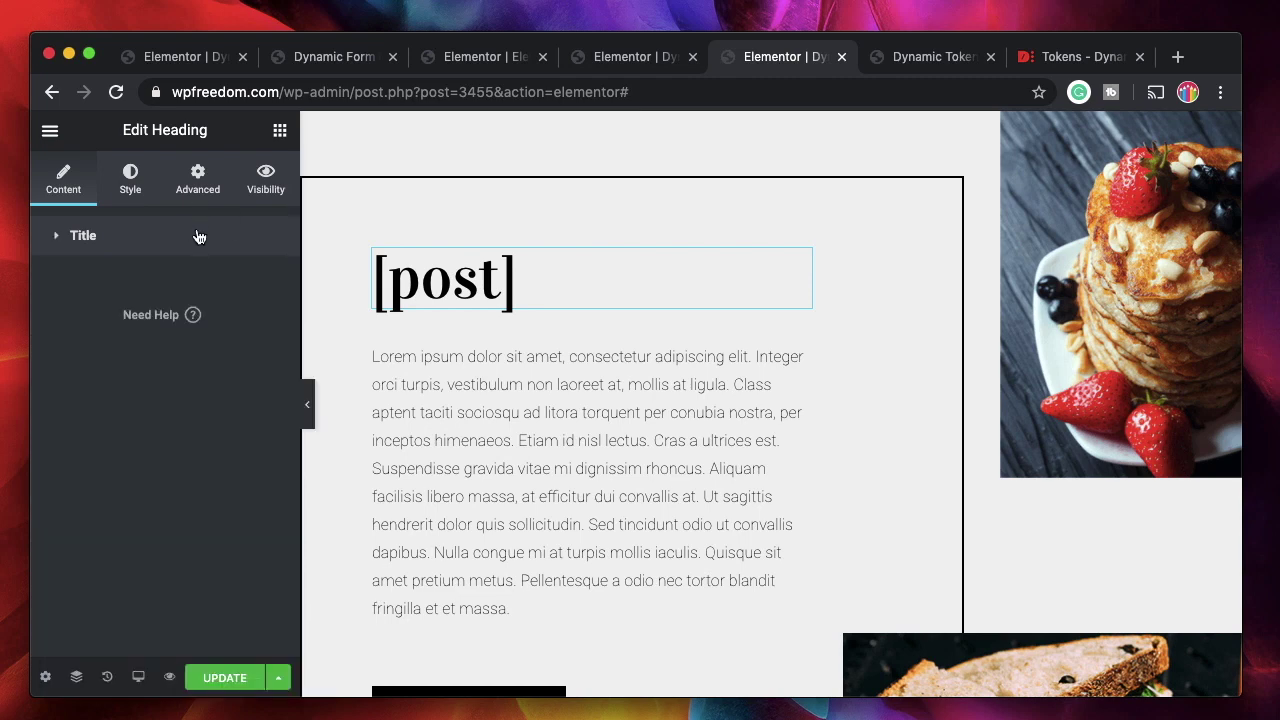
click(195, 236)
click(105, 520)
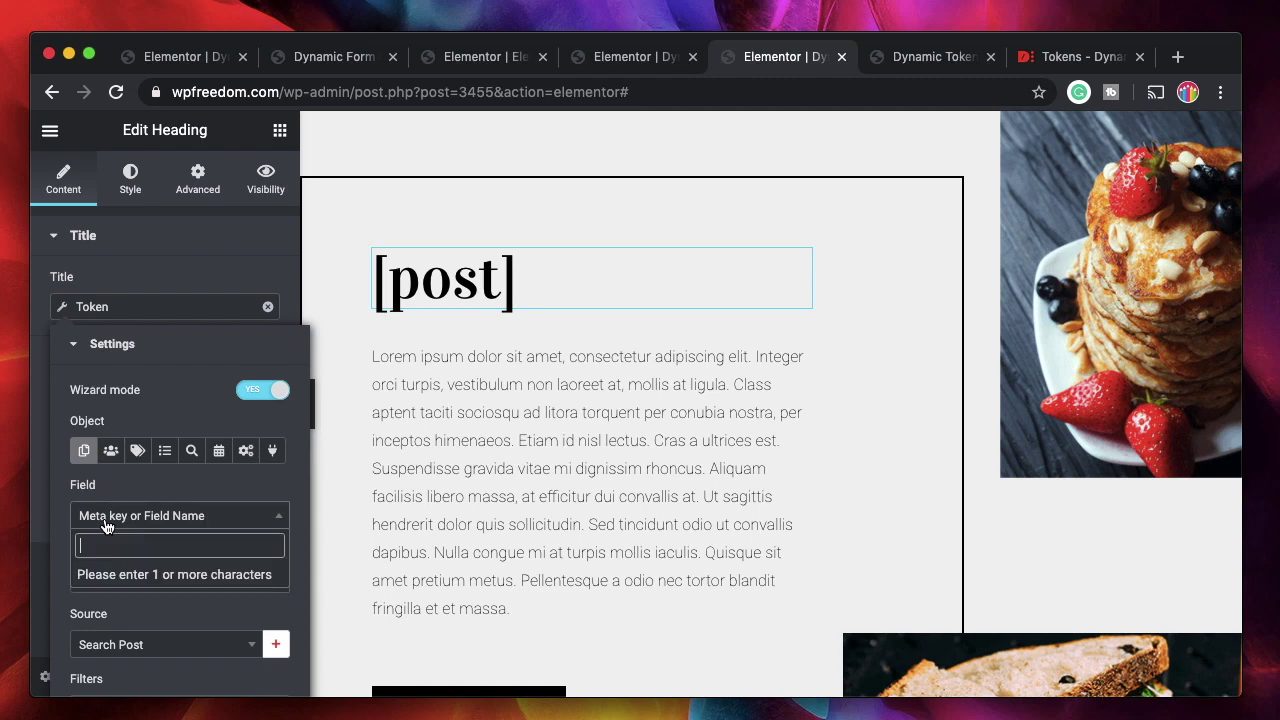
text(titl)
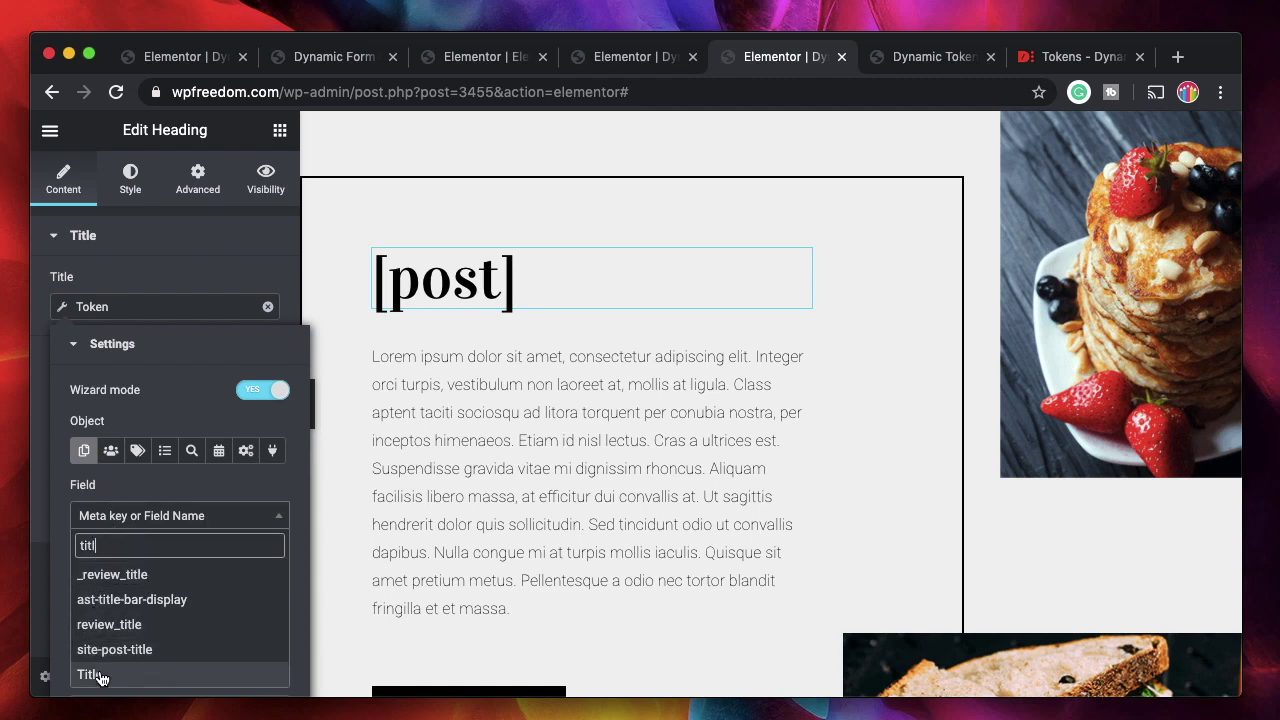
click(100, 675)
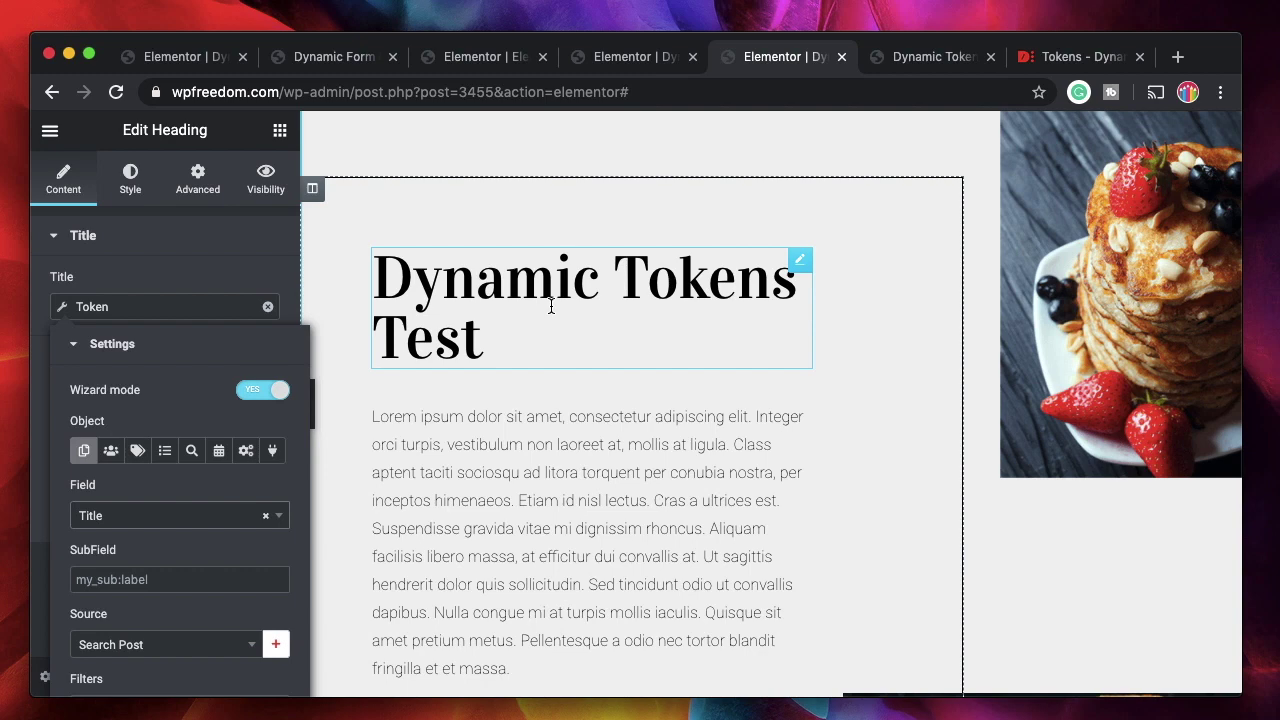
scroll(152, 258, down, 1)
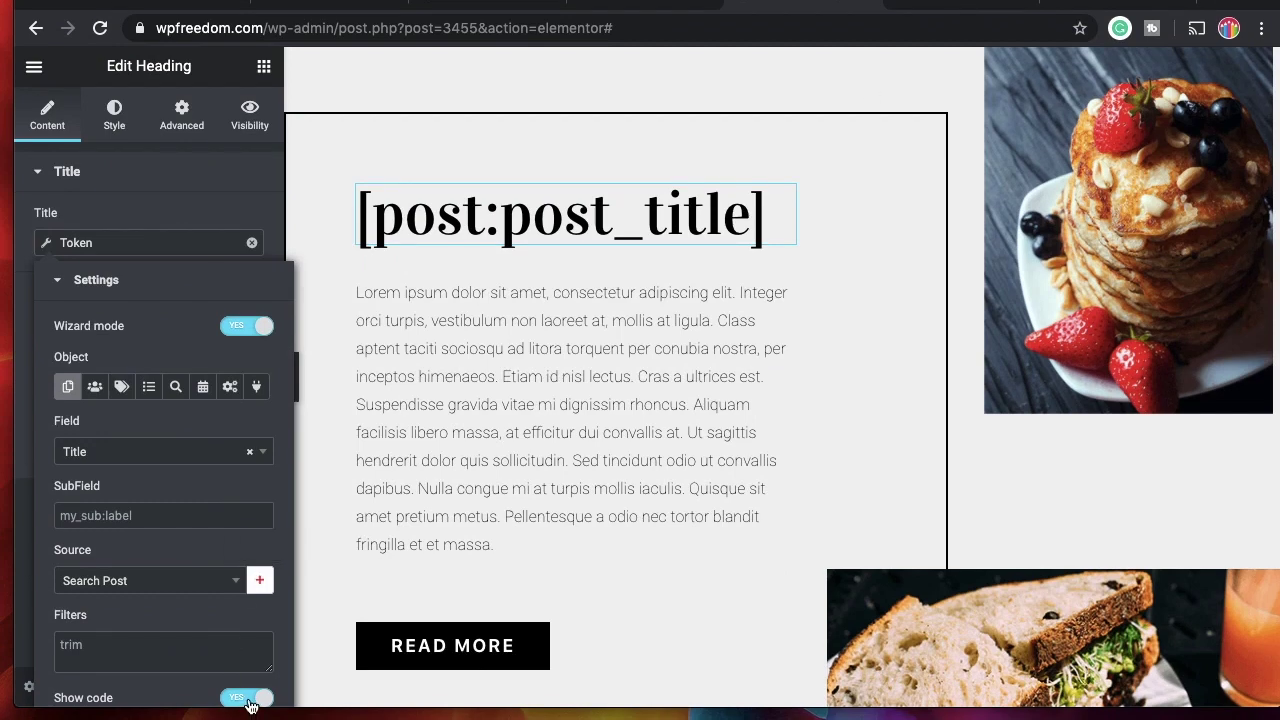
Toggle Show code off and on to compare with [post:post_title], then clear the Field selection.
triple_click(587, 217)
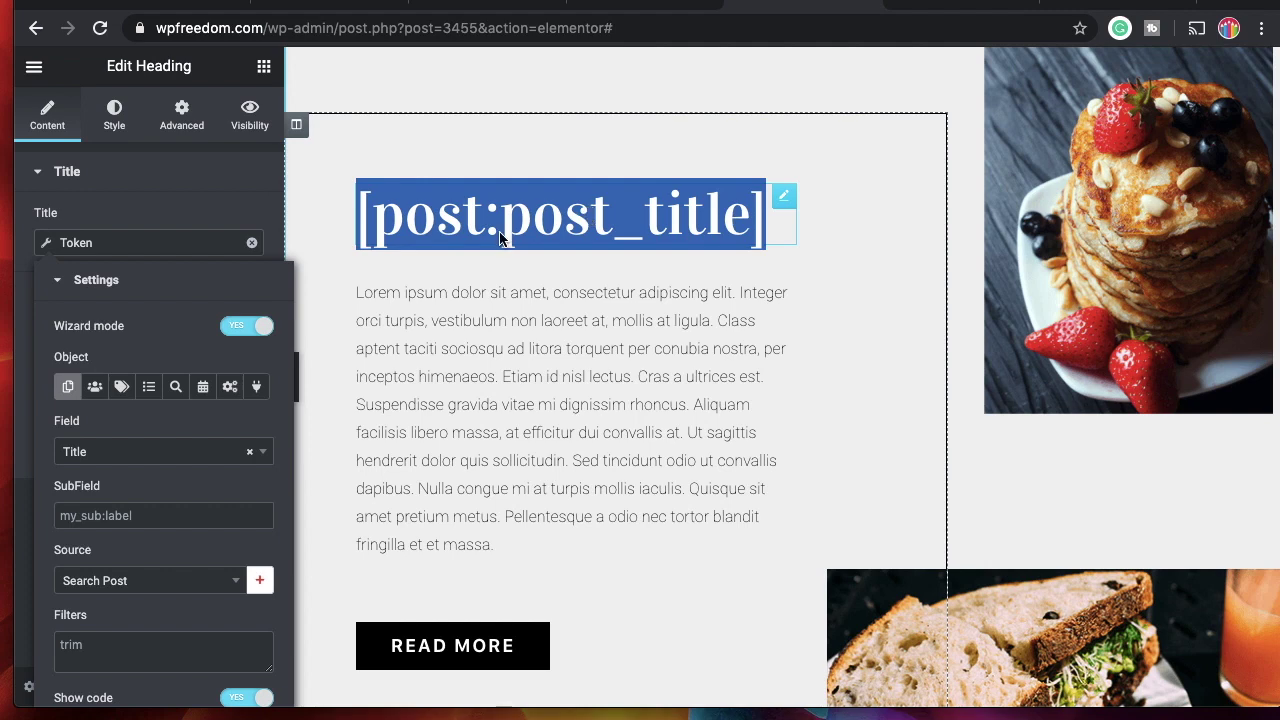
click(242, 699)
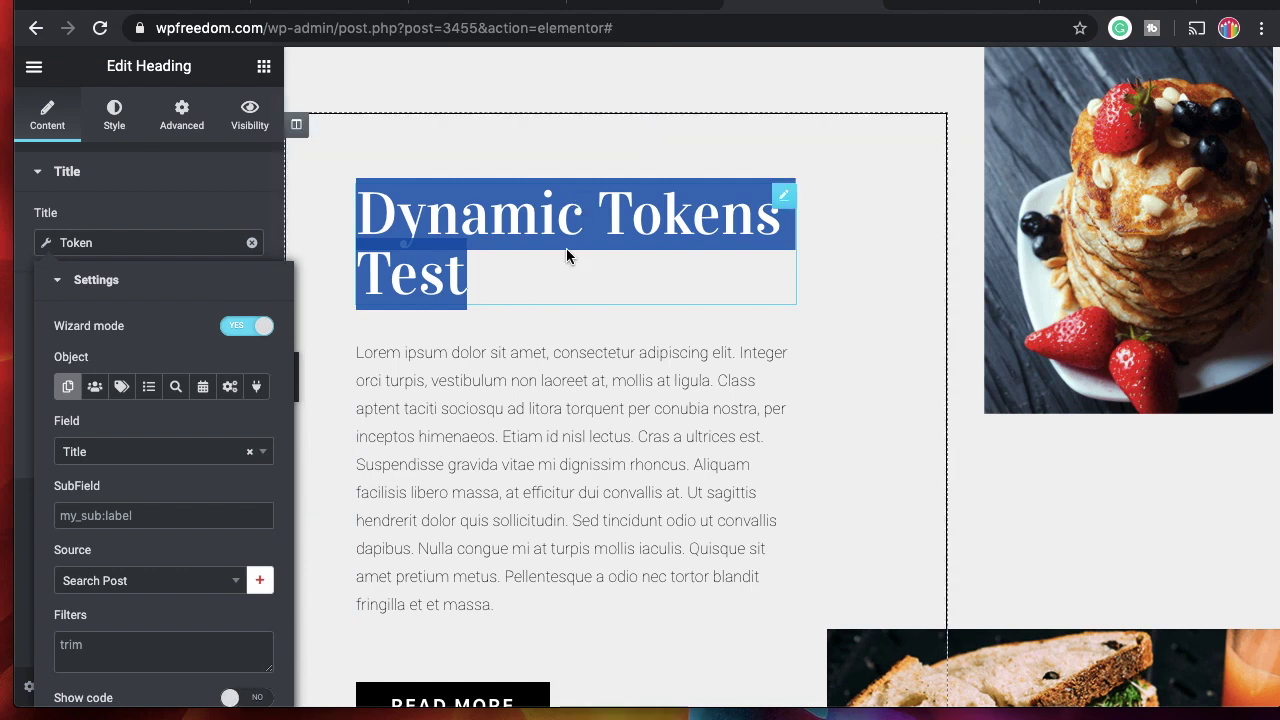
click(188, 302)
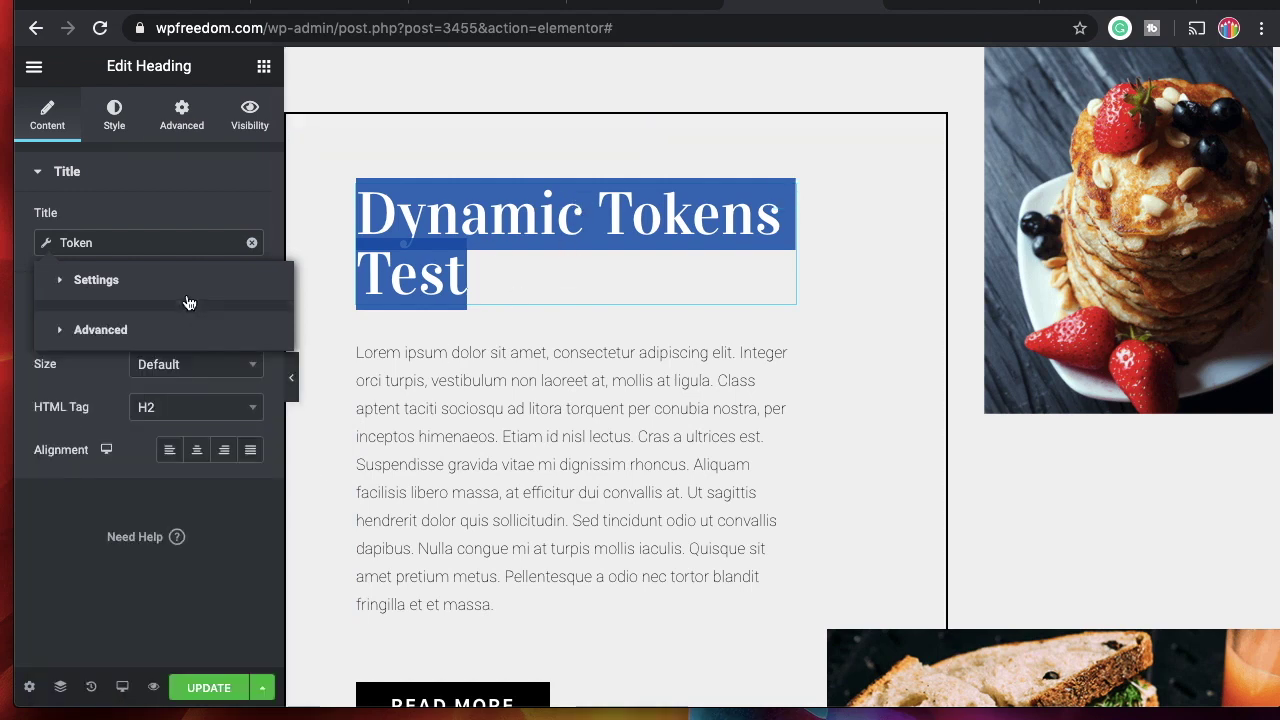
click(150, 292)
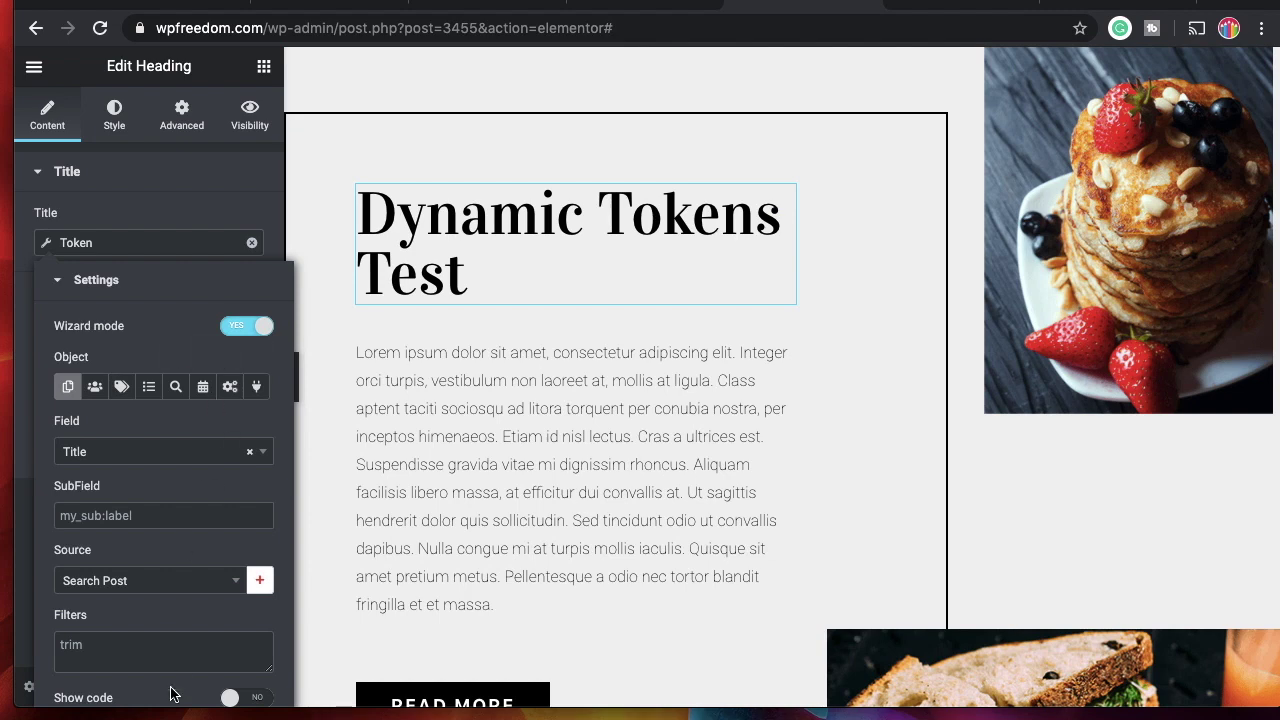
click(229, 697)
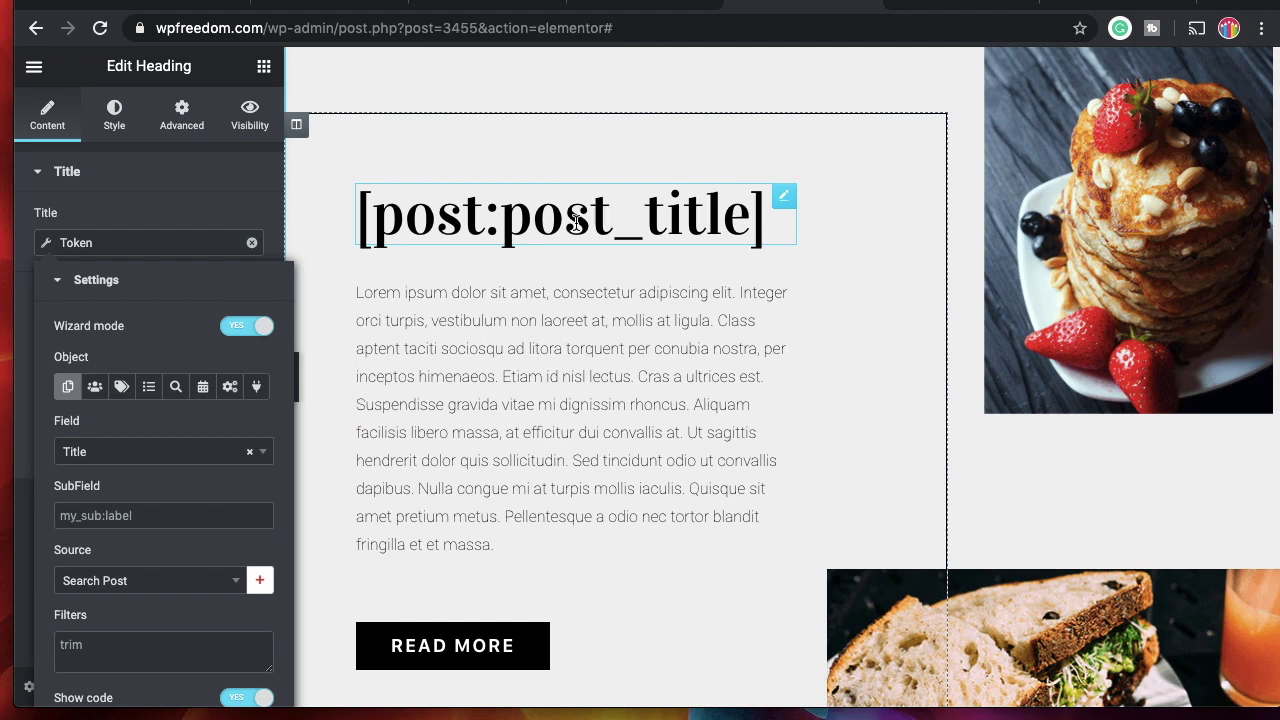
click(157, 457)
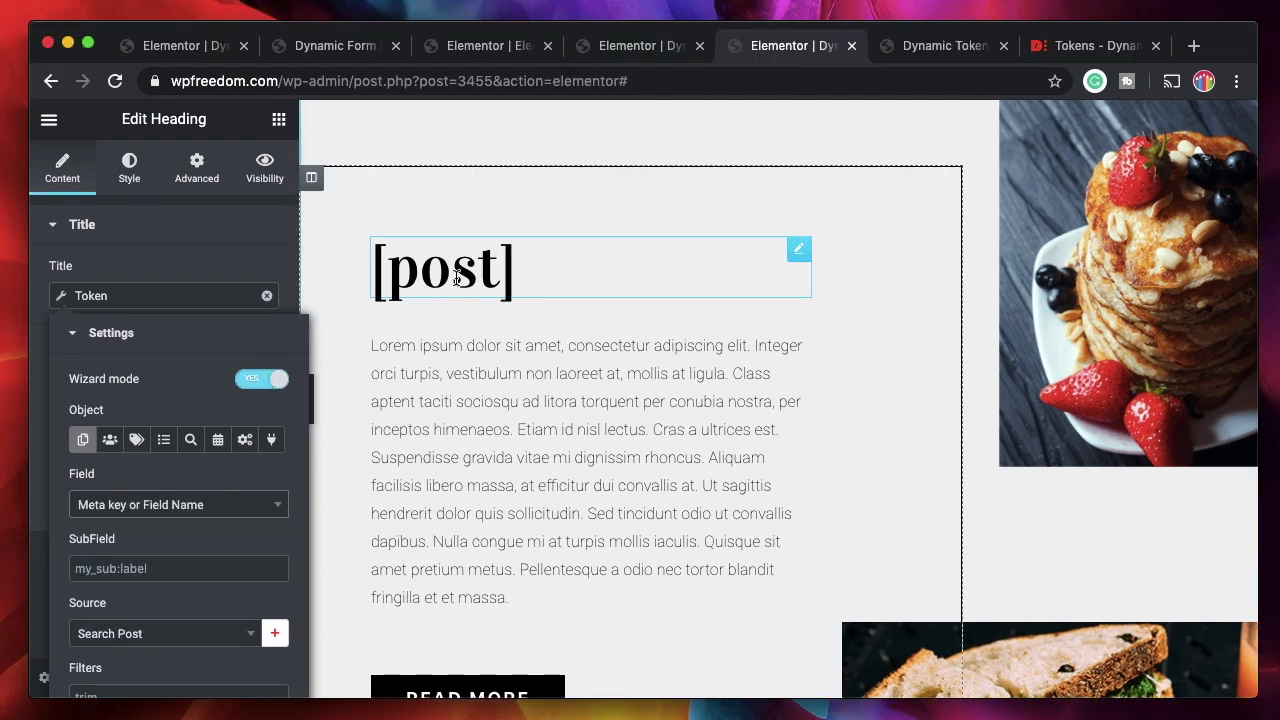
Set the heading token's field to Author.
click(140, 512)
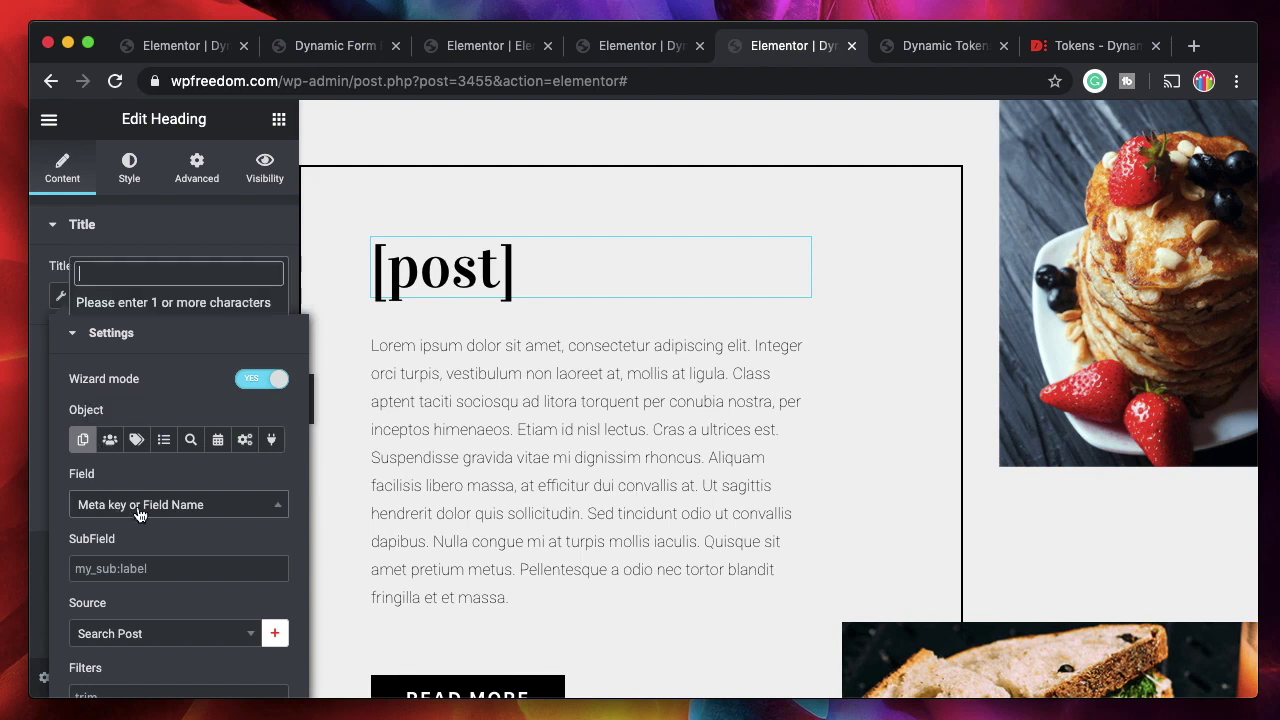
text(au)
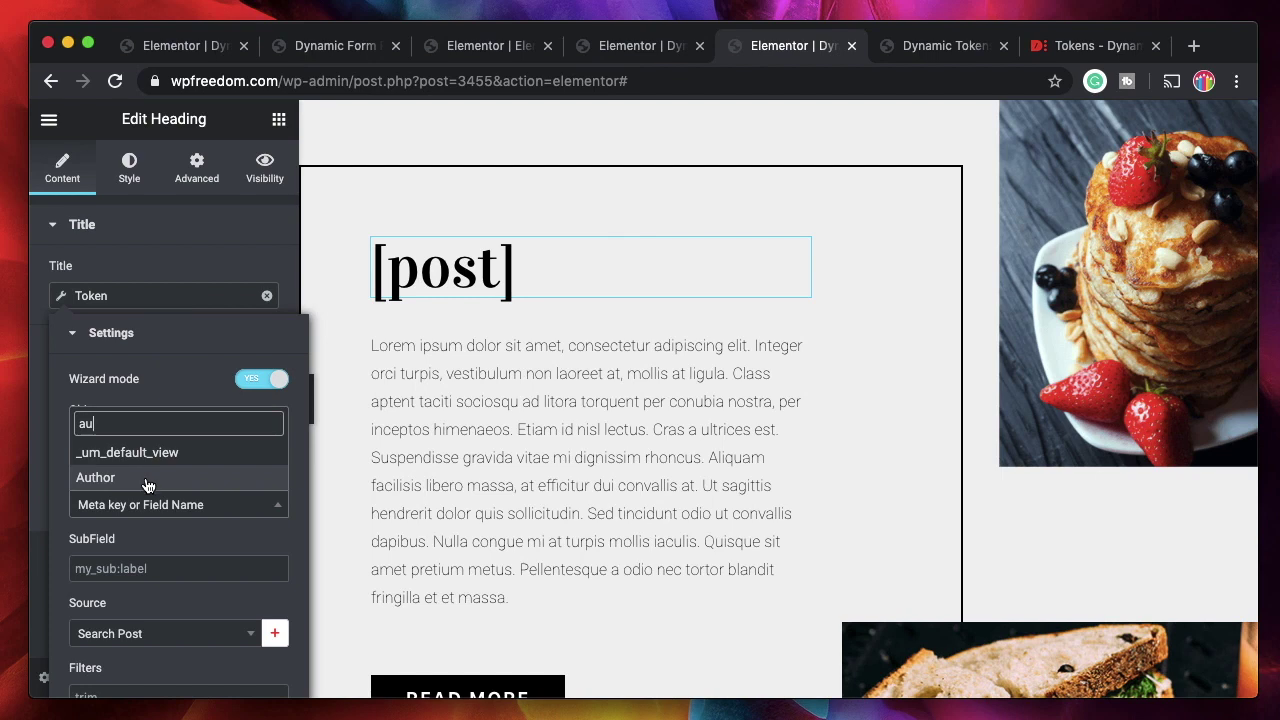
click(145, 478)
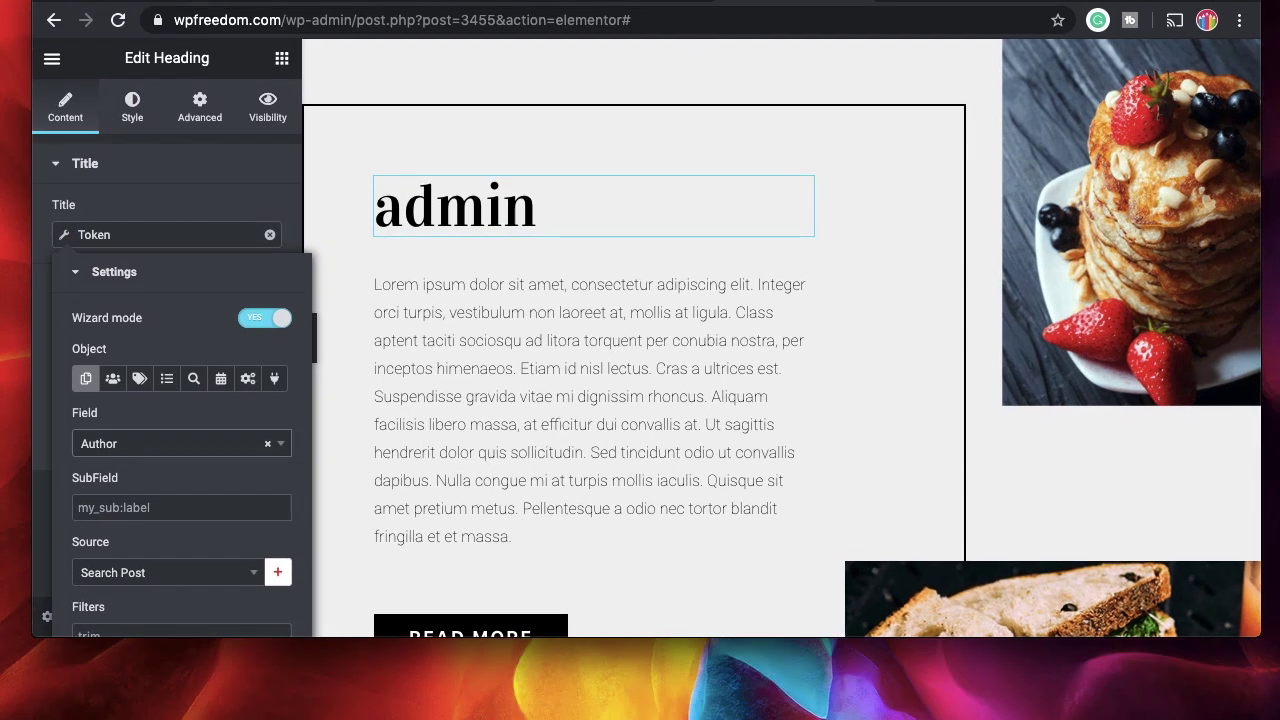
Toggle Show code on and off to check the author name, then select the READ MORE button.
click(255, 691)
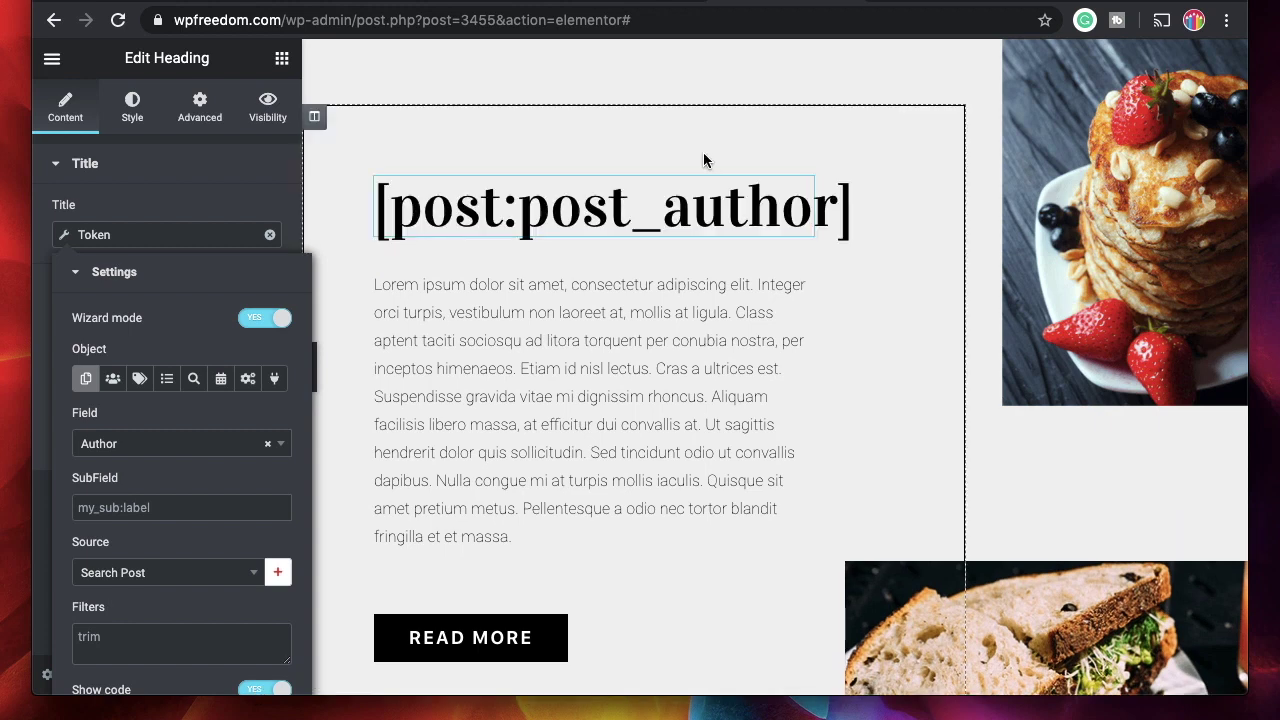
triple_click(761, 217)
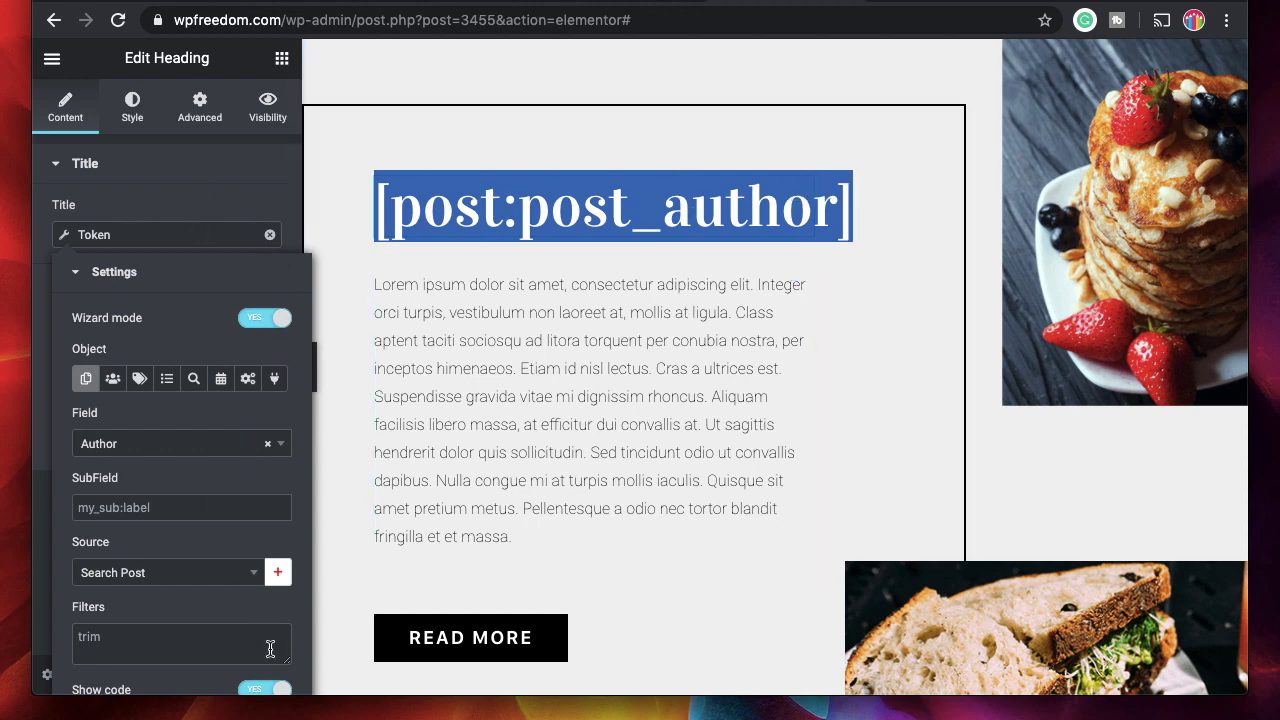
click(268, 692)
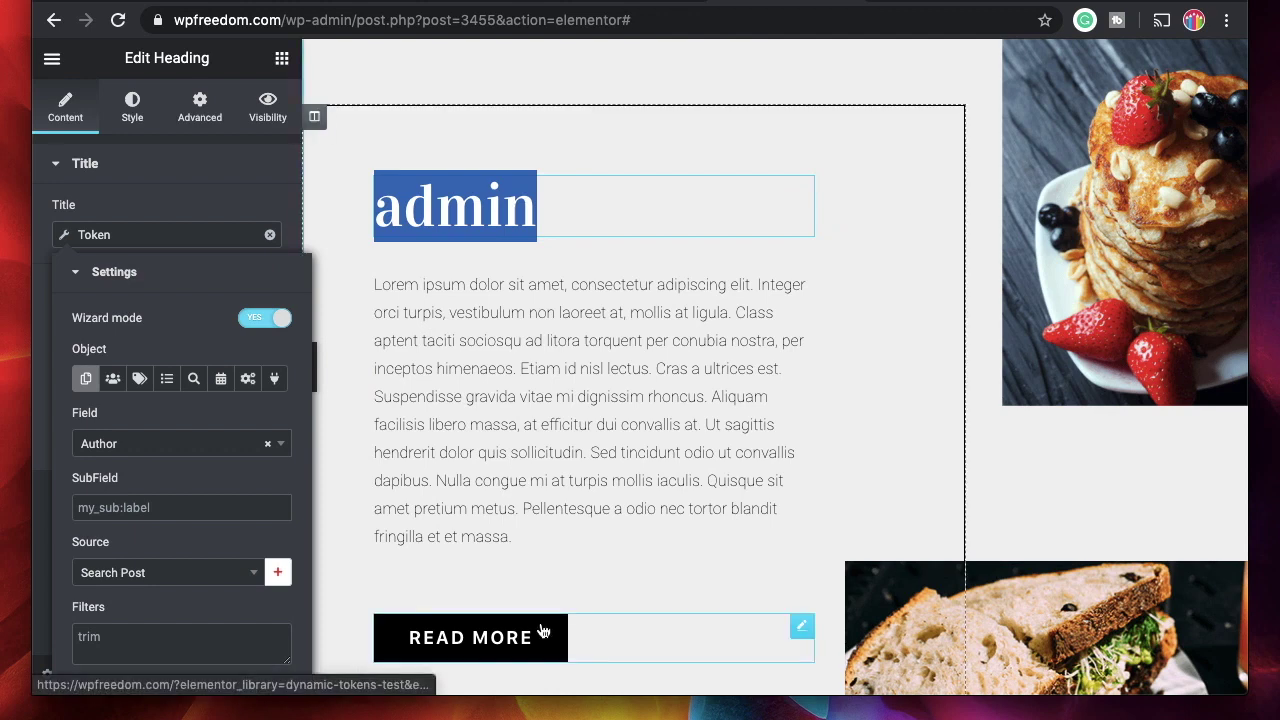
click(560, 630)
scroll(135, 415, down, 1)
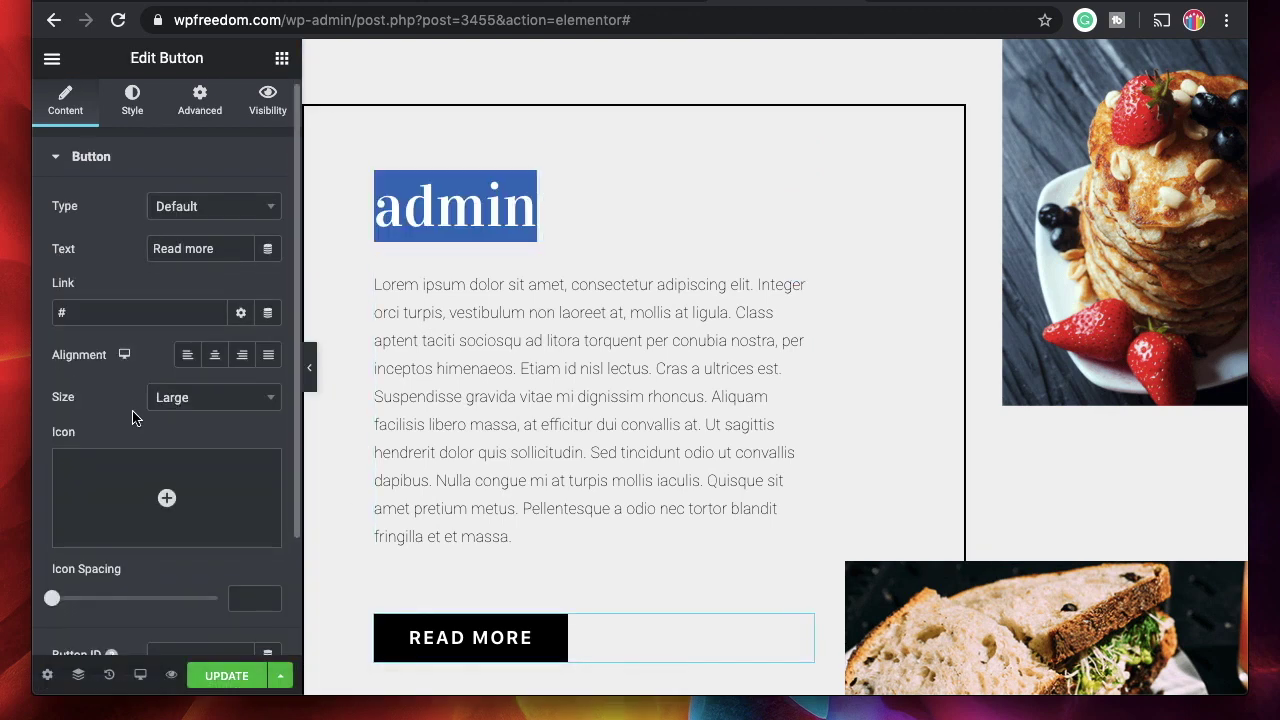
Replace the button label 'Read more' with 'Post by' and return to the editor tab.
triple_click(222, 248)
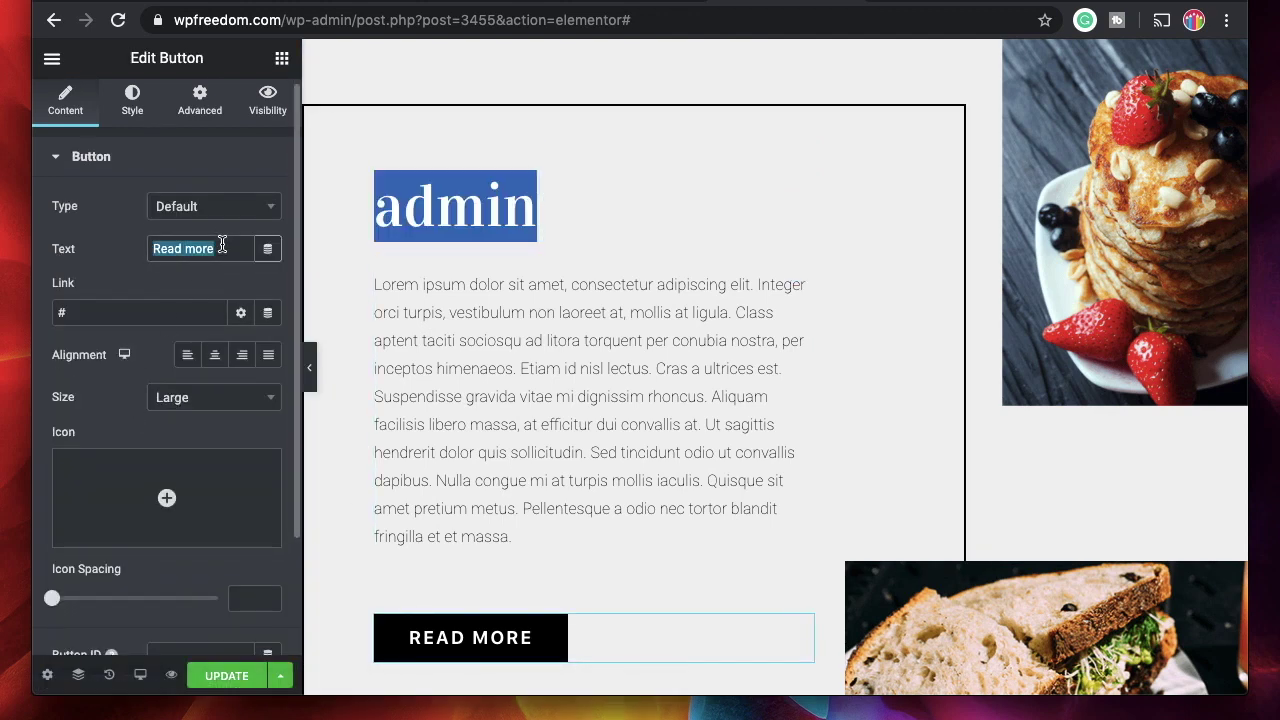
click(200, 249)
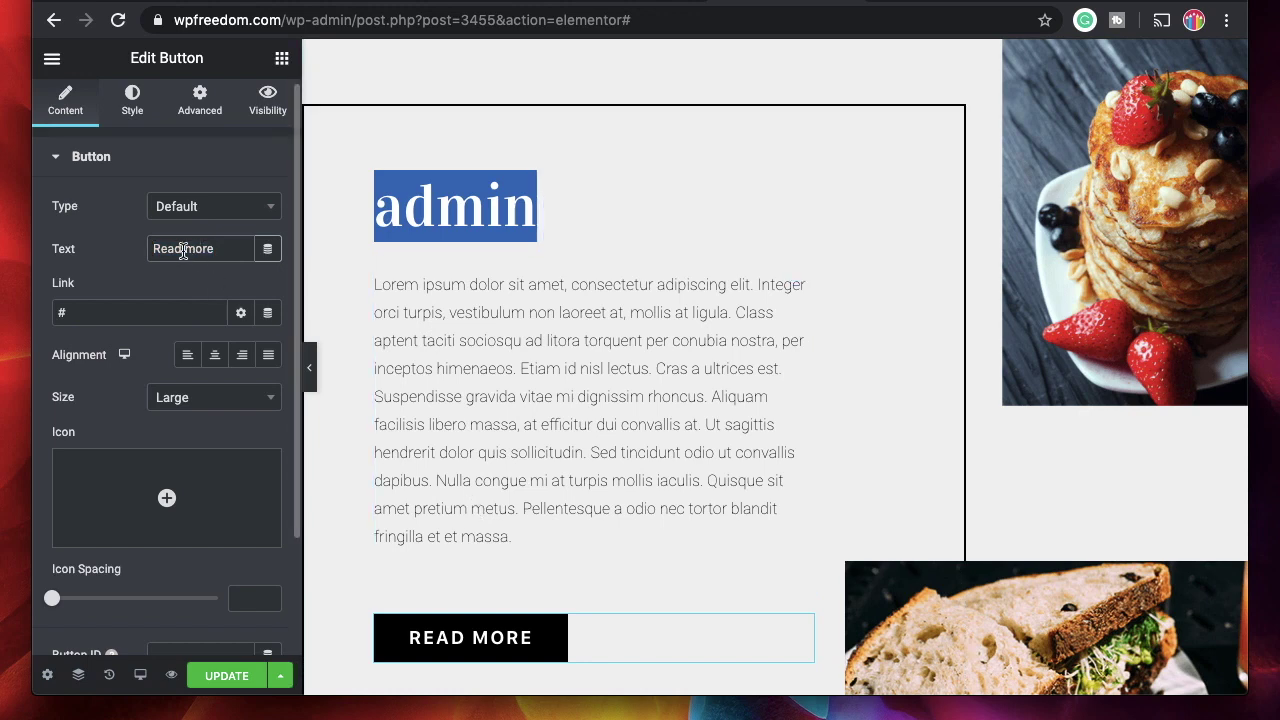
drag(153, 249, 214, 249)
text(Post by)
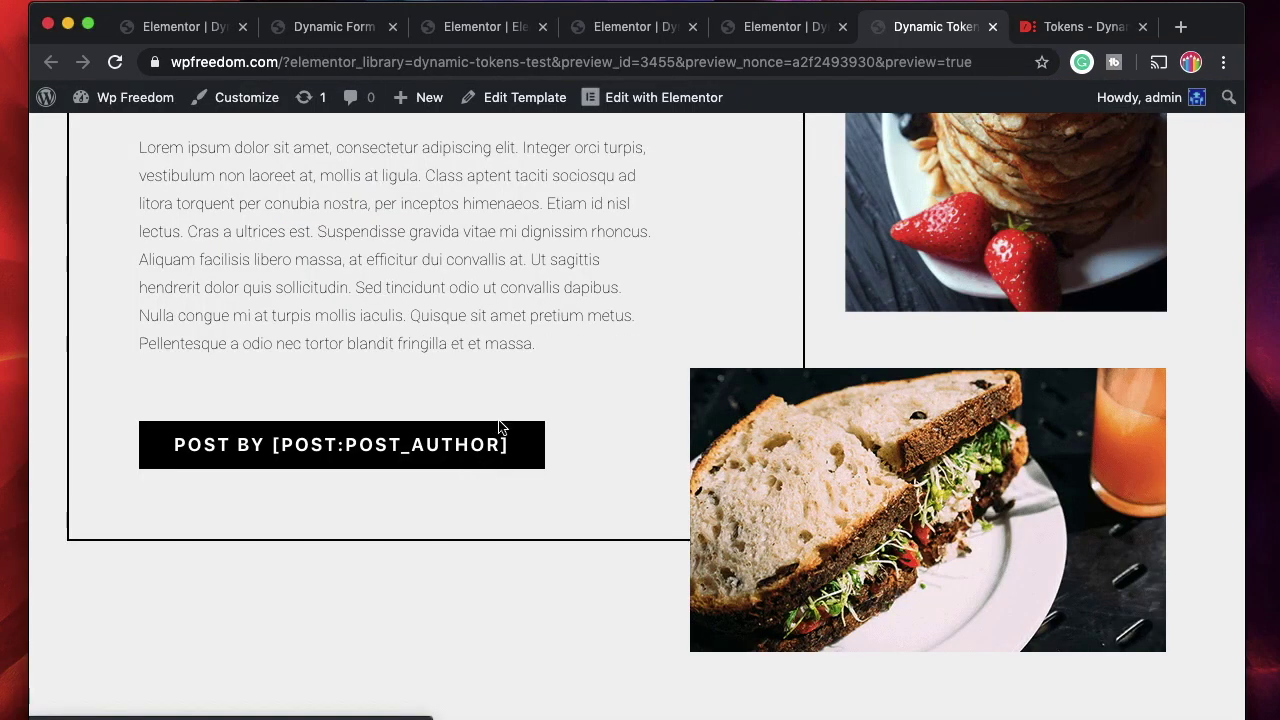
click(783, 26)
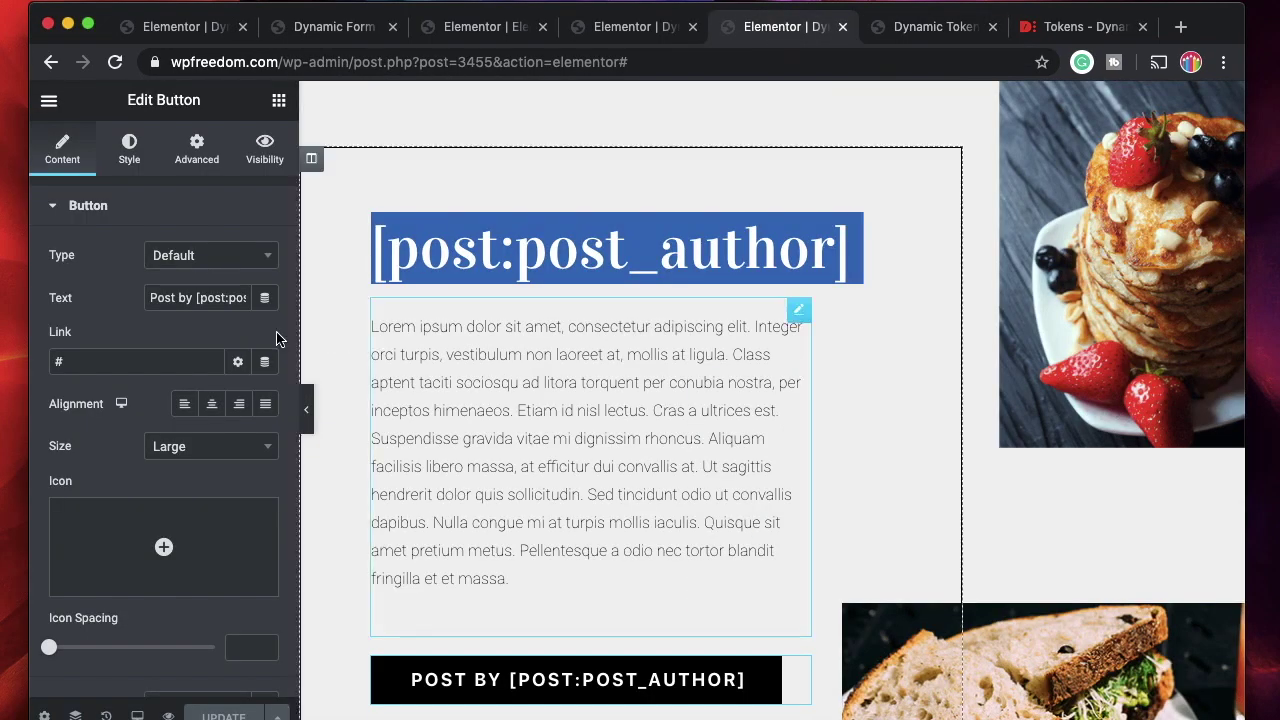
Clear the button label and attach a Token dynamic tag using the Author field.
key(ctrl+a)
key(BackSpace)
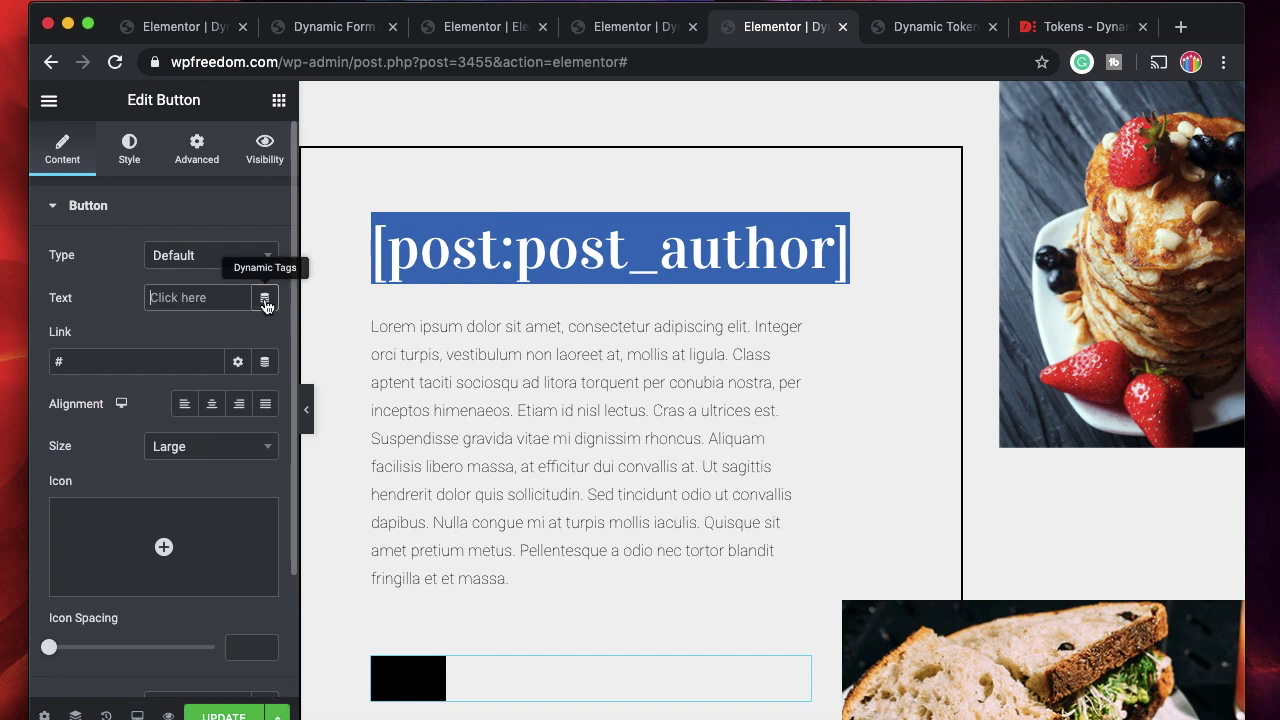
click(265, 299)
scroll(343, 520, down, 10)
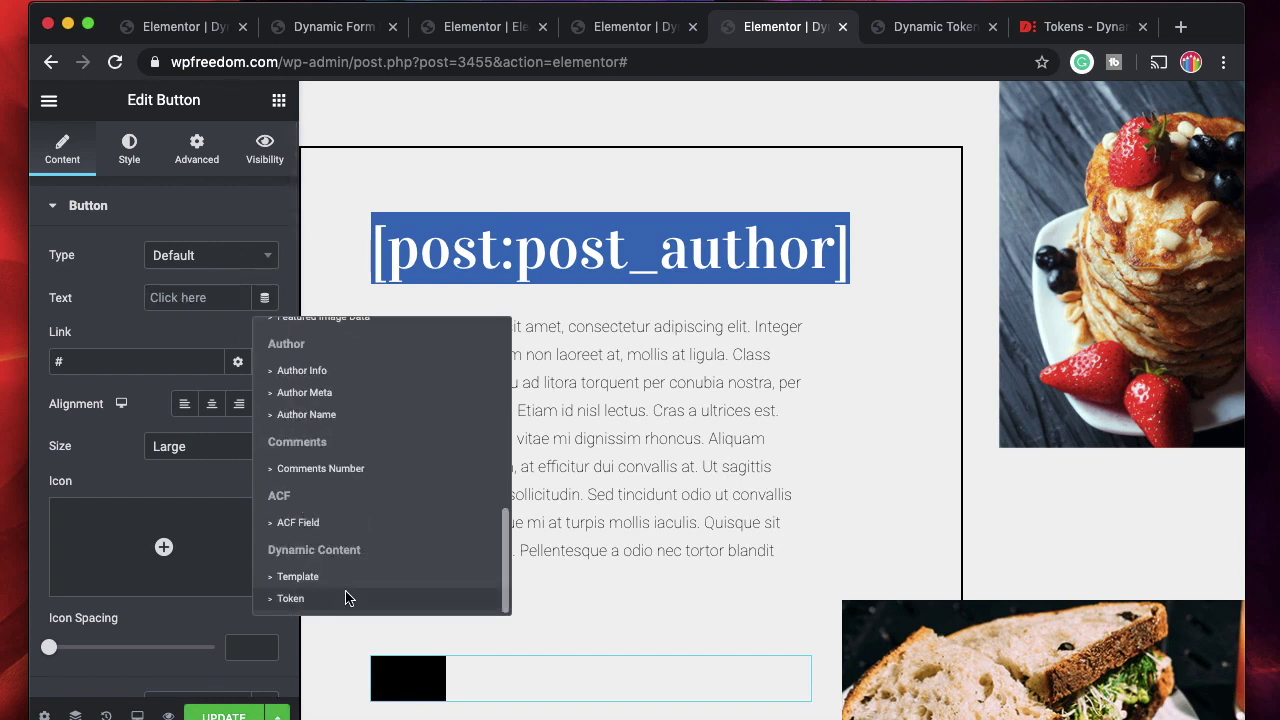
click(343, 603)
click(212, 306)
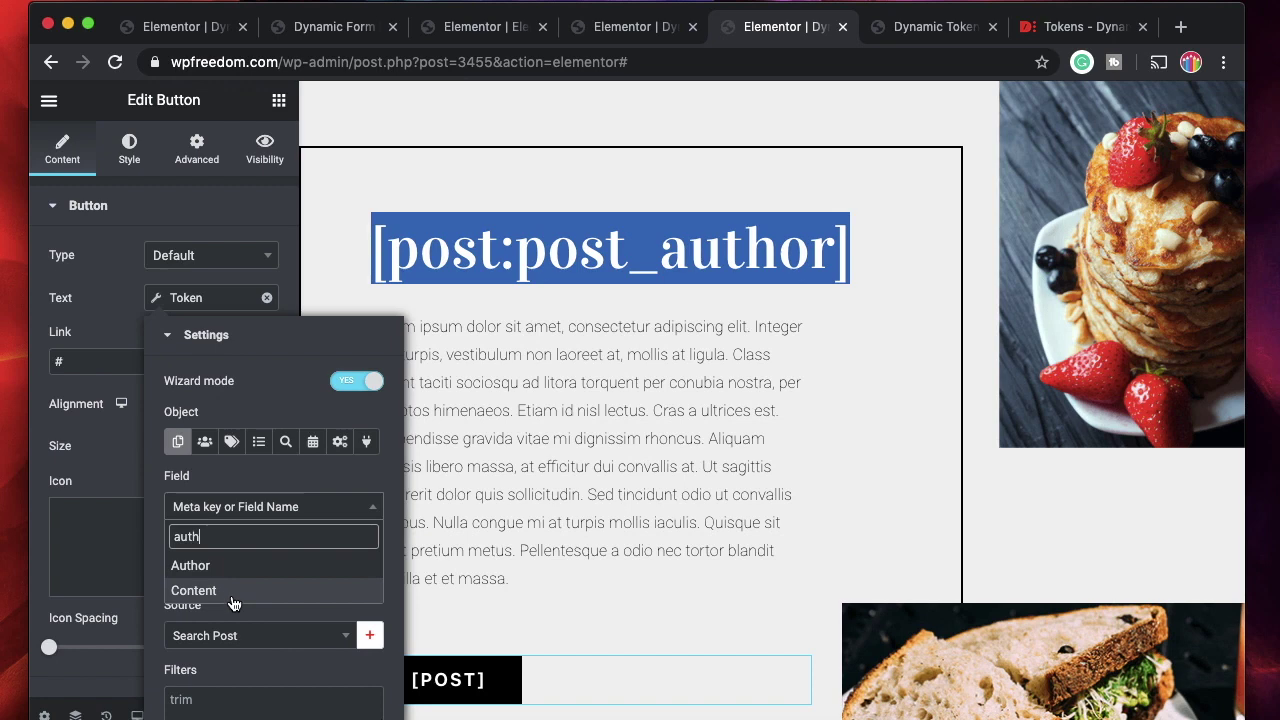
click(240, 567)
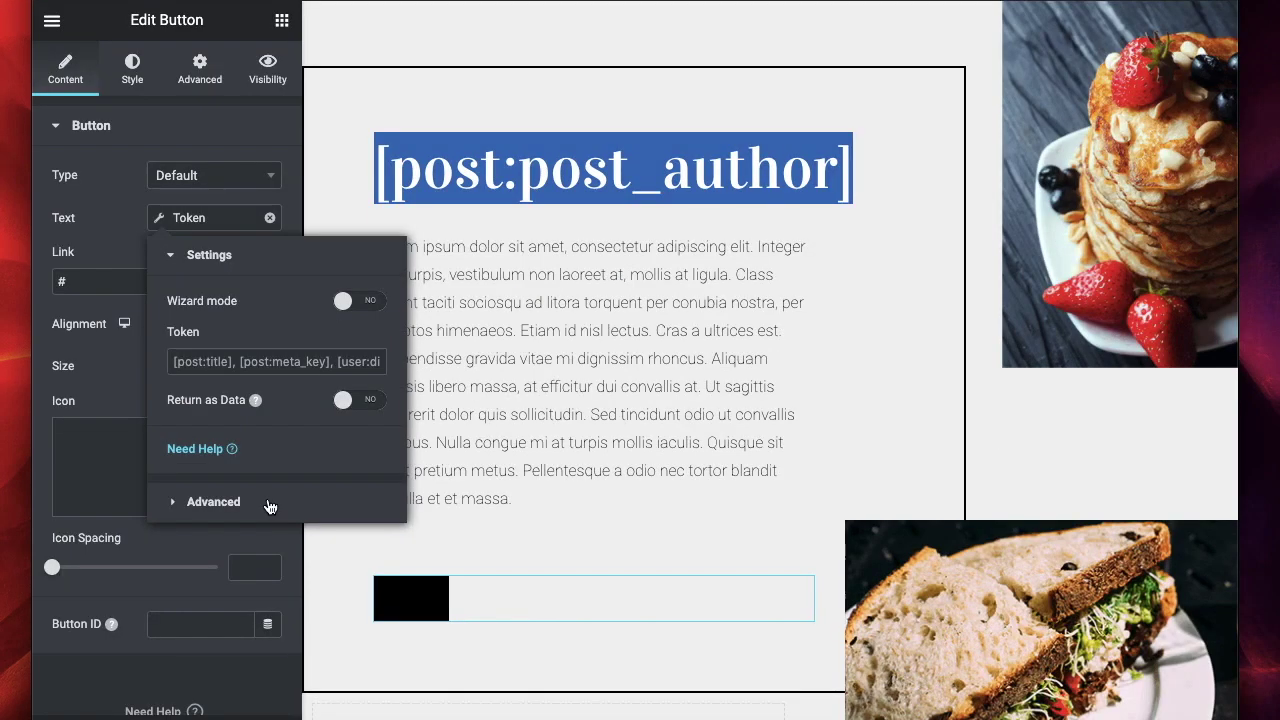
Give the button token the Before text 'Post' and begin a [pos token expression.
click(270, 507)
click(274, 358)
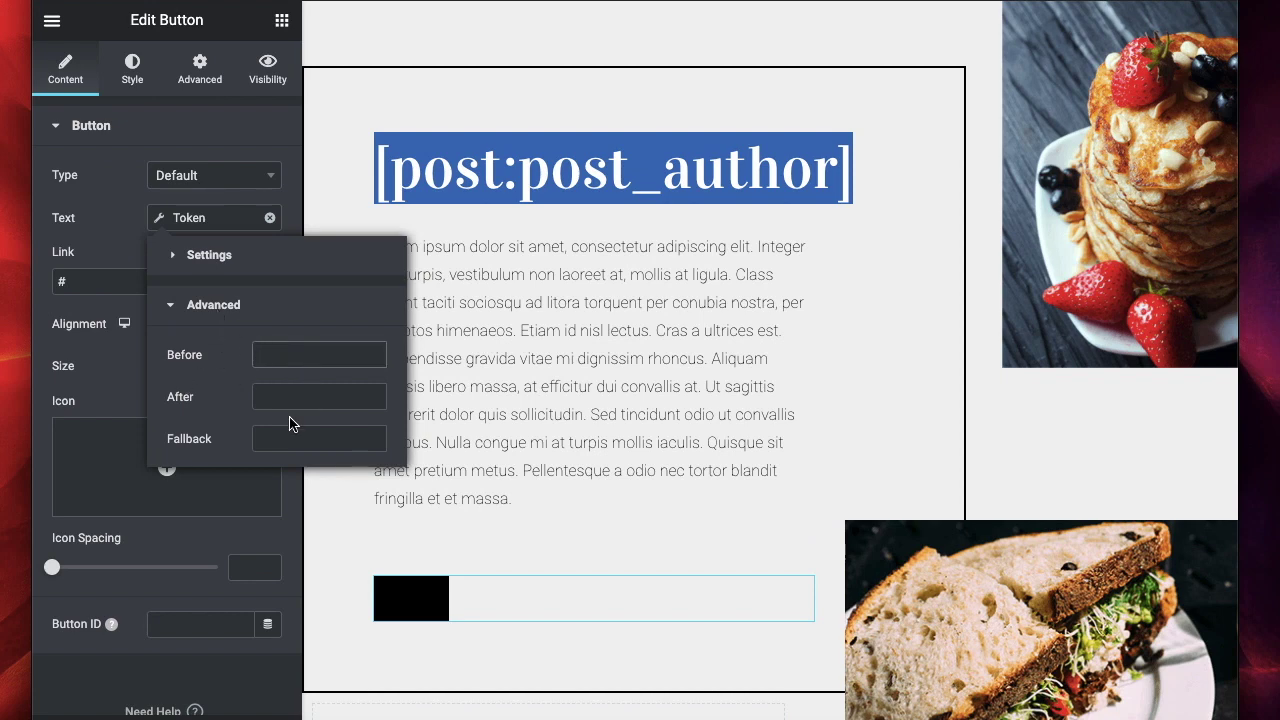
click(284, 447)
click(284, 357)
text(POst)
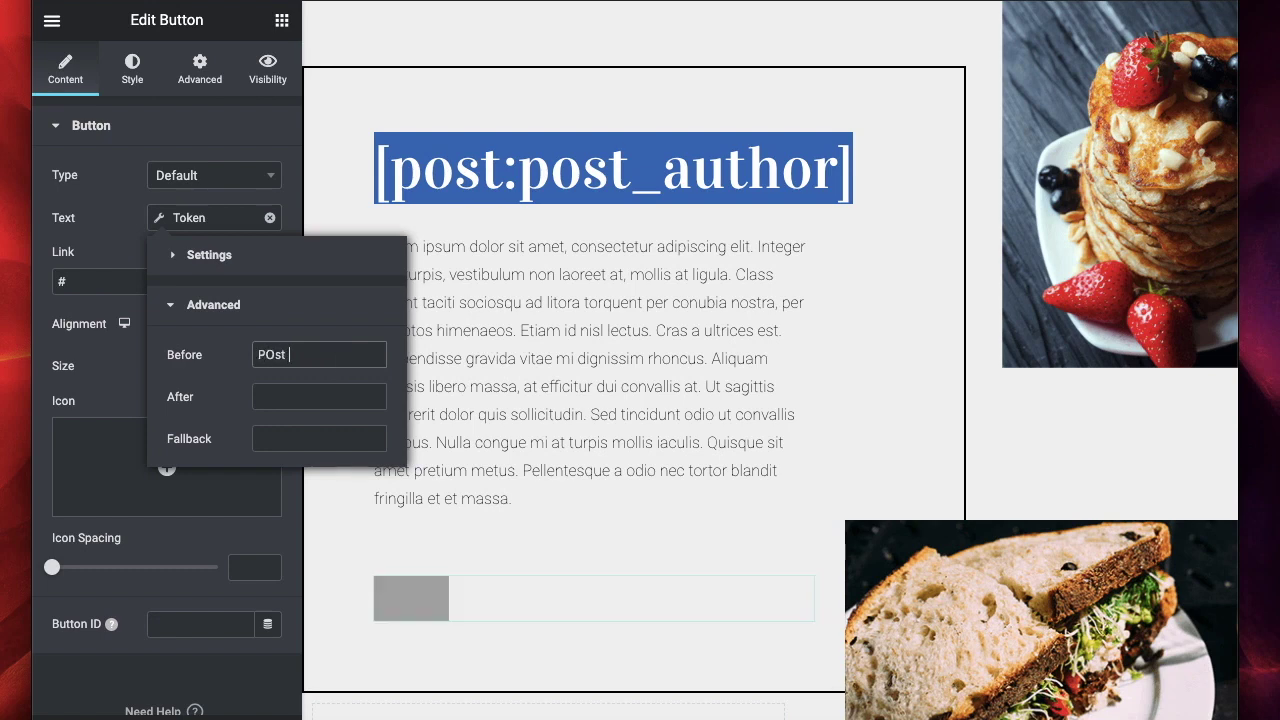
text(ost)
click(232, 264)
click(255, 361)
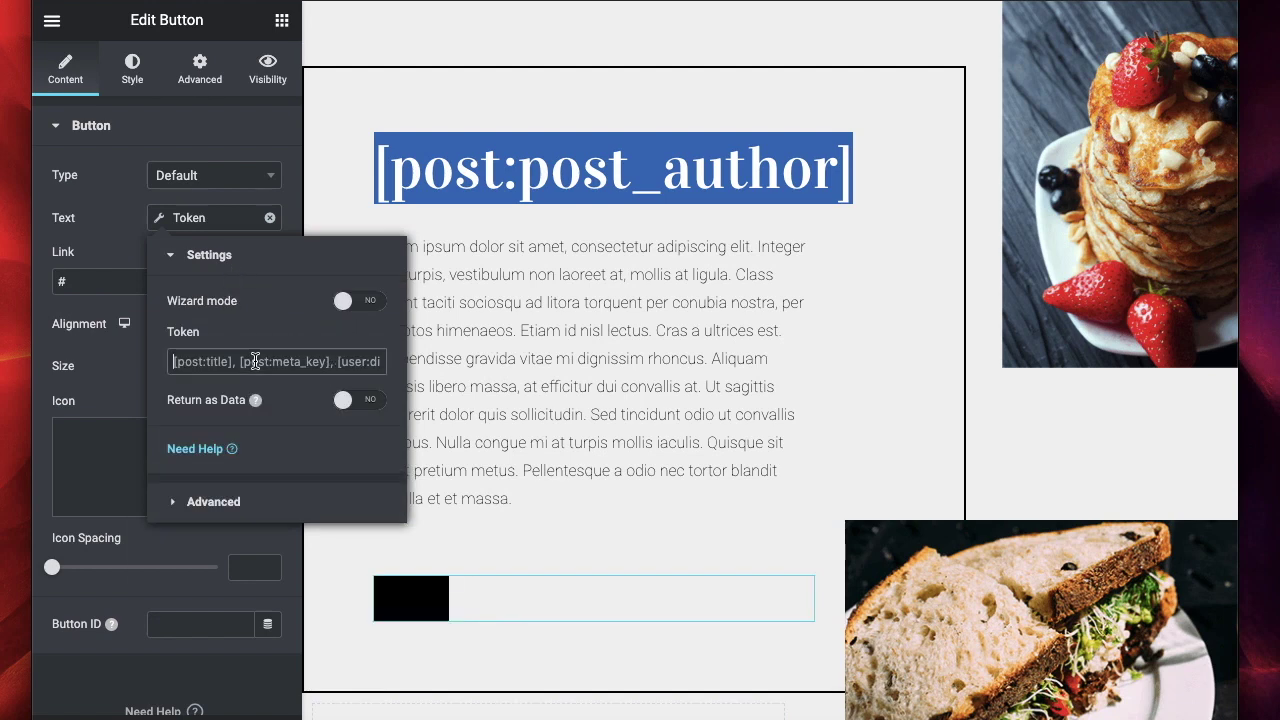
text([)
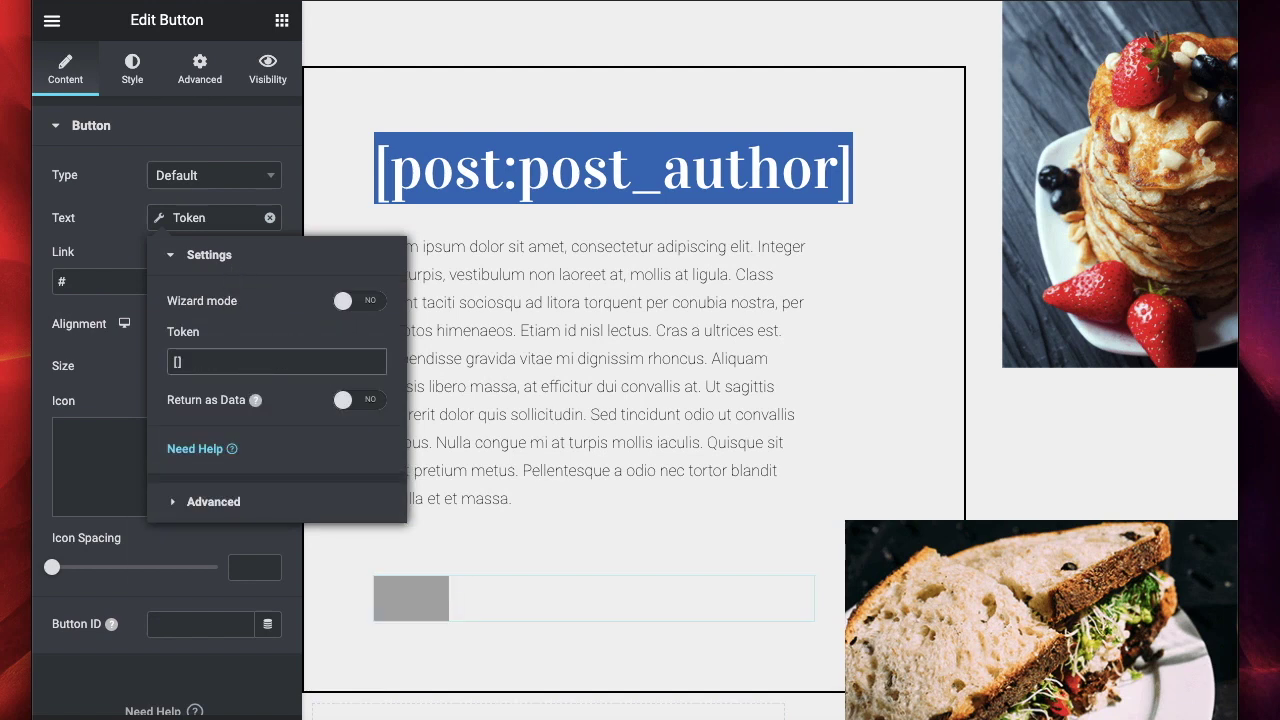
text(pos)
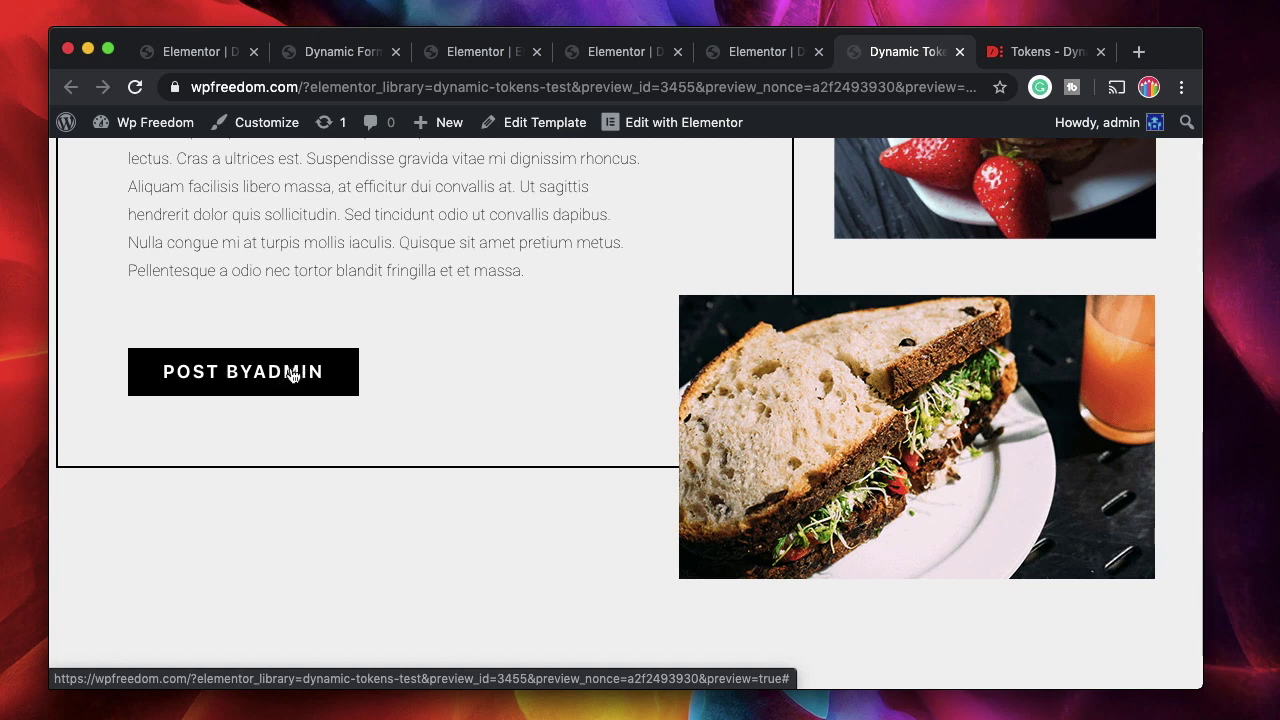
Check the preview page showing the button as POST BYADMIN, then go back to the editor.
scroll(492, 378, up, 1)
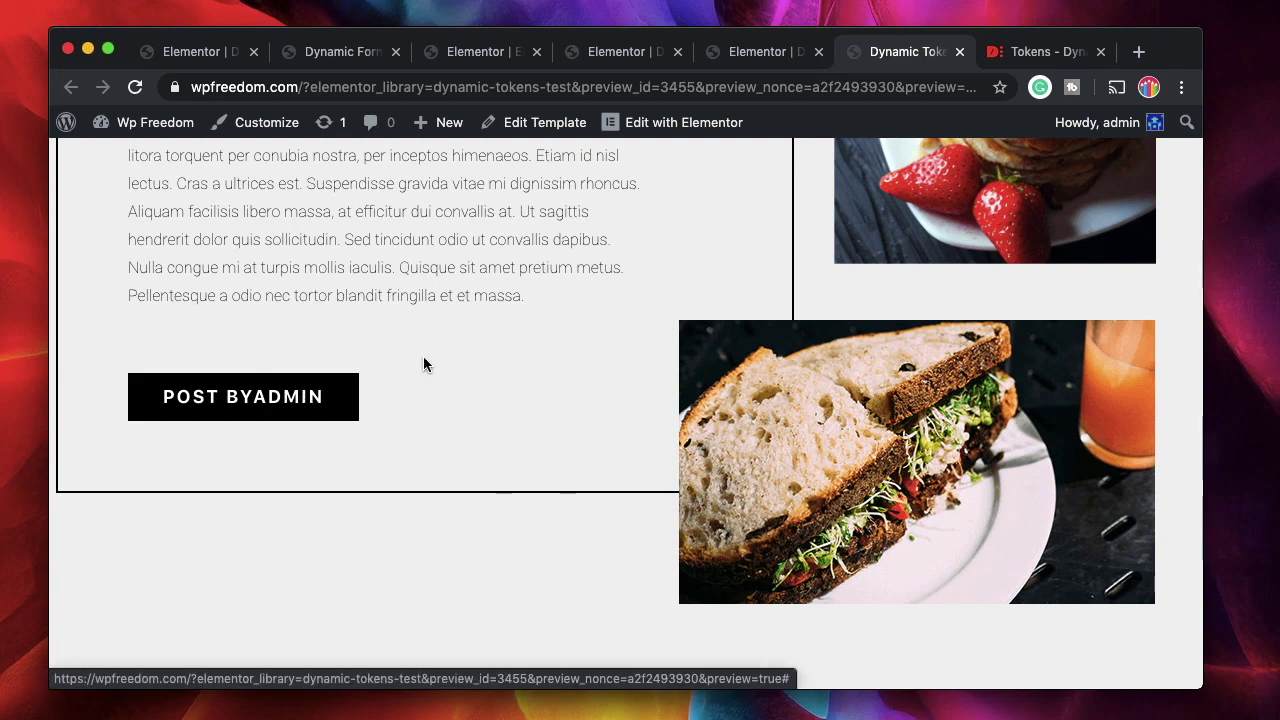
scroll(489, 364, up, 5)
scroll(571, 566, down, 5)
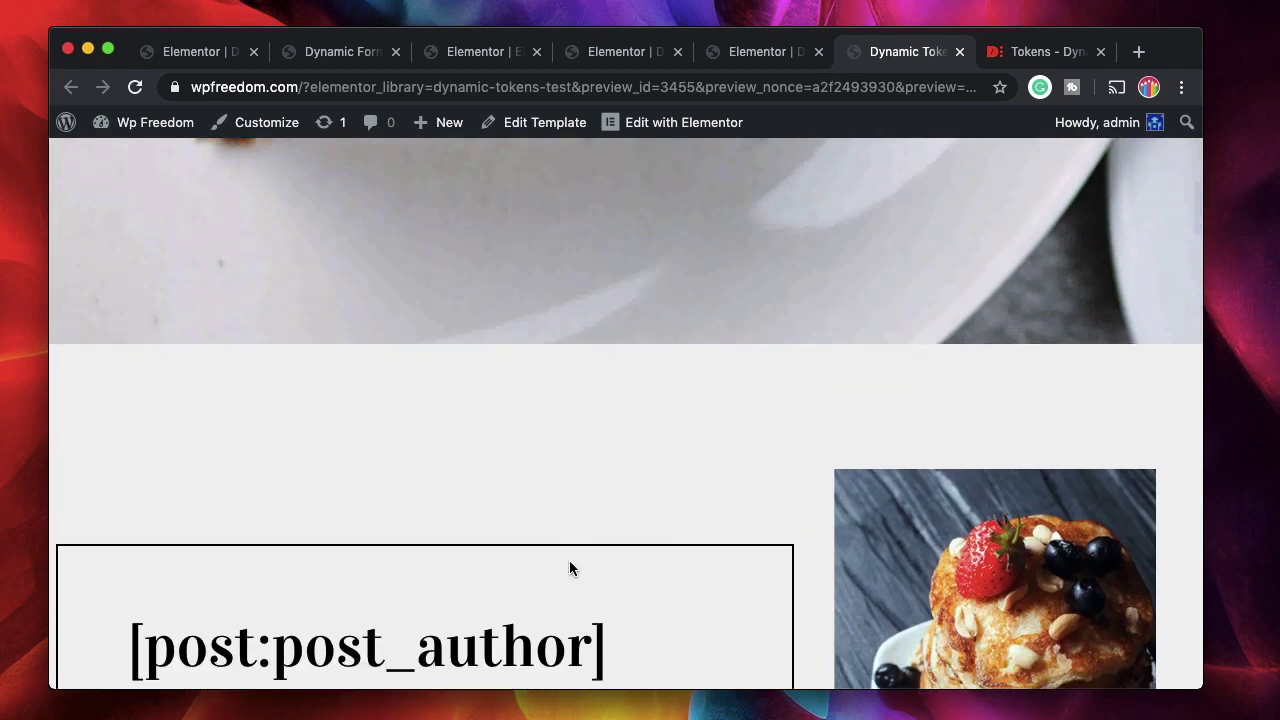
triple_click(500, 453)
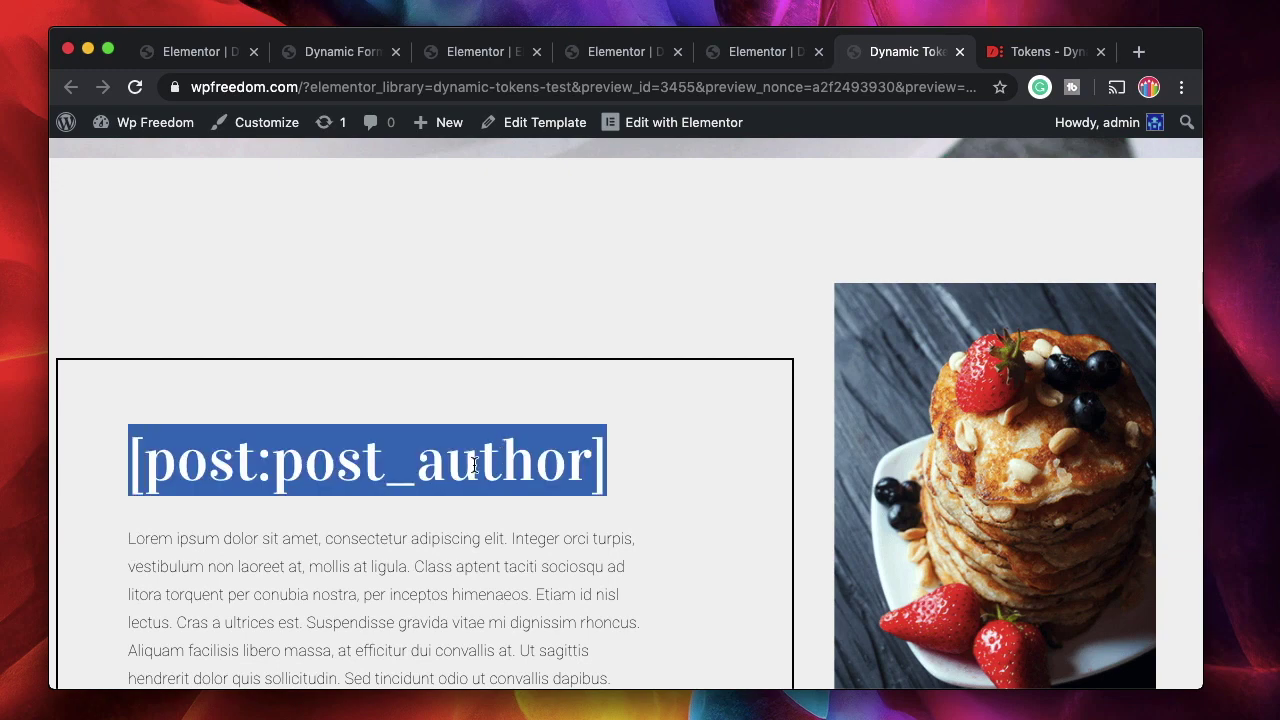
click(476, 460)
click(753, 60)
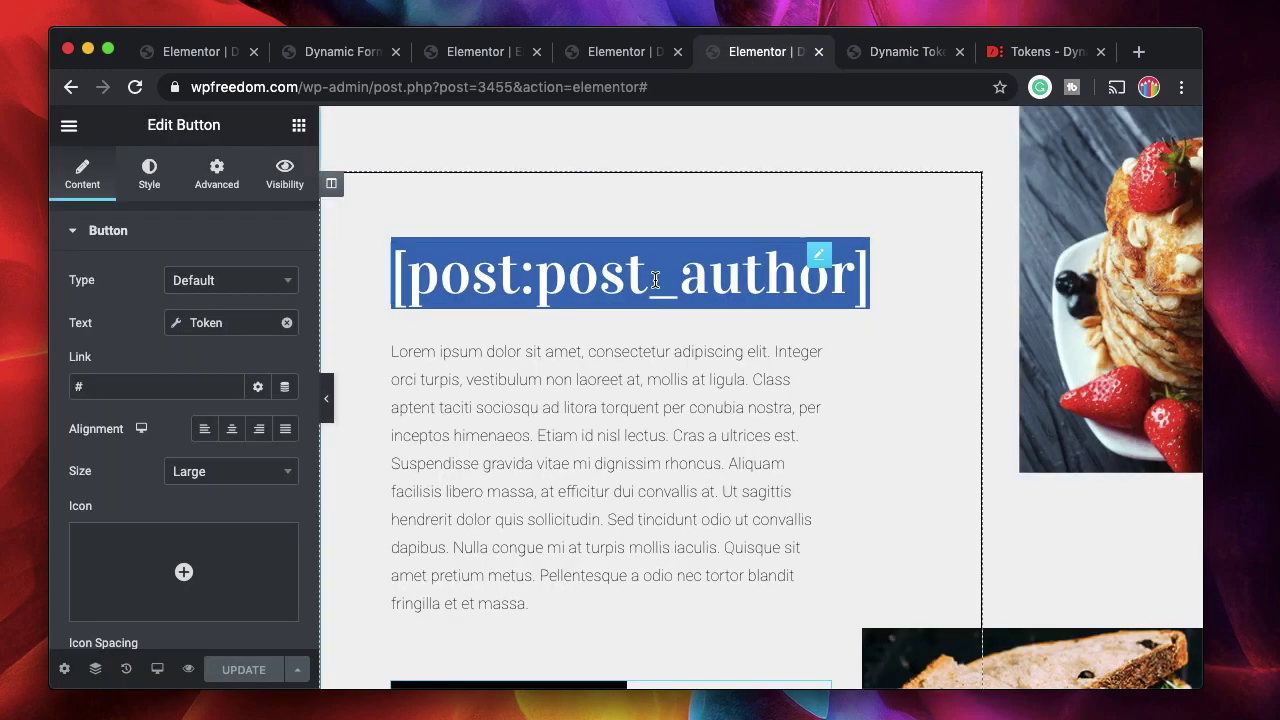
Attach a Token tag to the heading title and paste [user:email|explode(@)|reset].
click(520, 275)
click(189, 303)
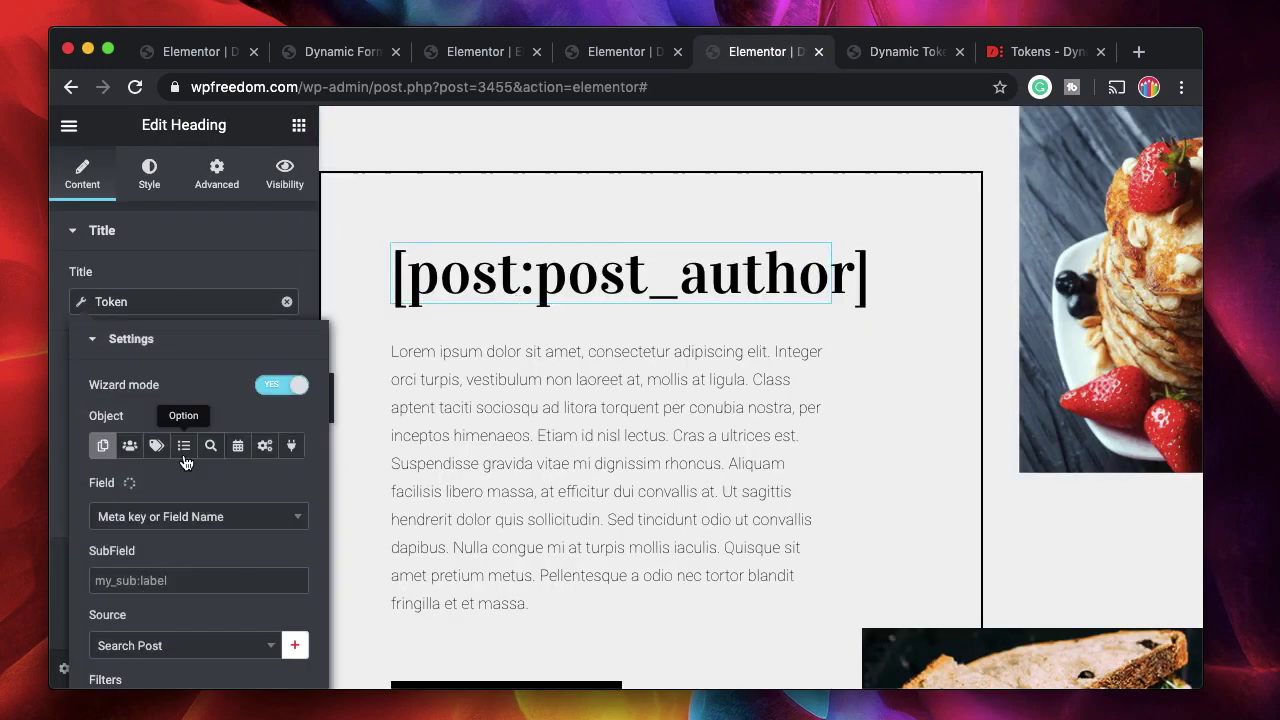
click(138, 447)
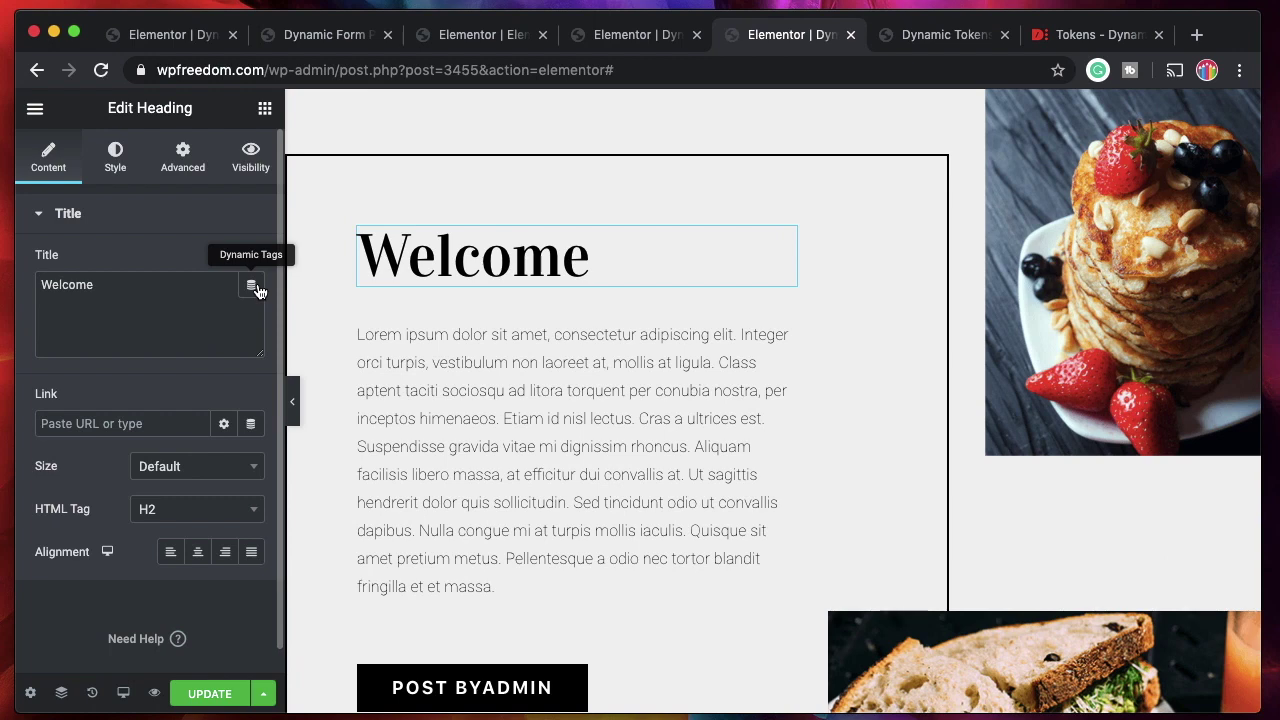
click(257, 288)
click(282, 588)
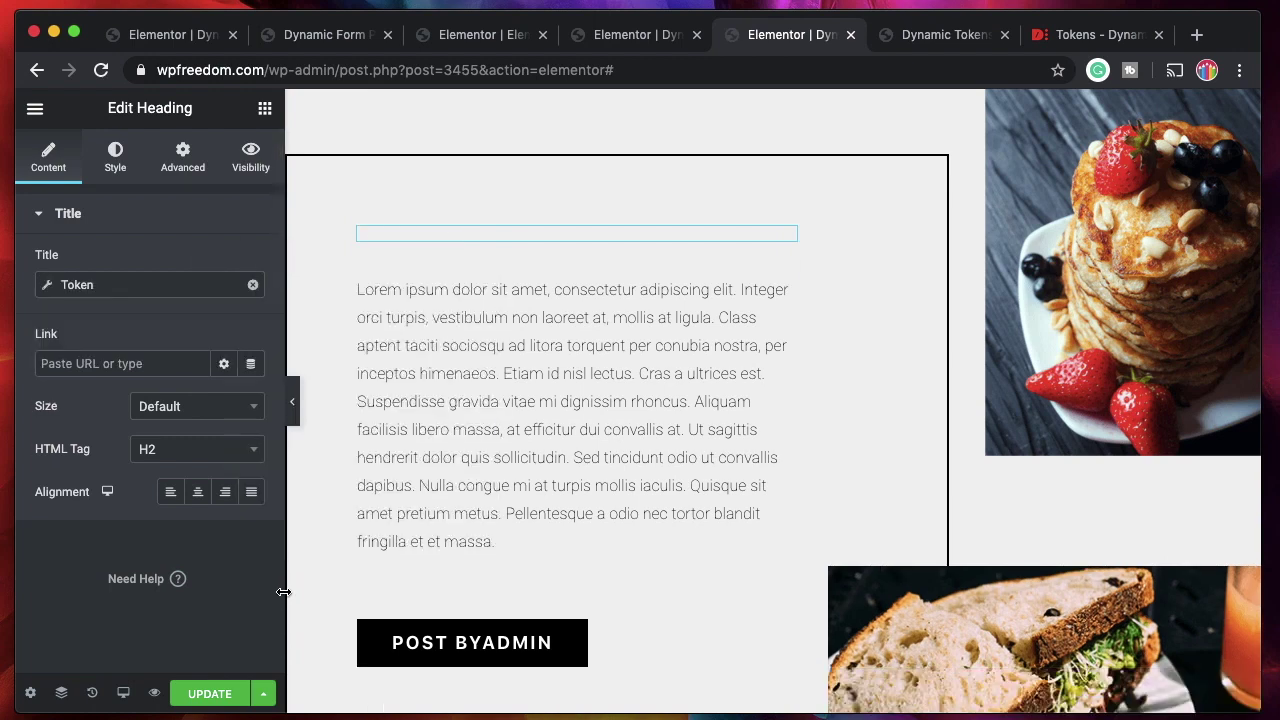
click(120, 287)
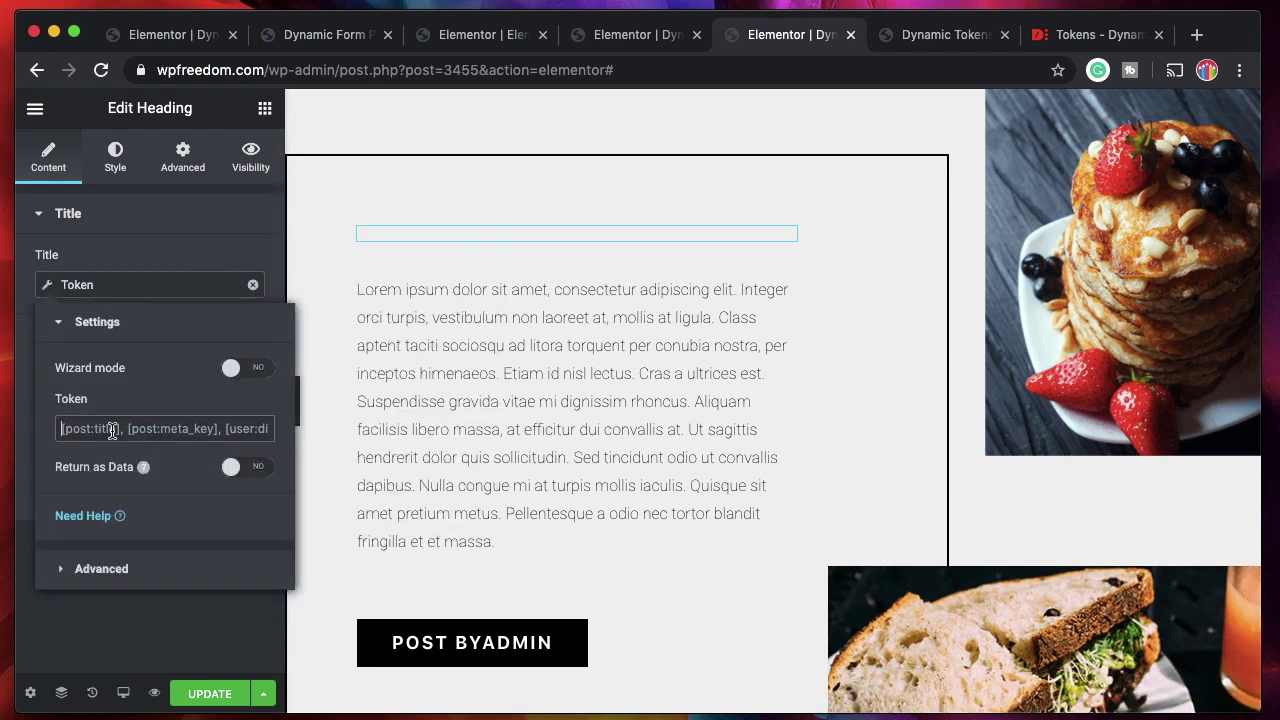
click(112, 430)
key(super+v)
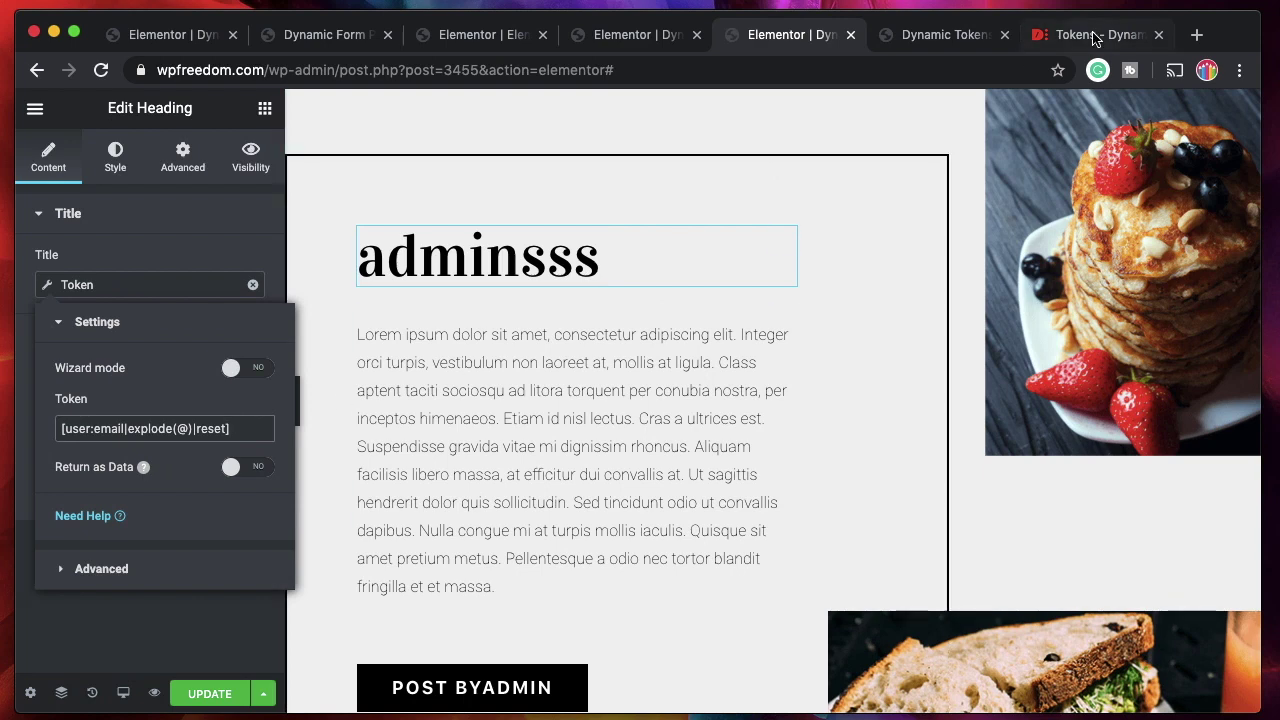
Select the [user:first_name] example in the Tokens documentation, then return to the editor.
click(1095, 34)
drag(602, 388, 484, 389)
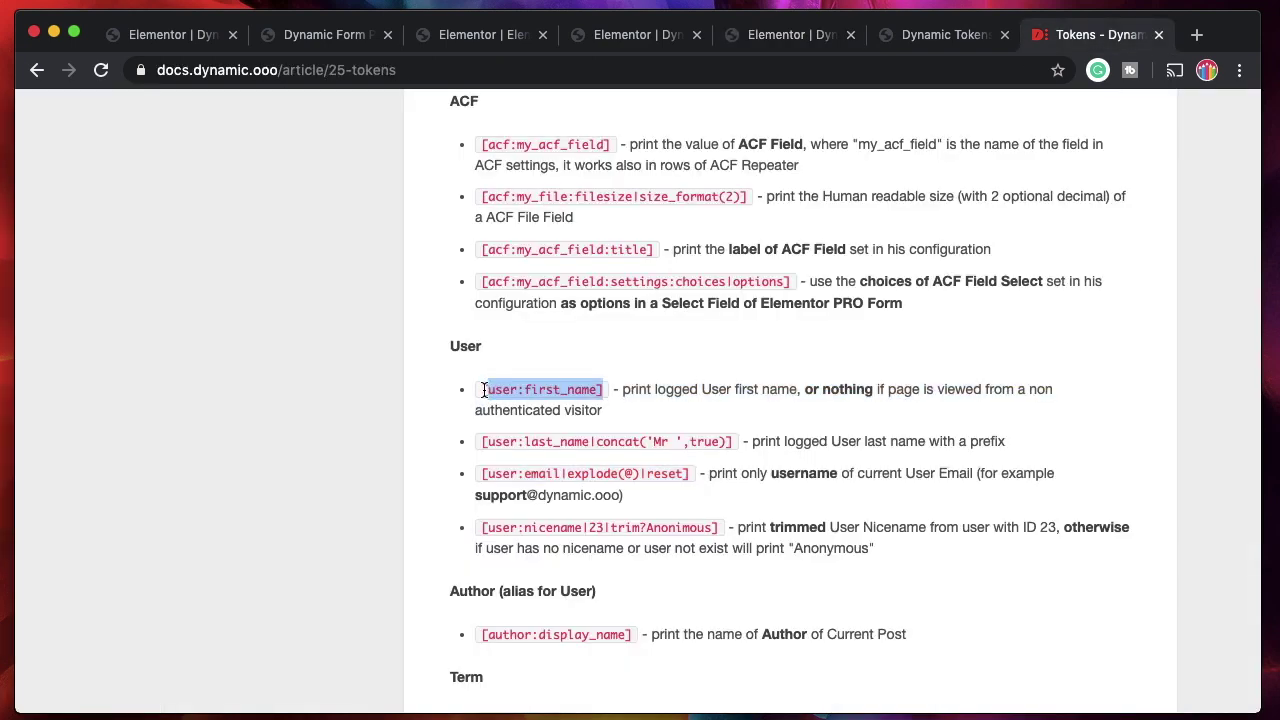
click(633, 358)
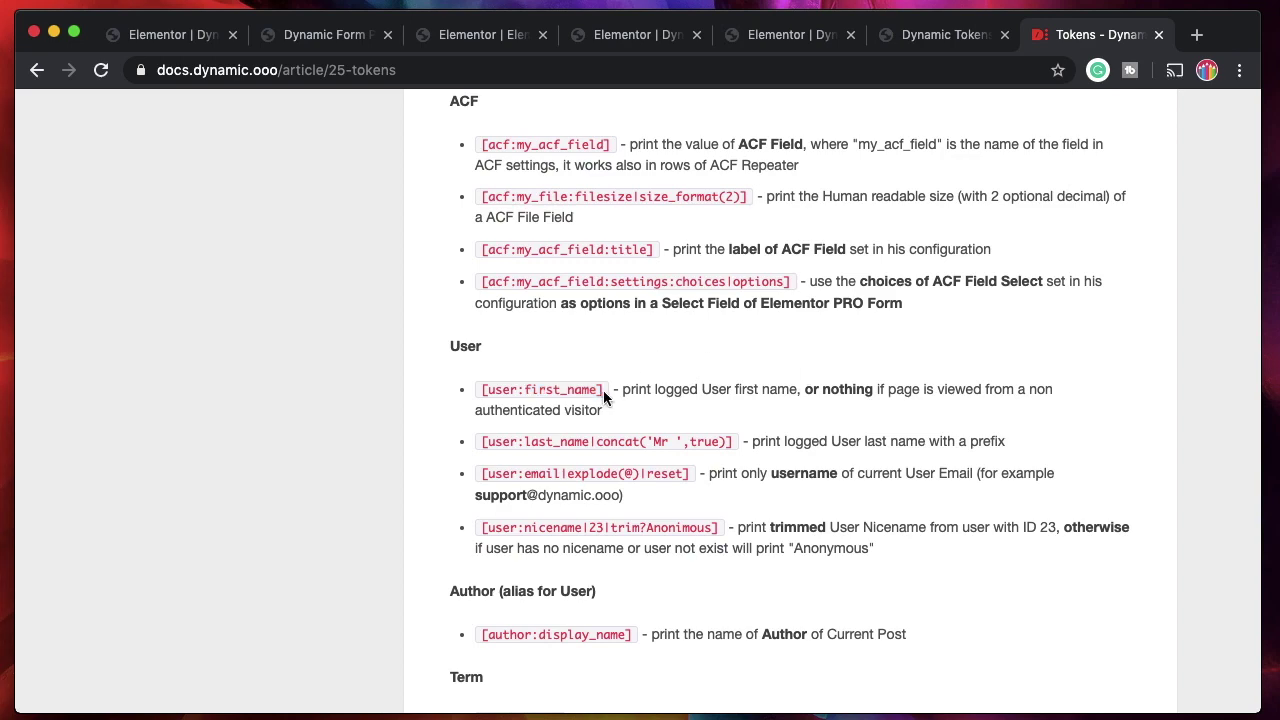
drag(604, 390, 484, 391)
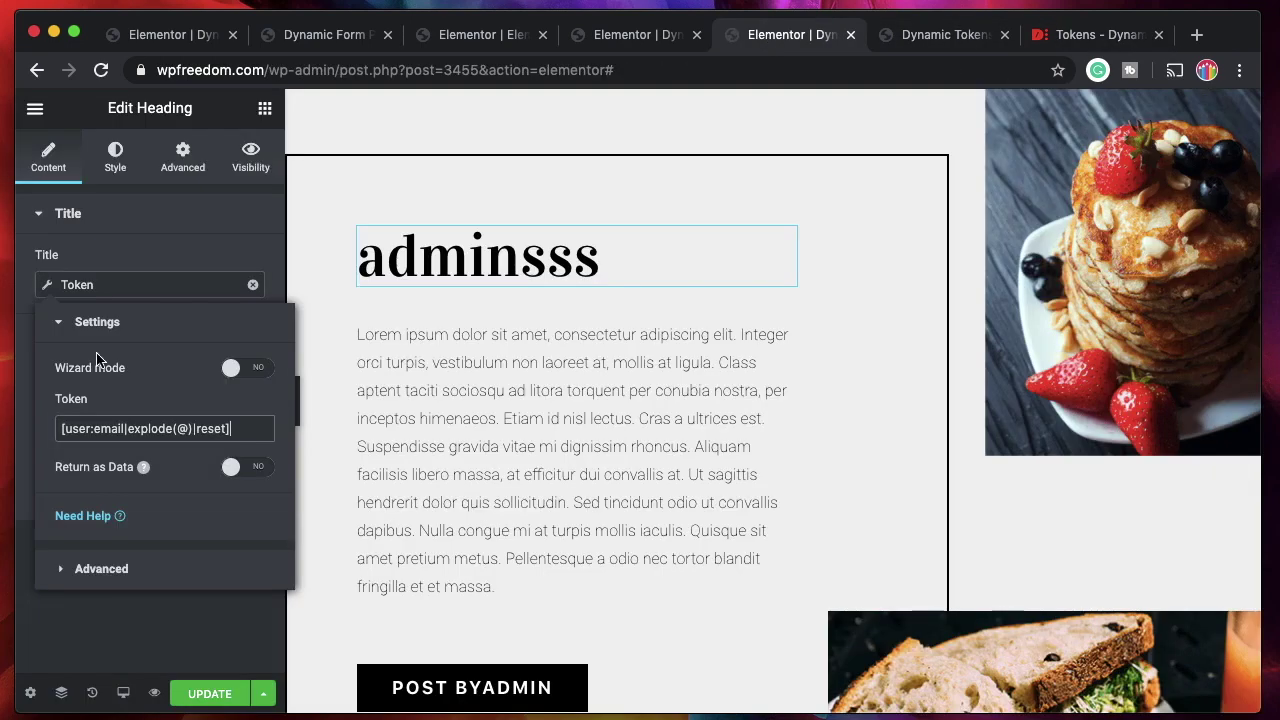
click(790, 34)
Change the heading token to [user:first_name], then [user:last_name], then [user:email], and enable Wizard mode.
triple_click(180, 428)
key(ctrl+v)
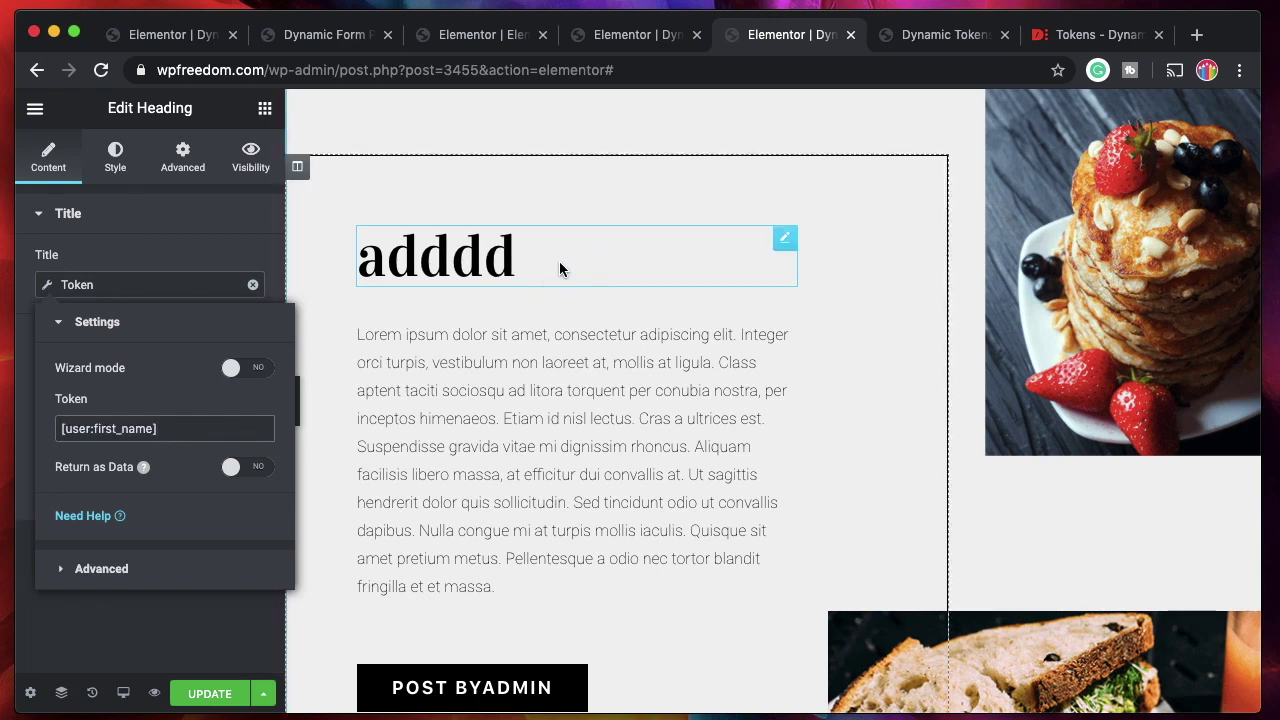
triple_click(179, 428)
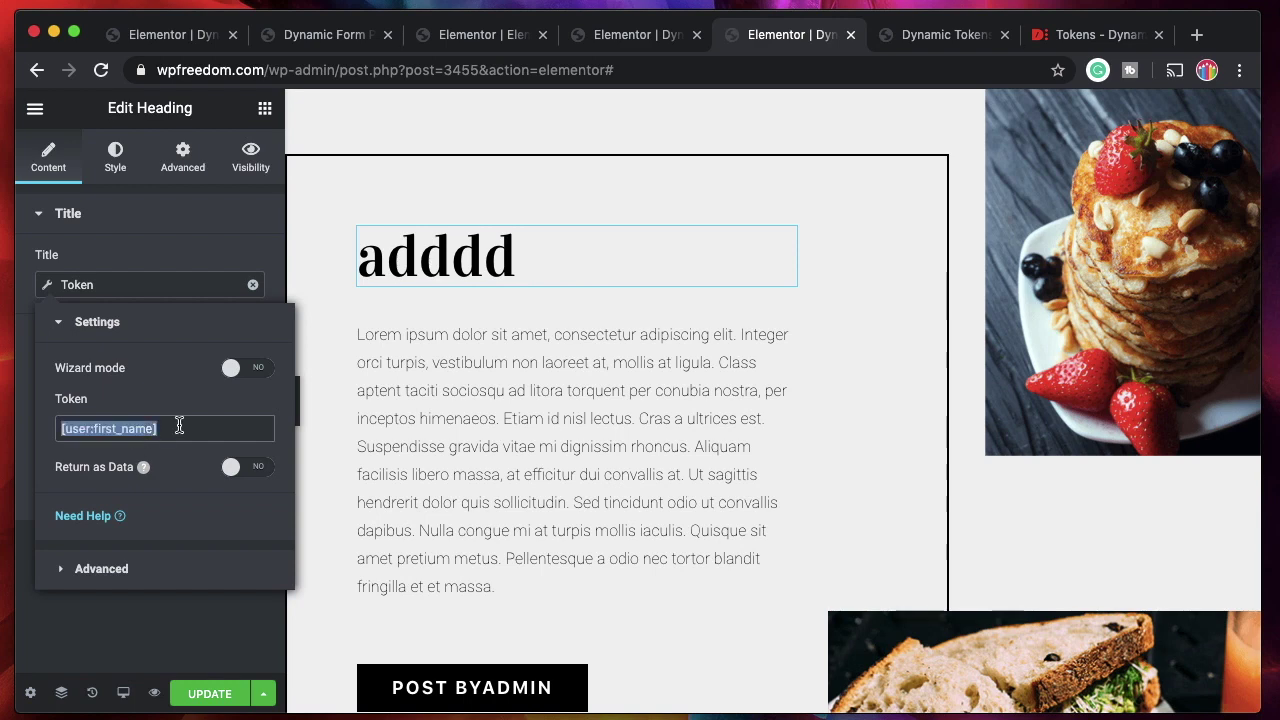
click(106, 430)
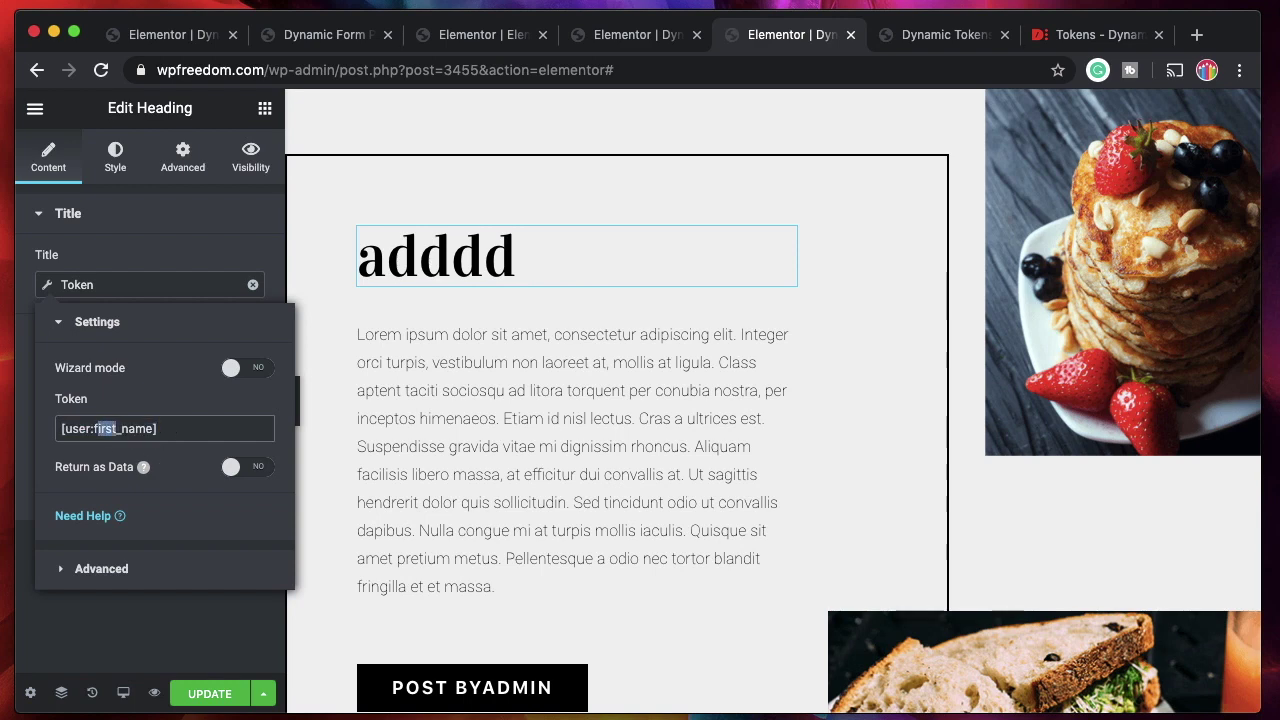
text(last)
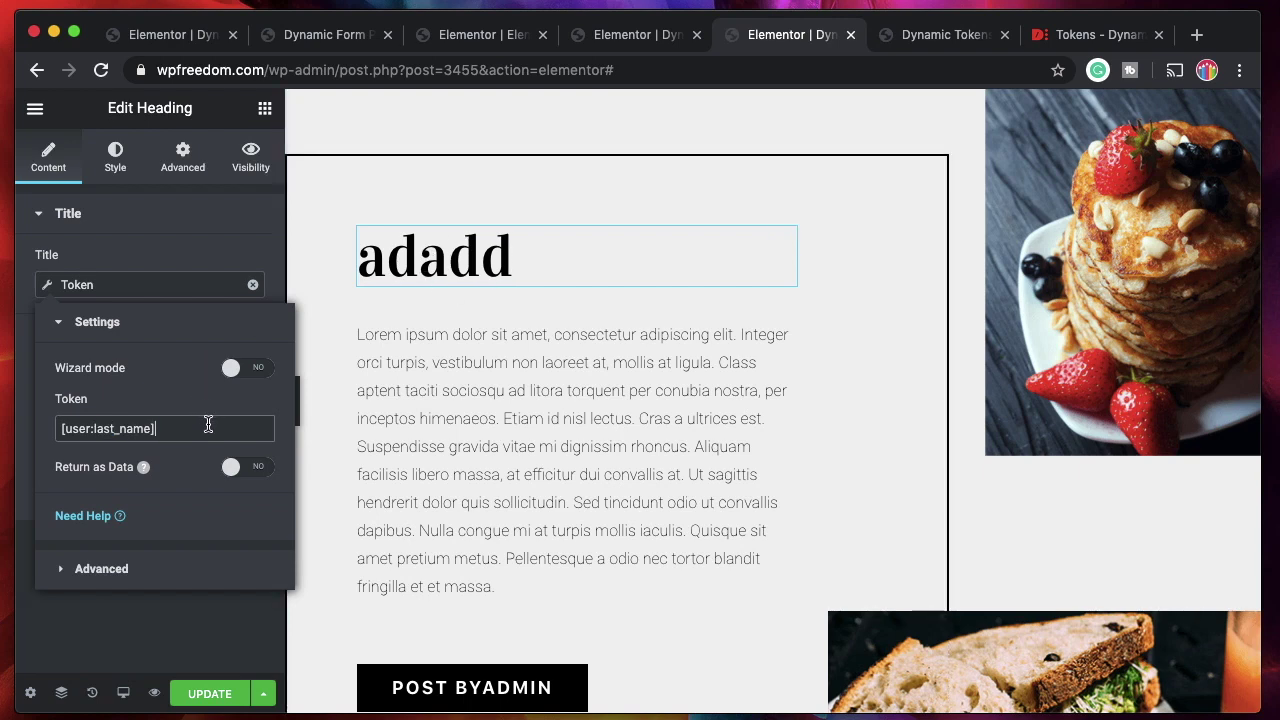
drag(152, 430, 95, 430)
text(emai)
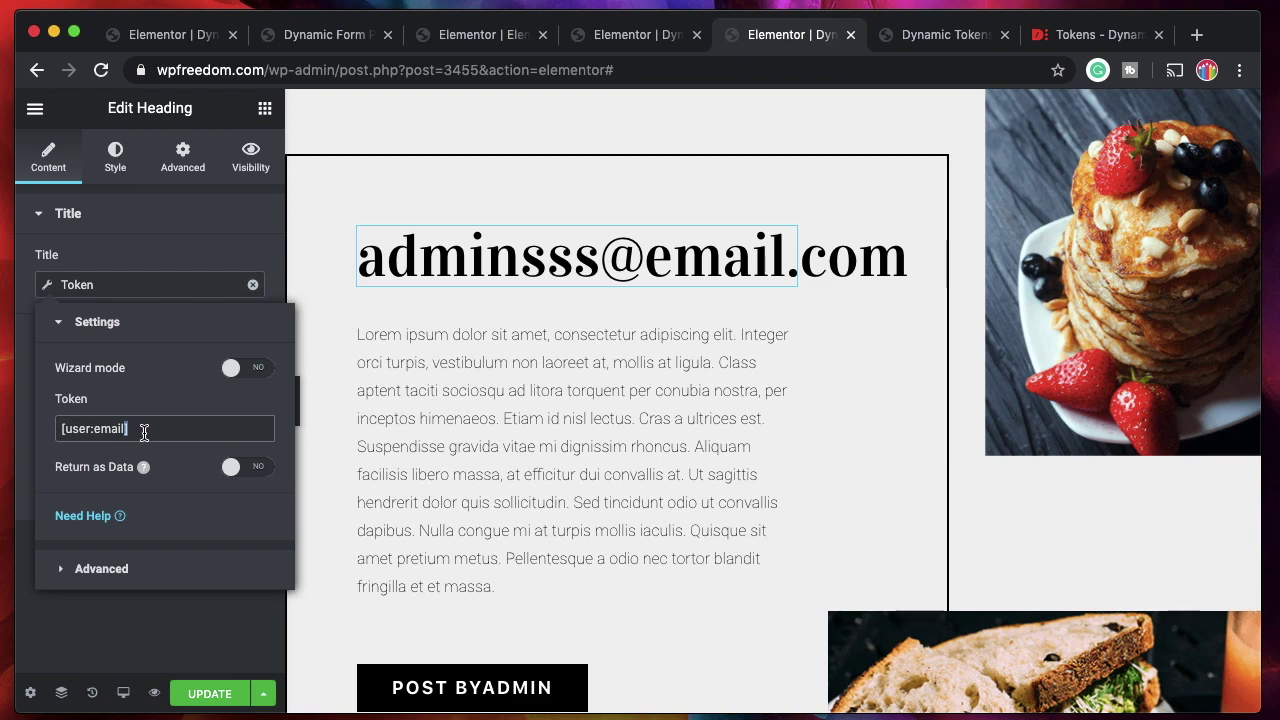
click(240, 367)
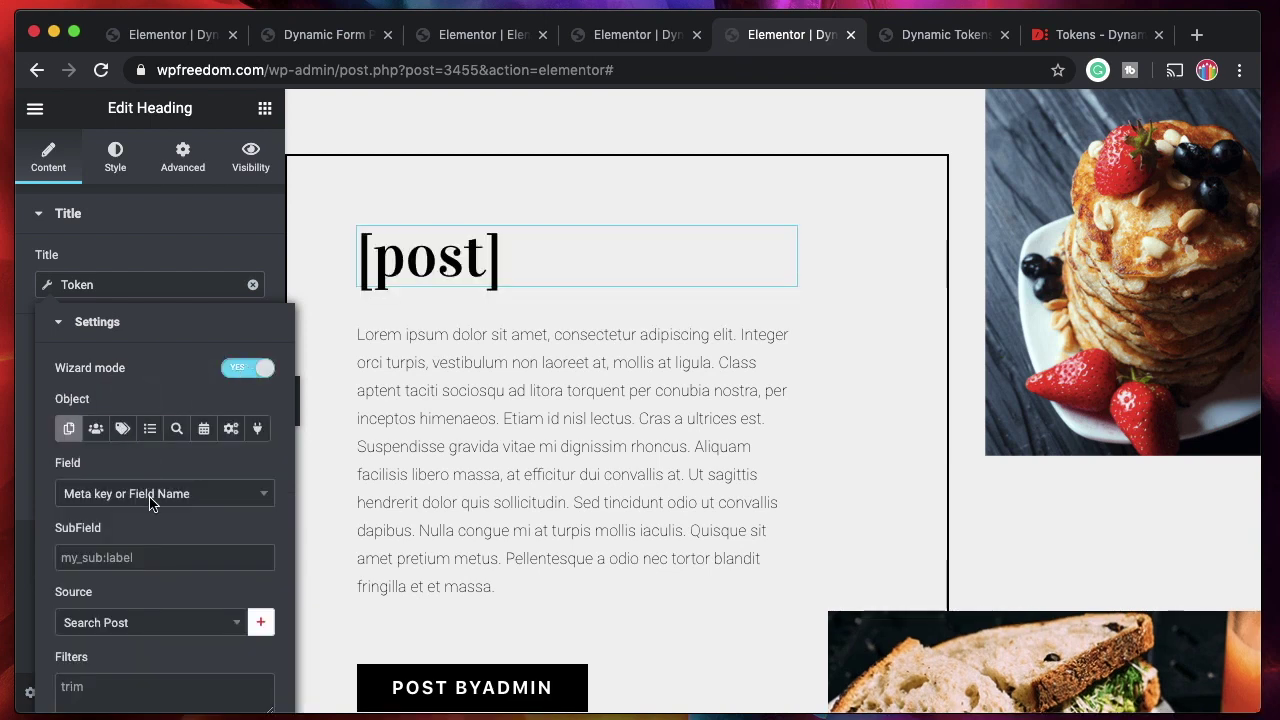
Browse the wizard's source and object options, consulting the Tokens documentation.
click(184, 629)
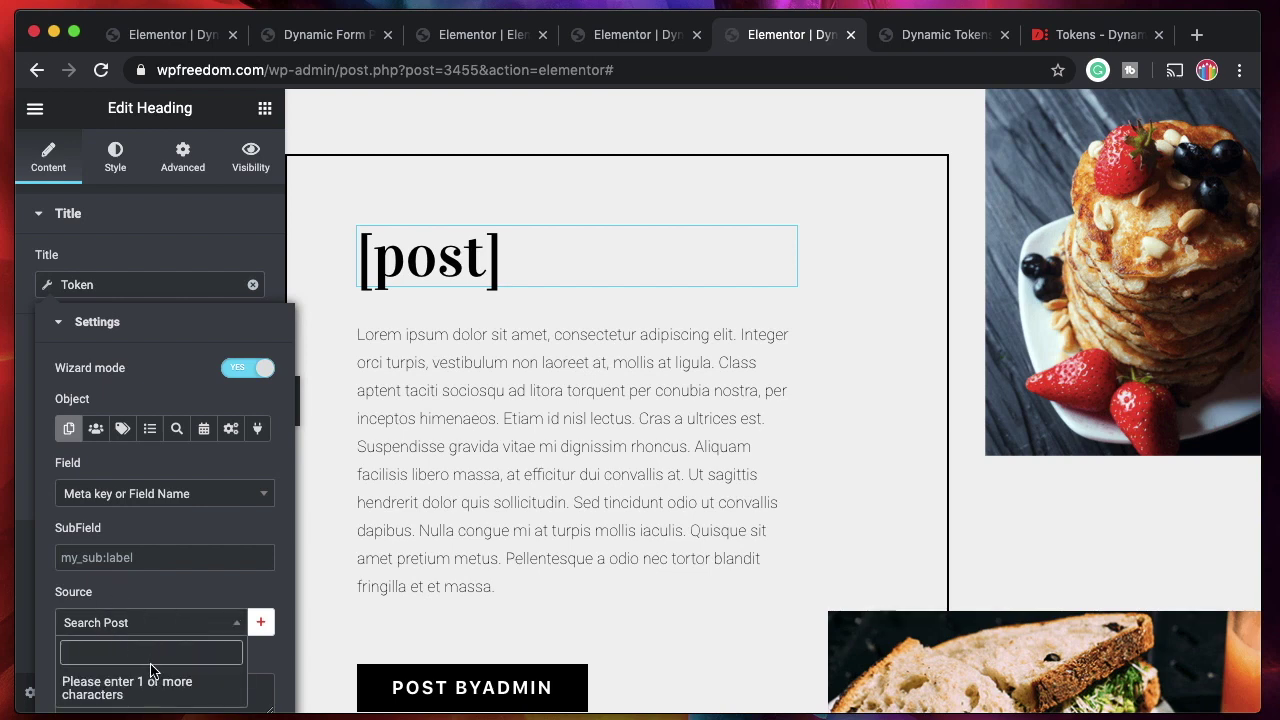
click(160, 622)
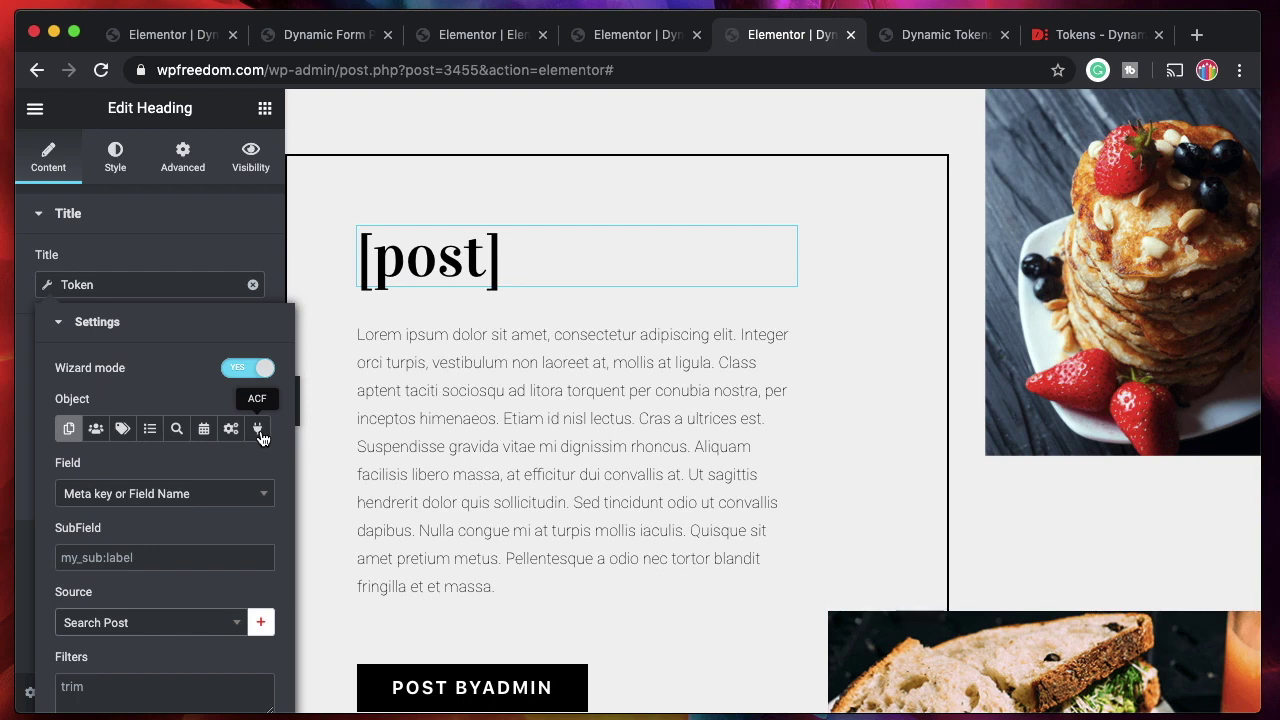
click(178, 429)
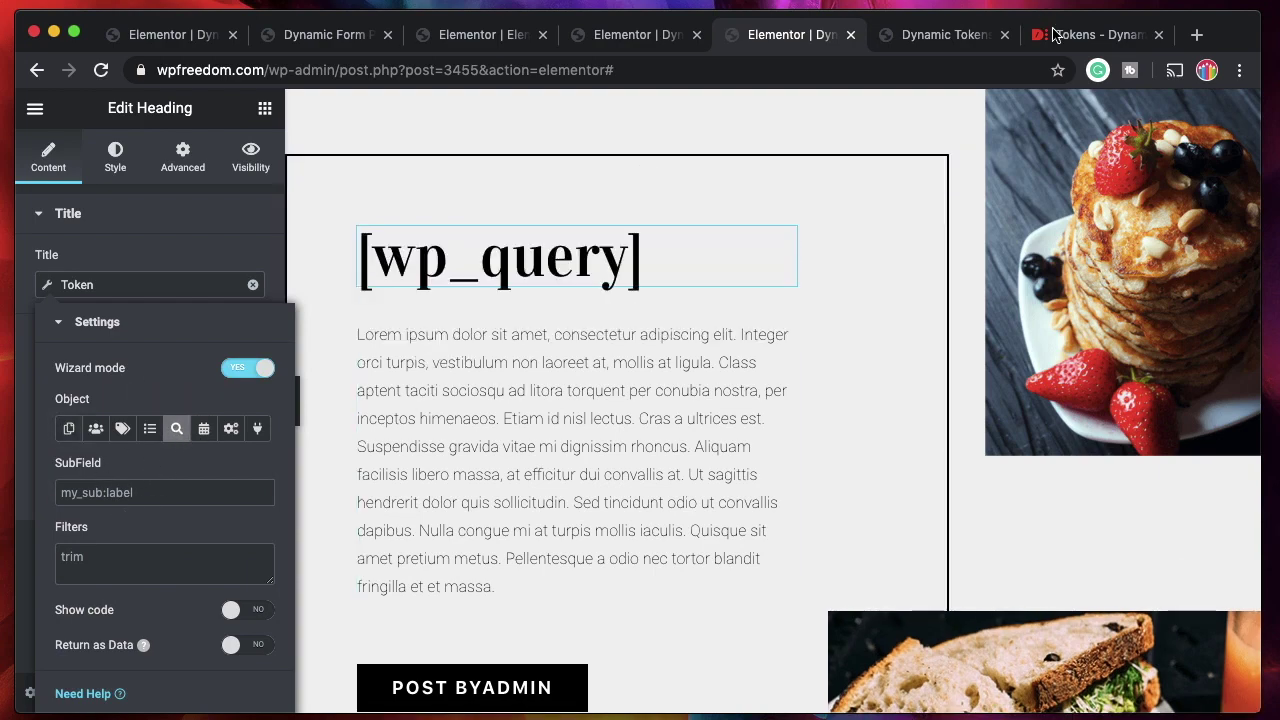
click(1095, 34)
scroll(570, 400, down, 10)
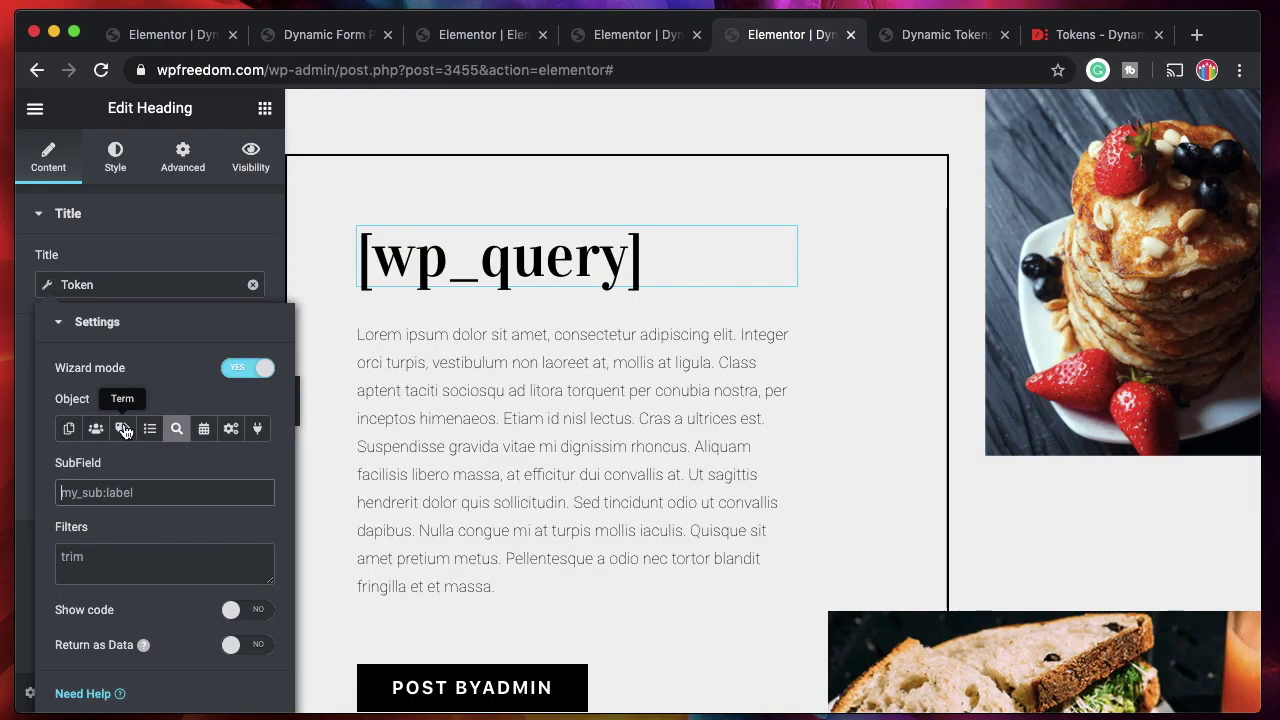
click(69, 428)
Use the Post object's ID field to render 3455, then turn Wizard off and remove the token tag.
click(160, 493)
text(id)
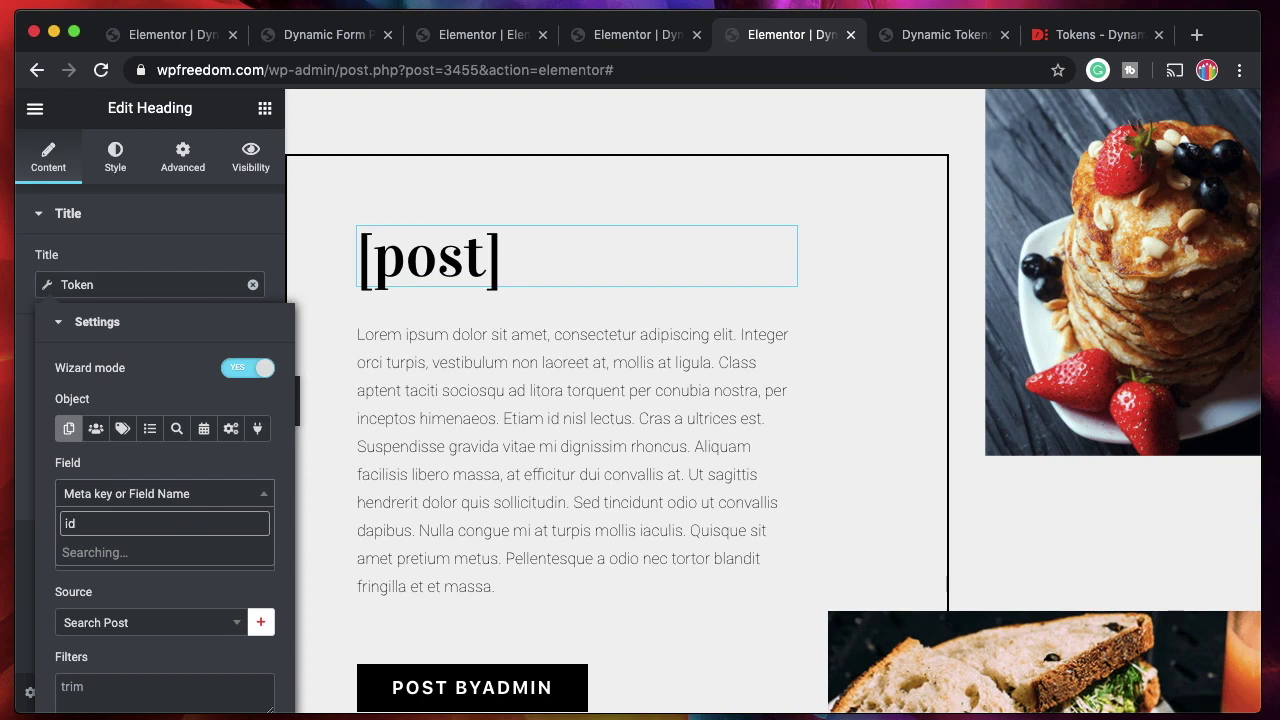
scroll(160, 420, down, 5)
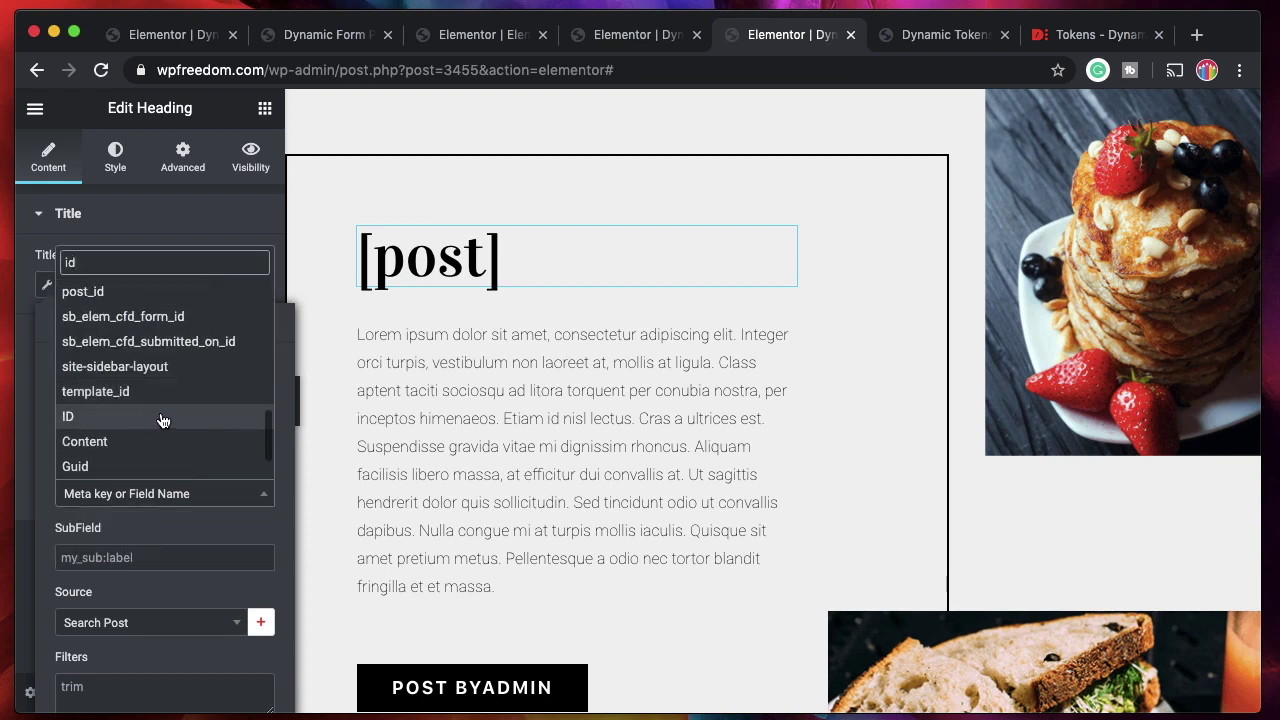
click(165, 418)
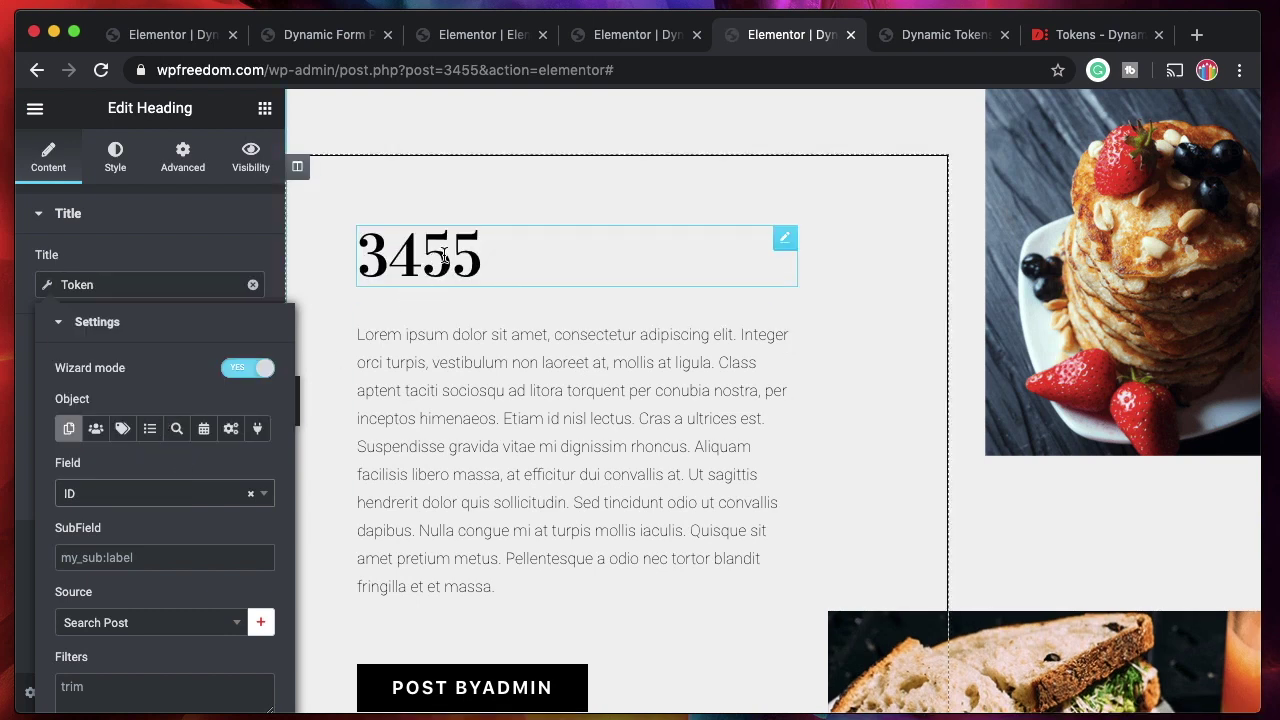
double_click(445, 255)
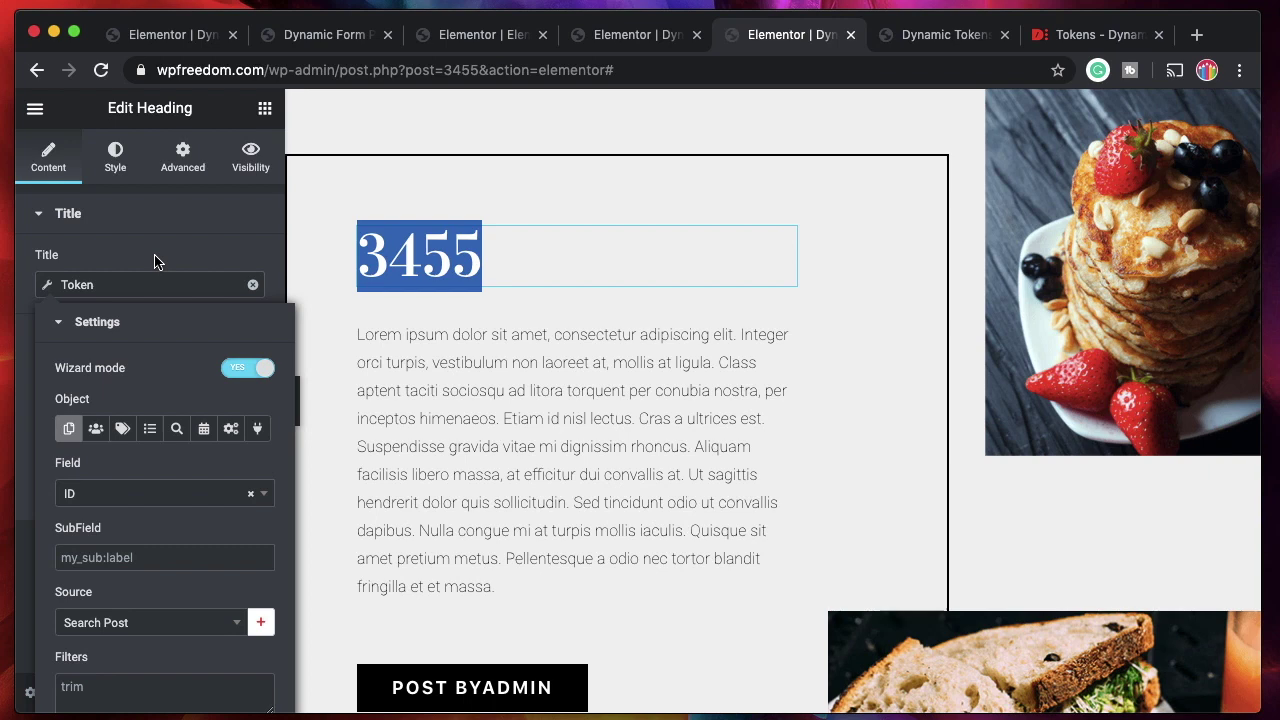
click(250, 368)
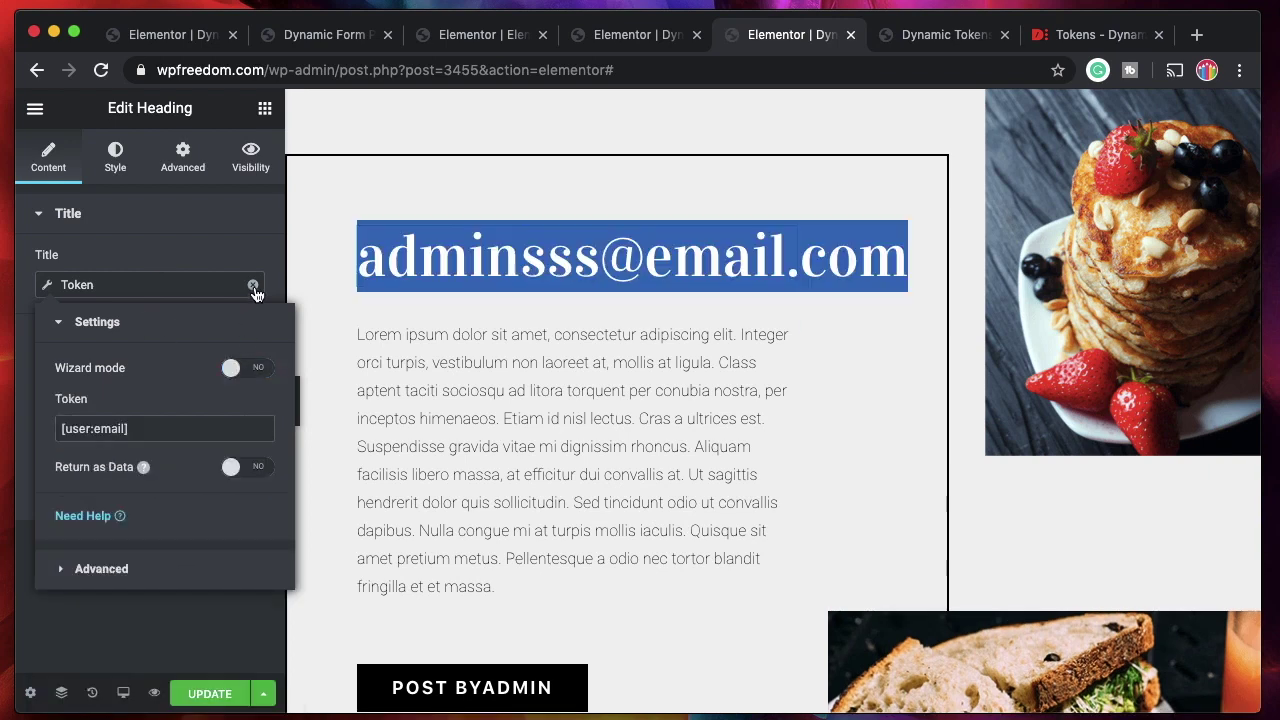
click(253, 286)
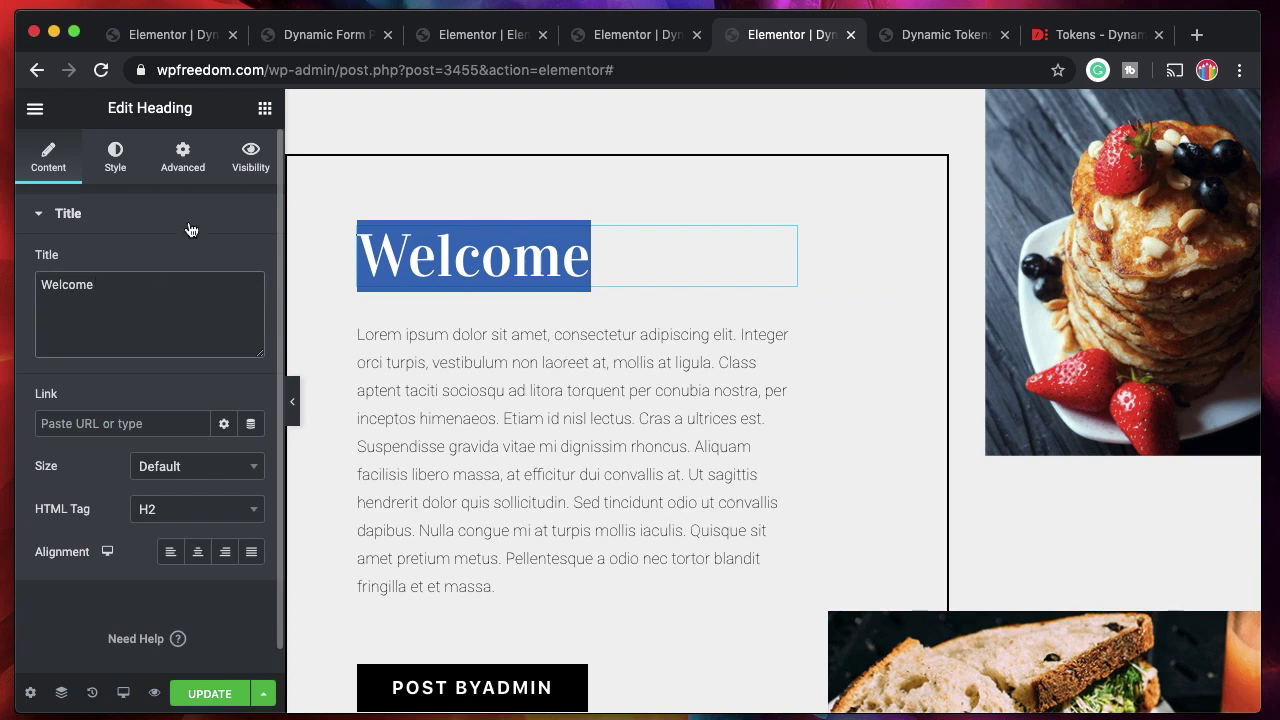
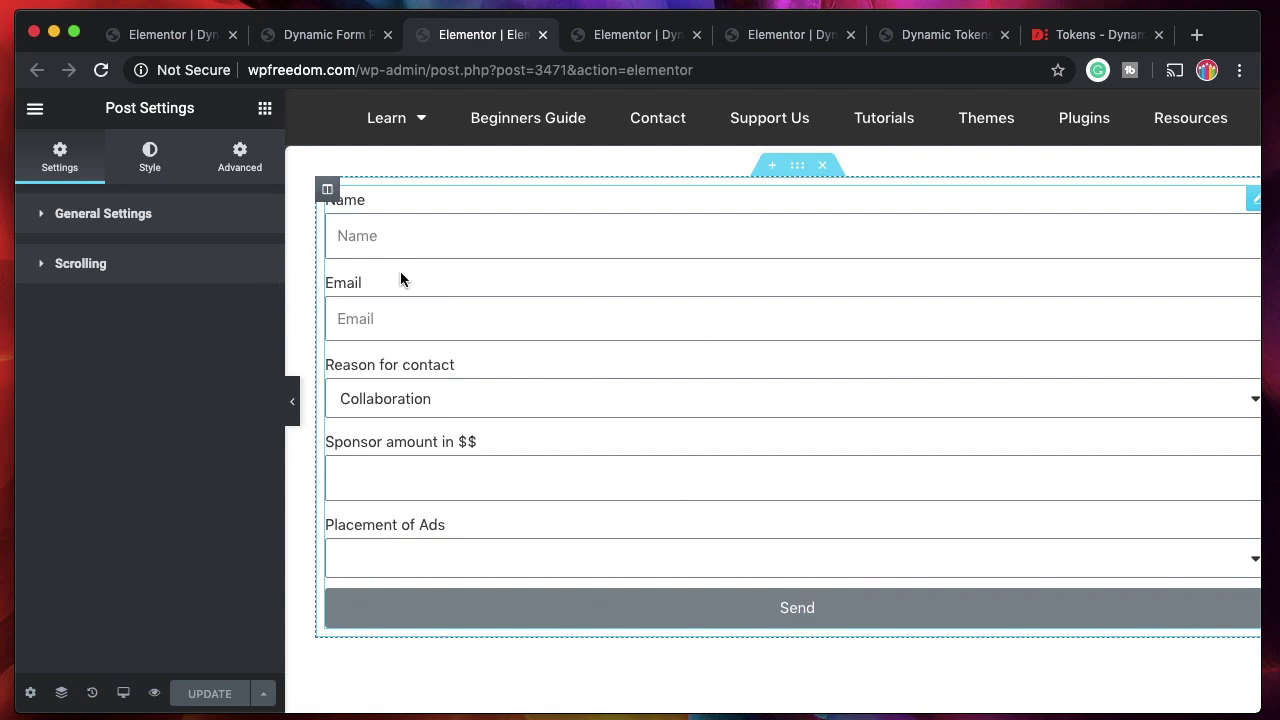
Read the complete examples in the Tokens docs, then return to the PDF form's editor.
click(584, 358)
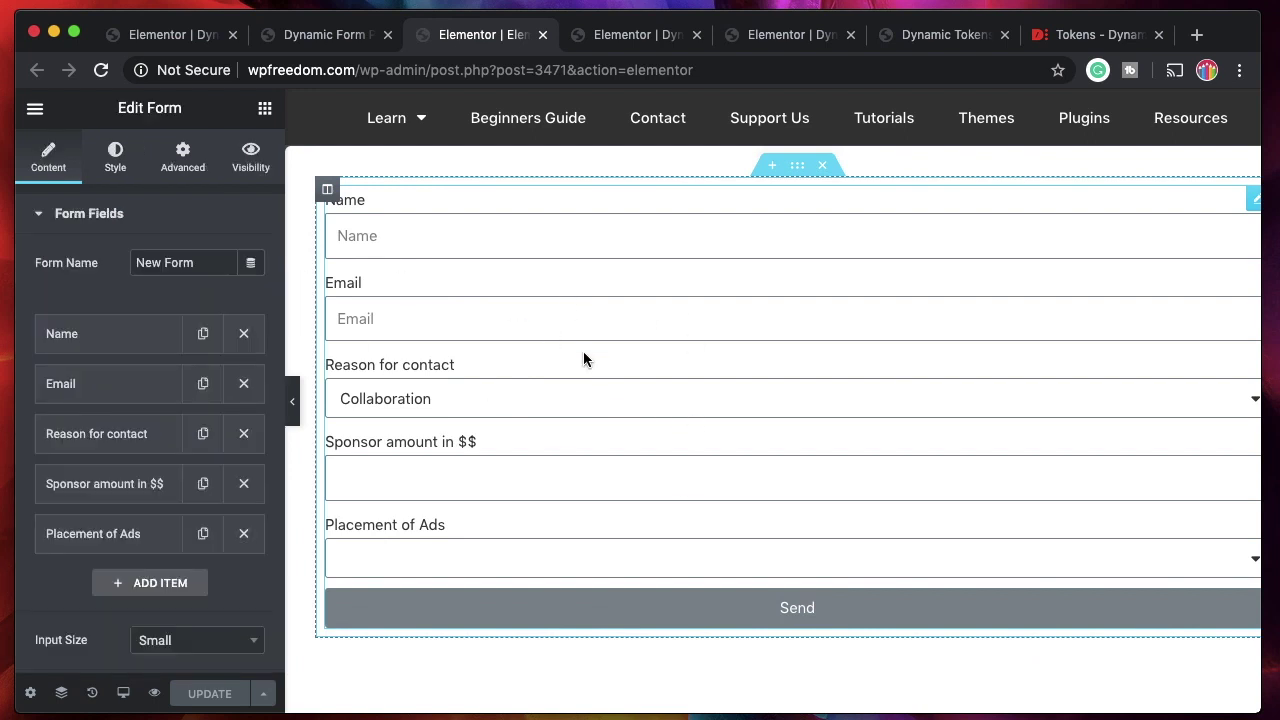
click(1080, 44)
scroll(814, 377, down, 5)
scroll(814, 377, down, 3)
scroll(814, 377, up, 15)
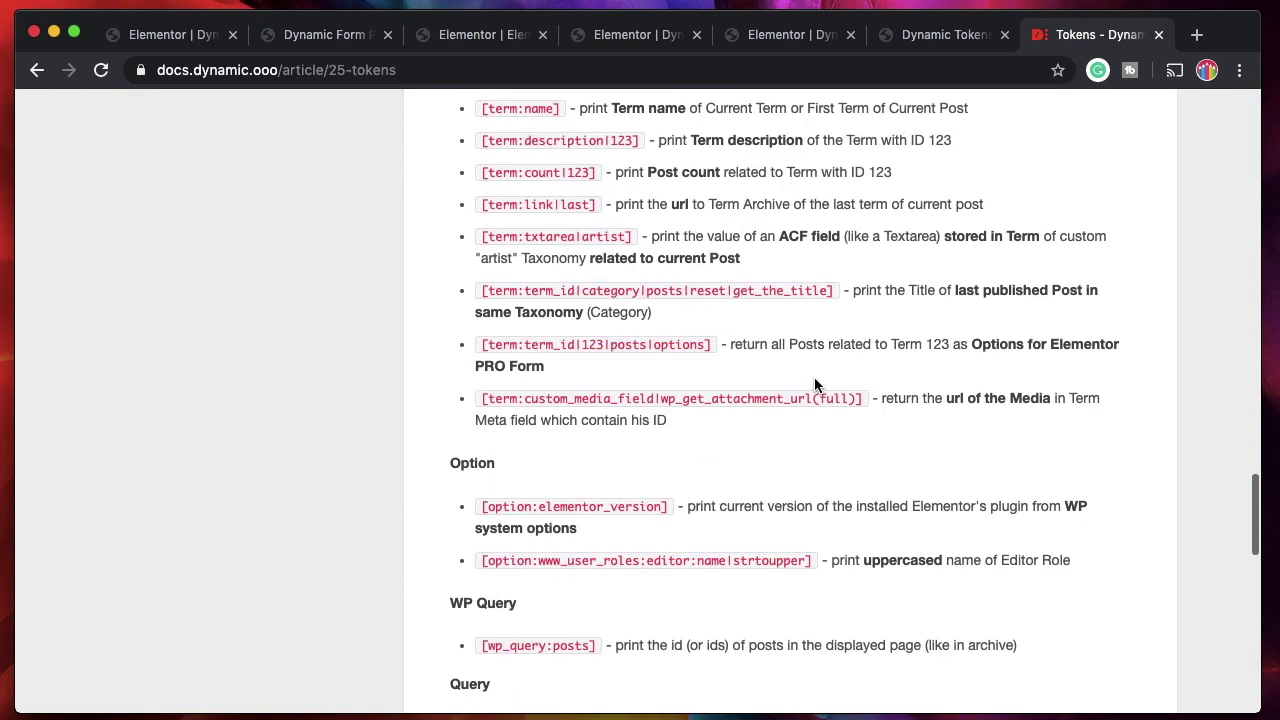
scroll(814, 378, up, 7)
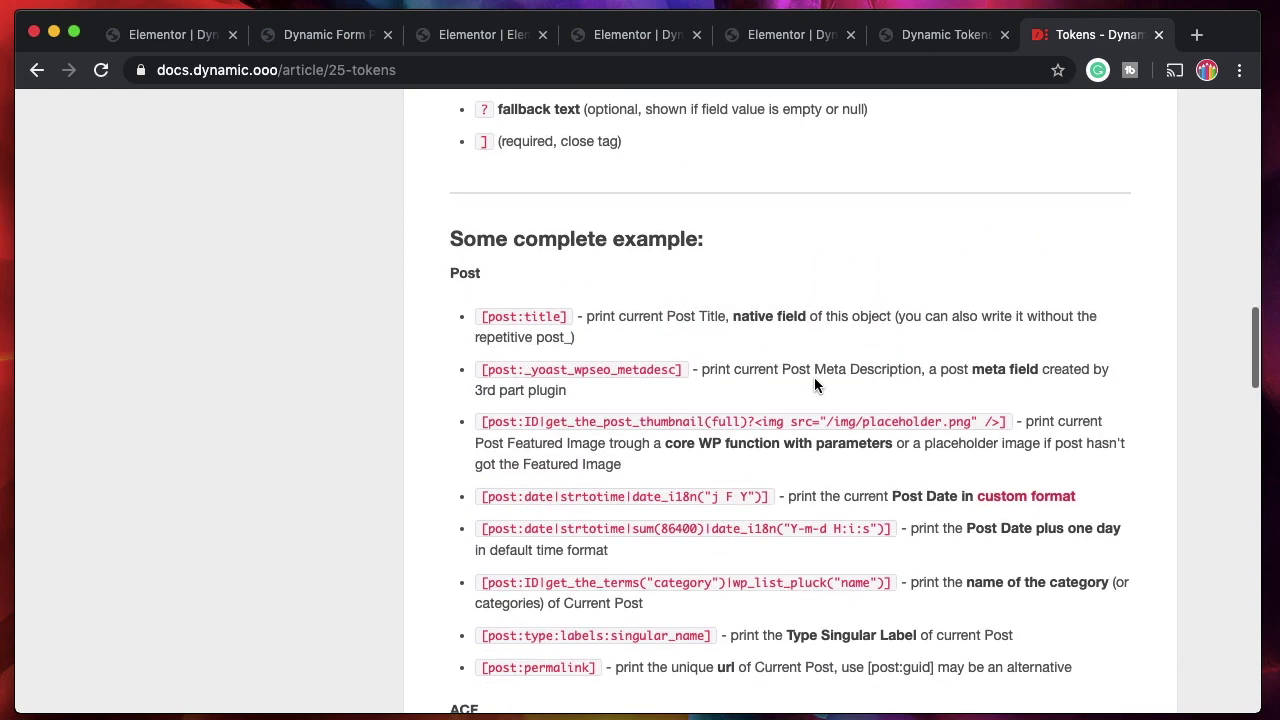
scroll(814, 378, up, 1)
scroll(814, 385, up, 2)
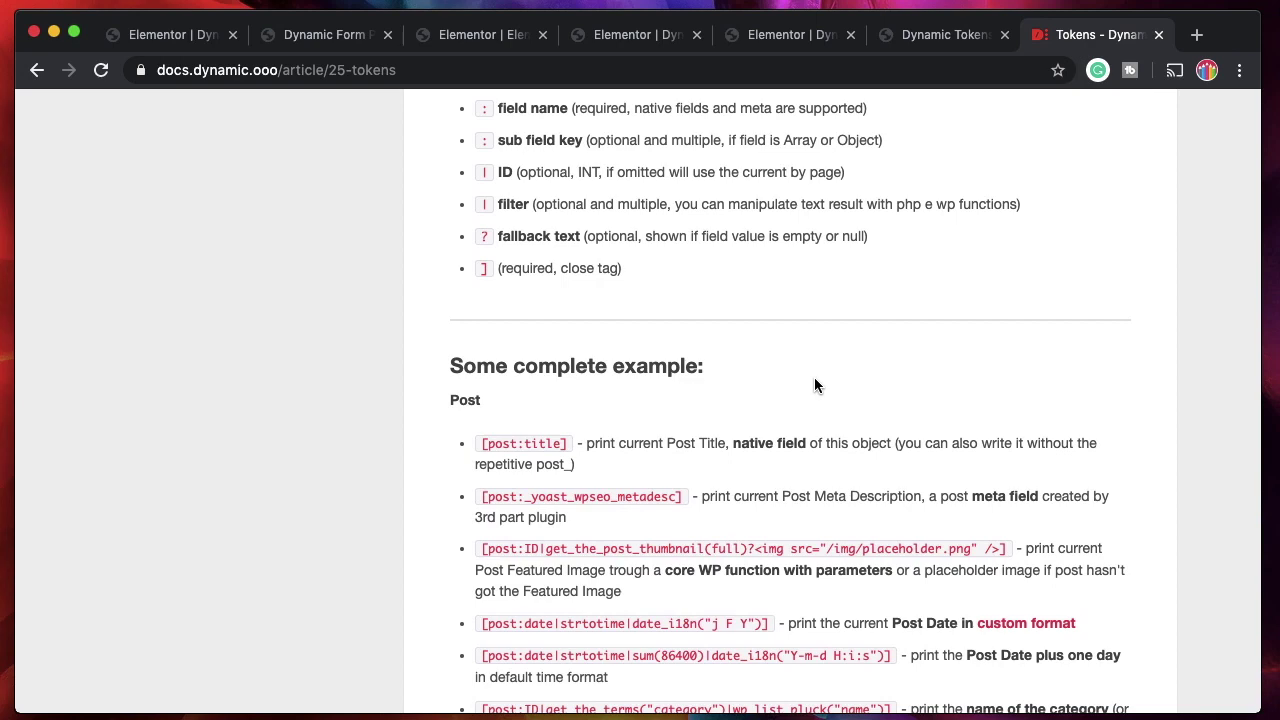
click(330, 36)
click(174, 38)
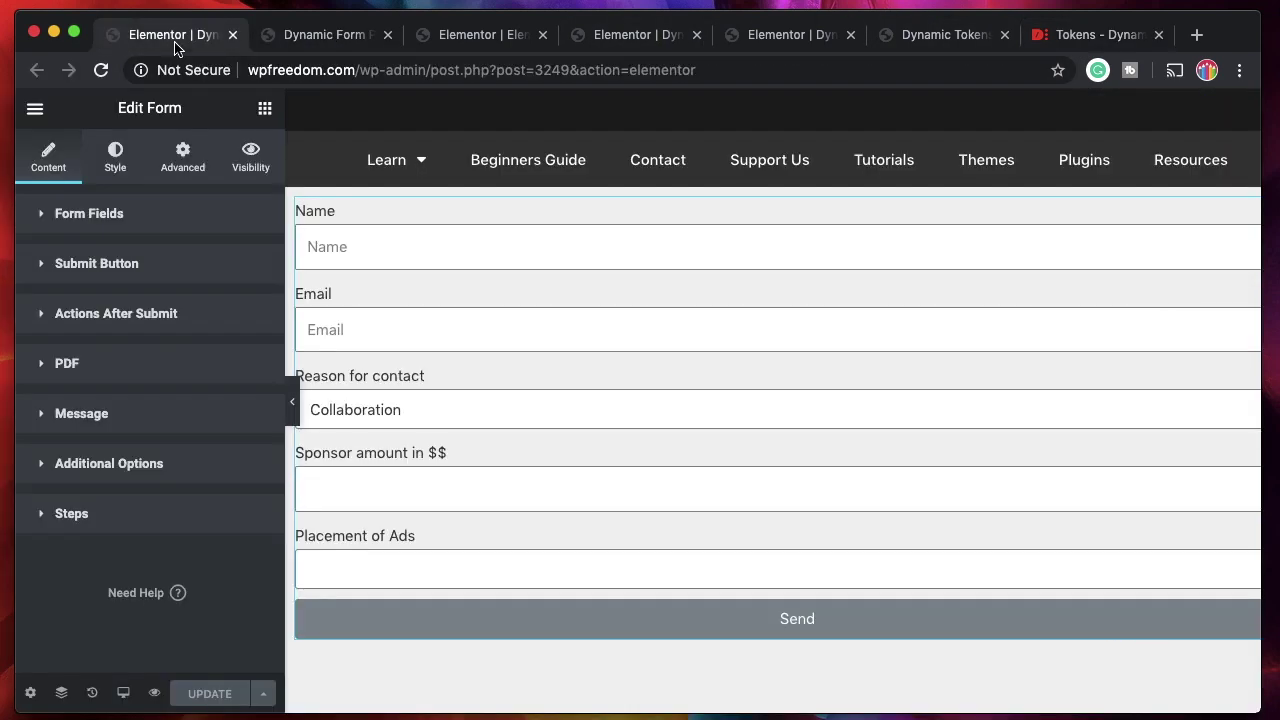
Add an Email action to the form's Actions After Submit alongside PDF and Message.
click(134, 317)
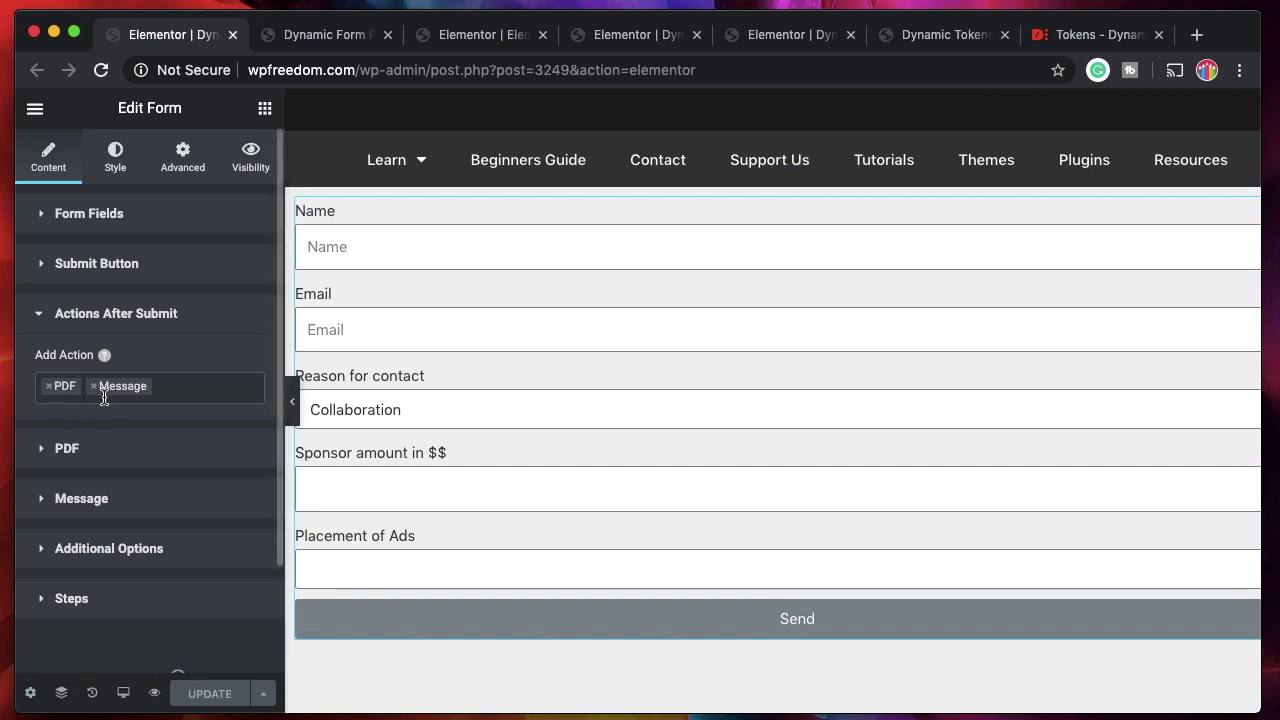
click(197, 394)
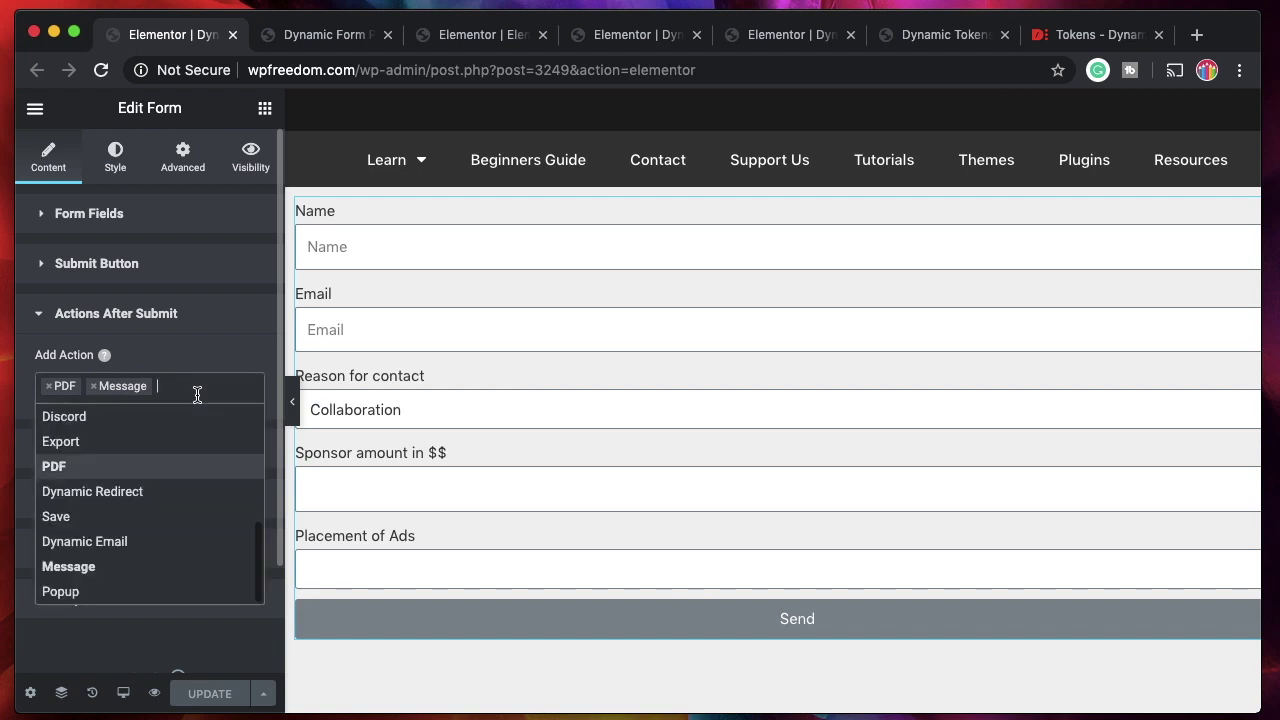
scroll(134, 486, up, 5)
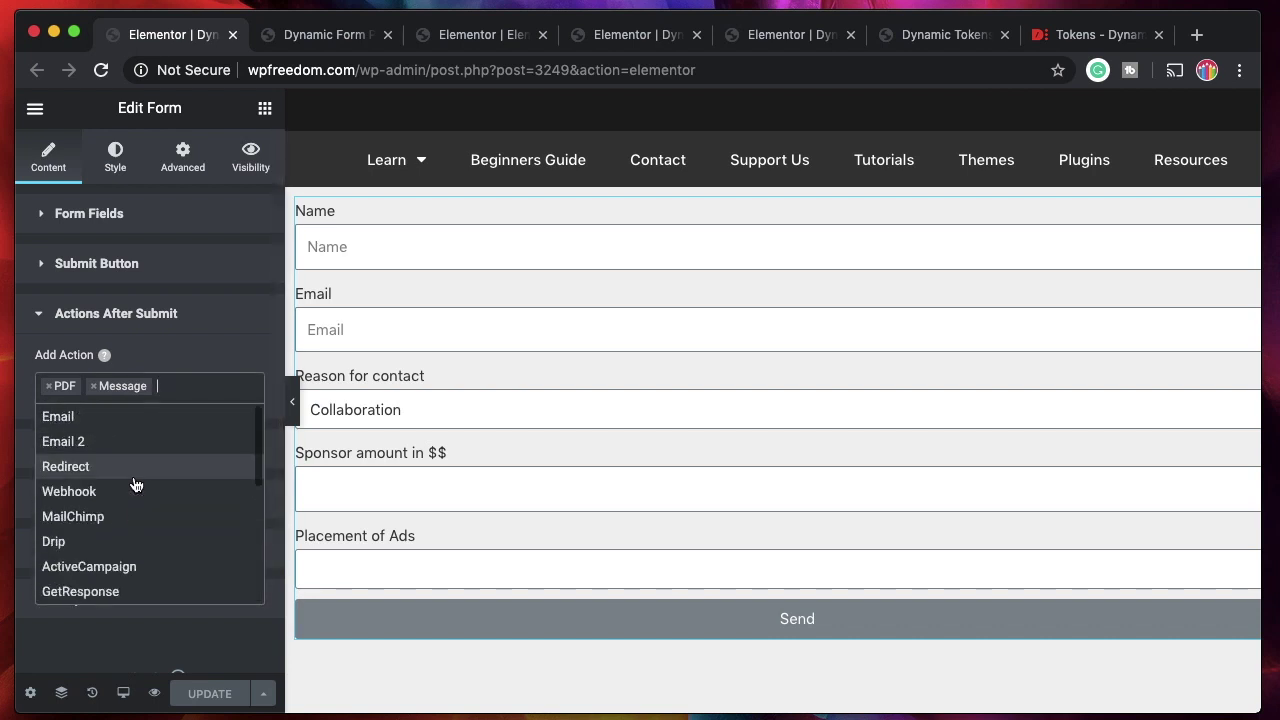
click(101, 424)
Open the Email action settings and select the [form:PDF] token in its message.
click(100, 448)
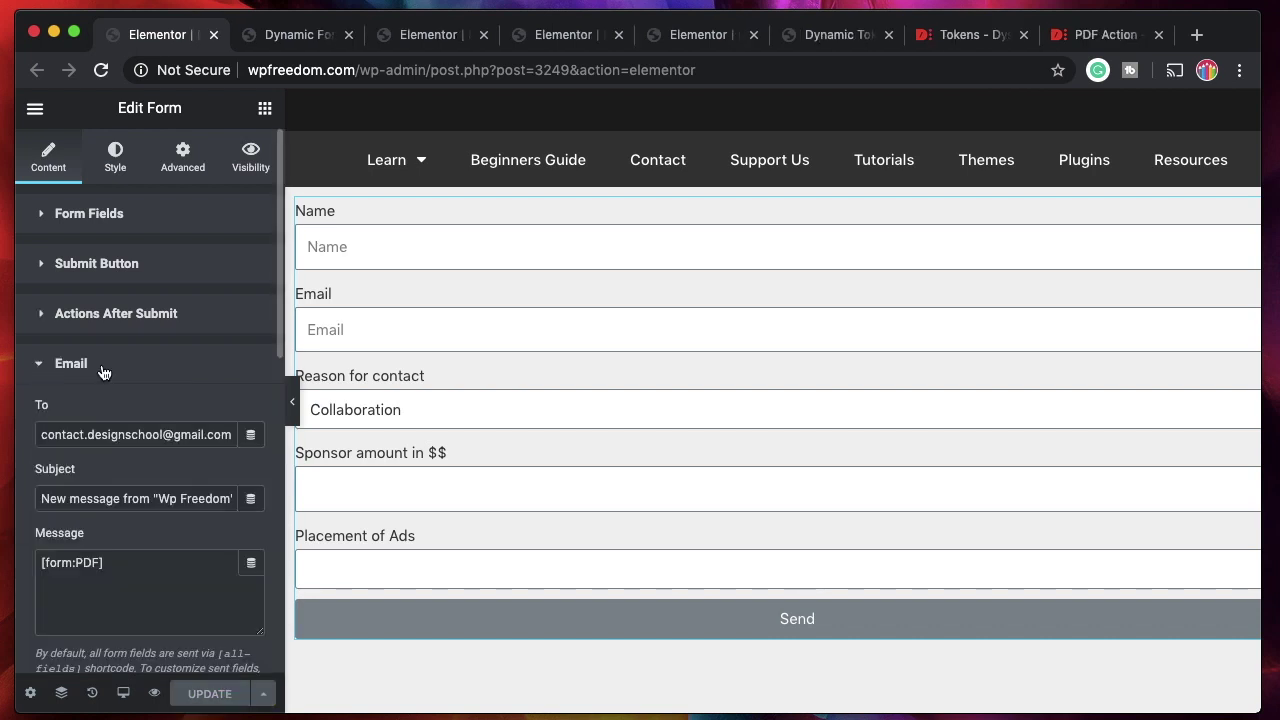
scroll(128, 464, down, 3)
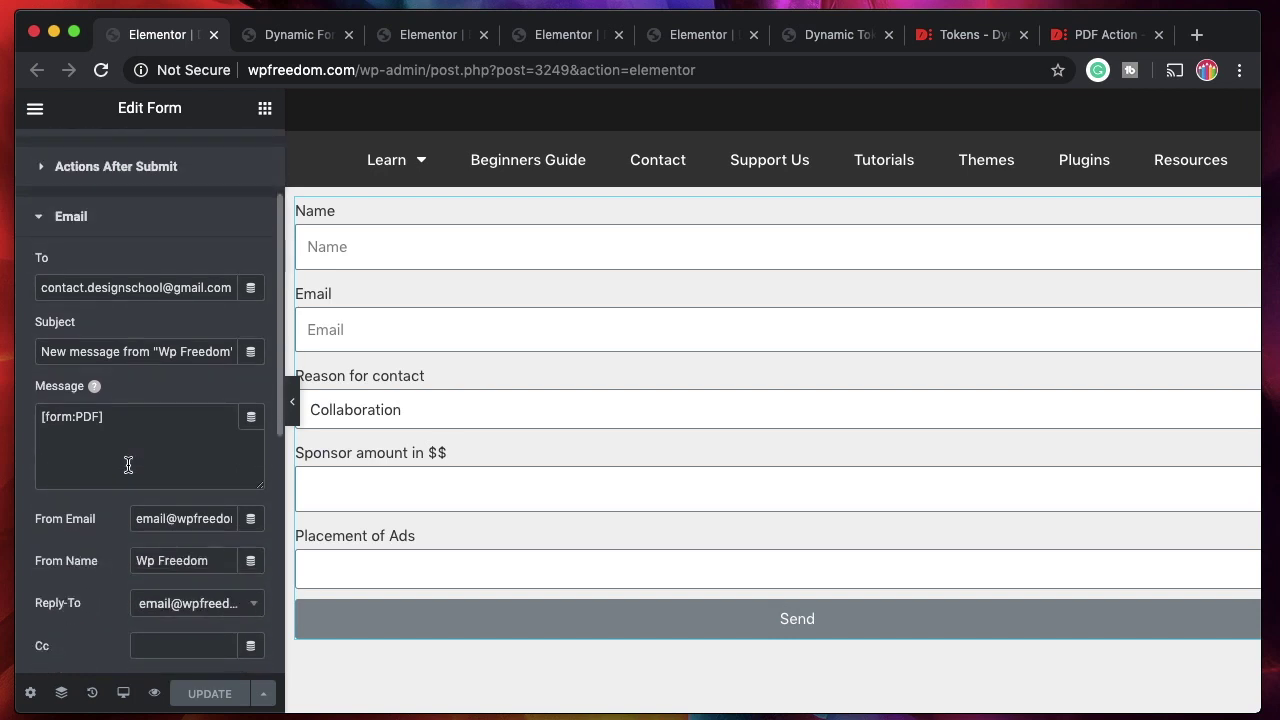
triple_click(122, 415)
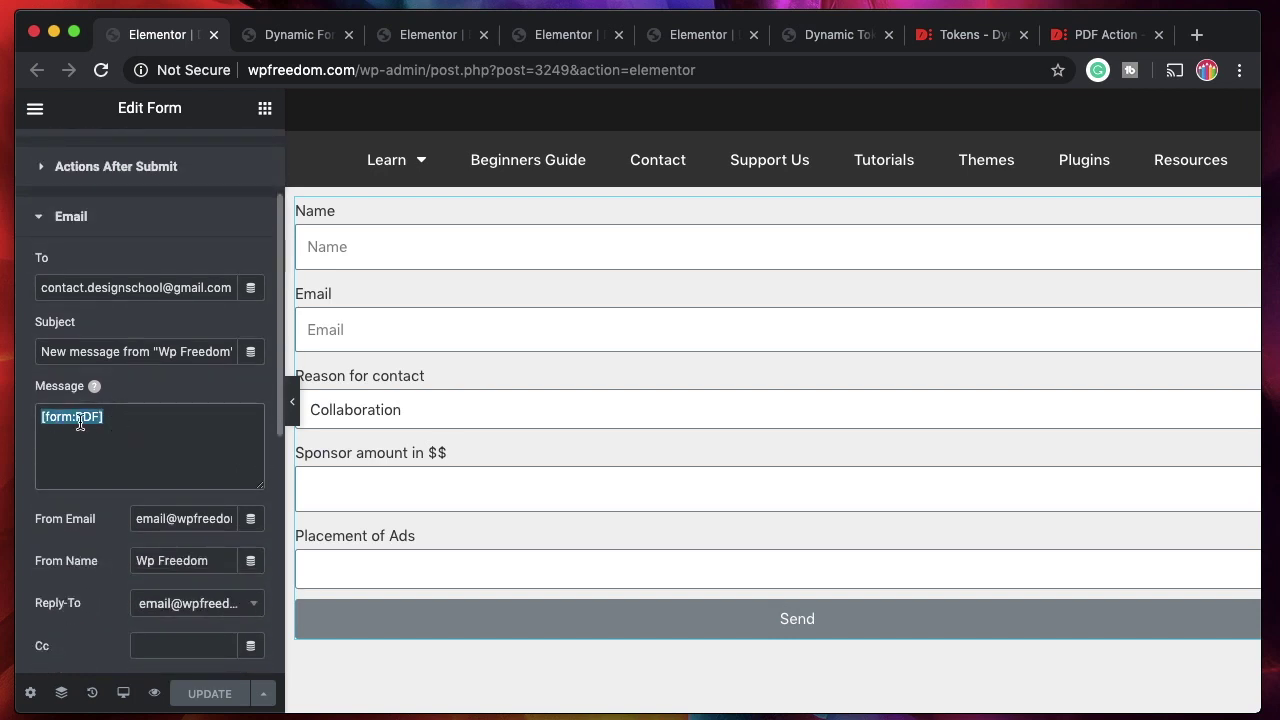
triple_click(124, 415)
click(1122, 42)
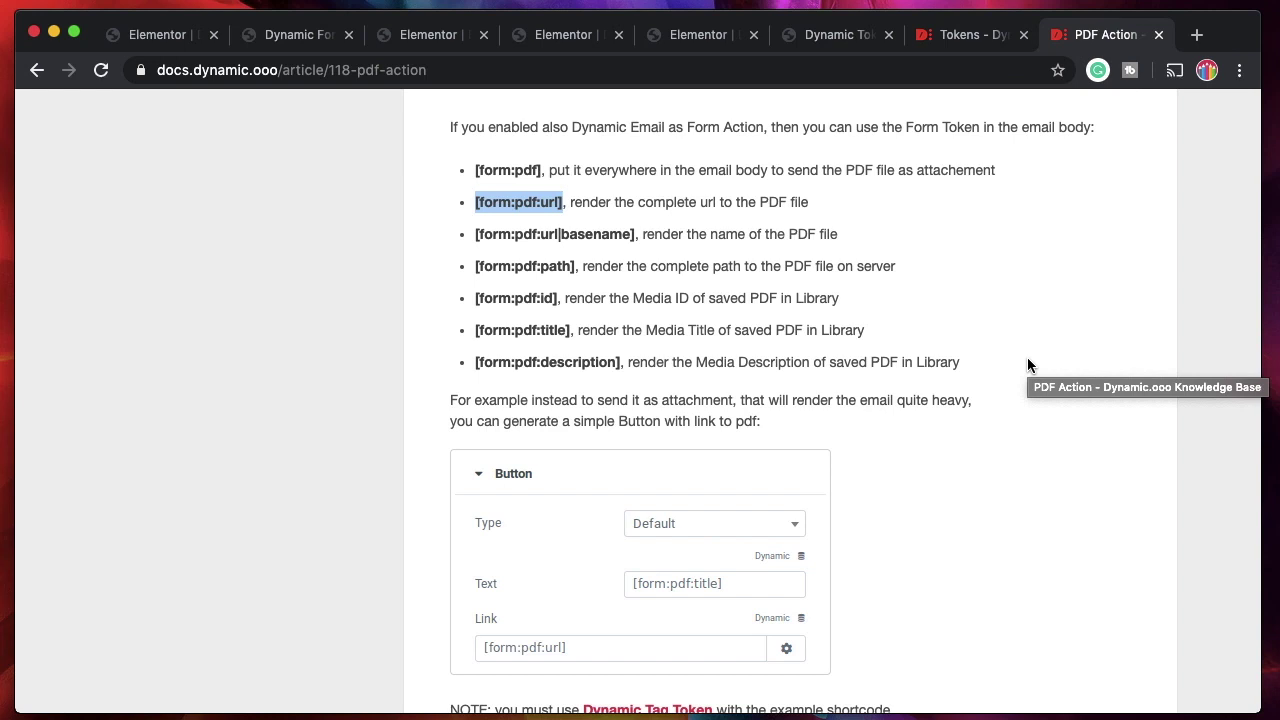
Check the [form:pdf] token in the PDF Action documentation's token list.
double_click(530, 170)
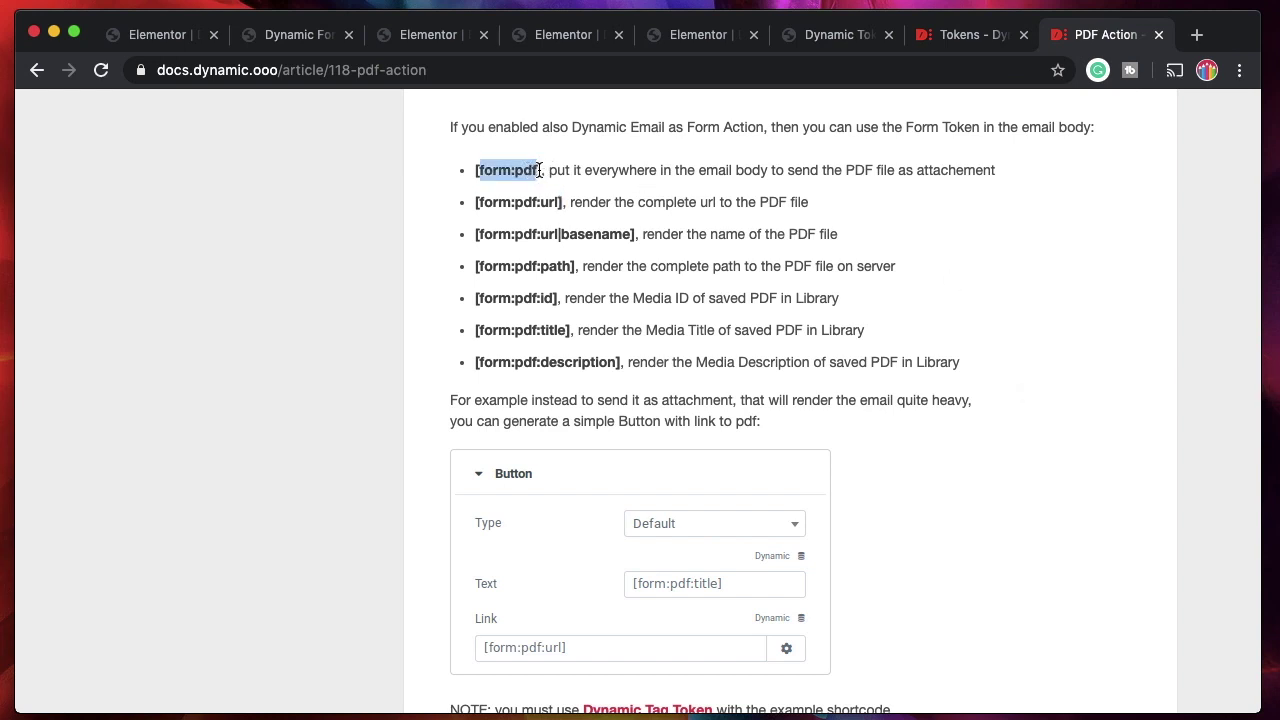
click(539, 170)
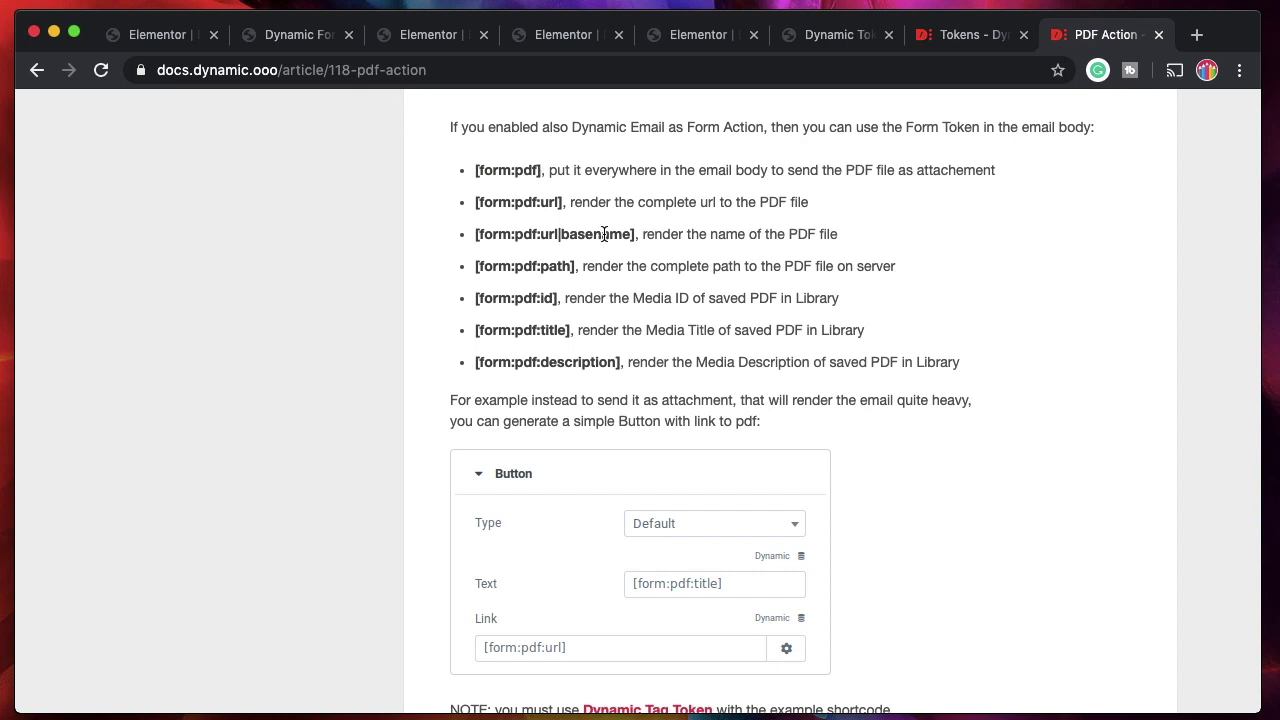
Check the success message shown on the PDF form's preview page.
click(160, 36)
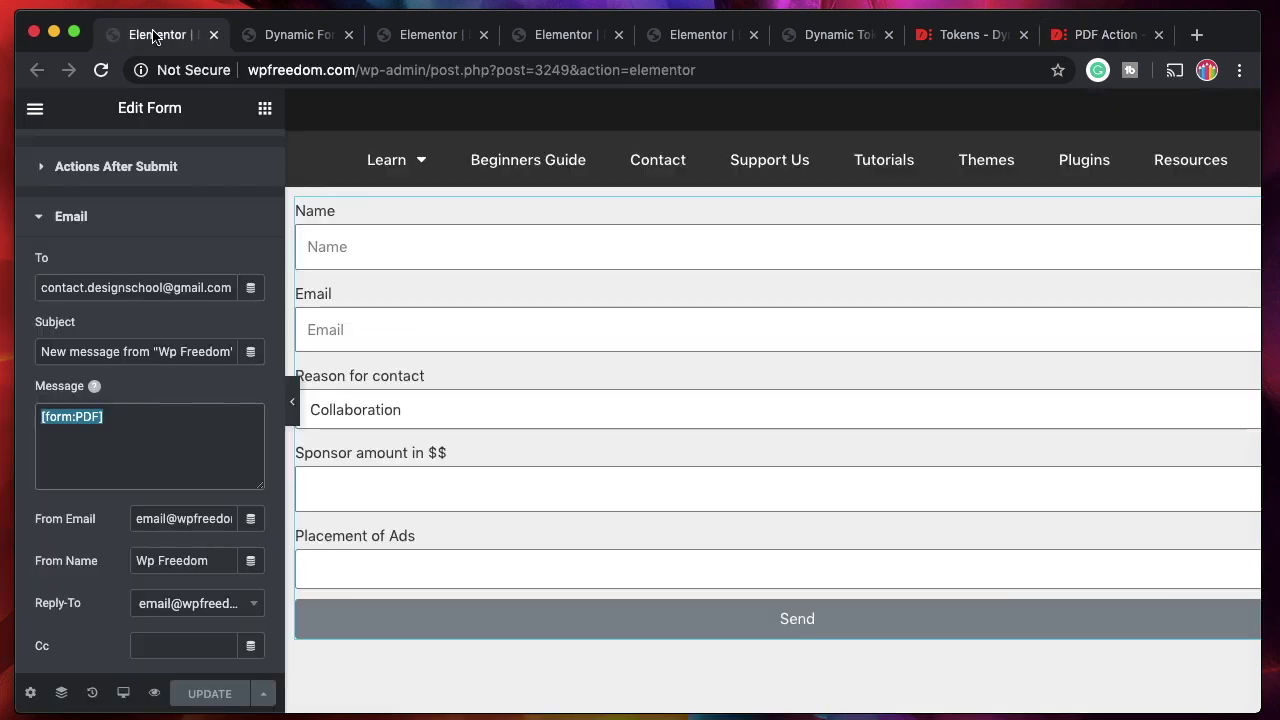
scroll(181, 275, up, 3)
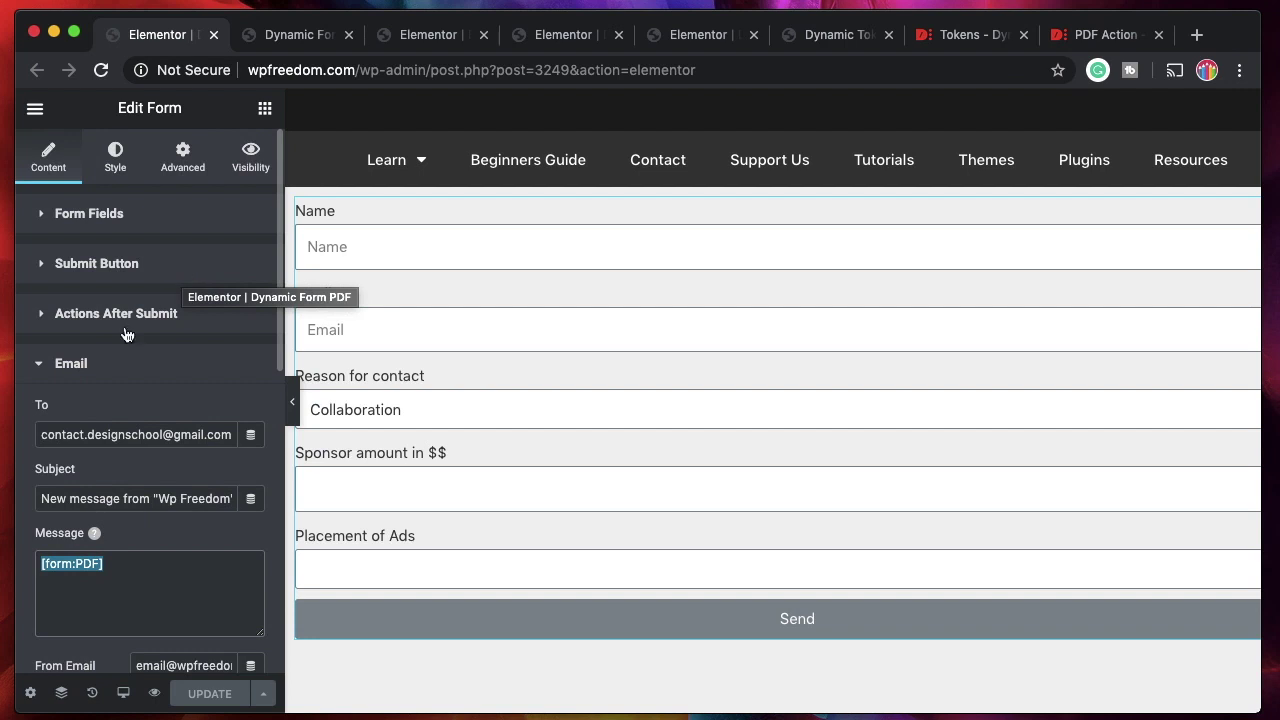
scroll(123, 334, down, 10)
click(303, 40)
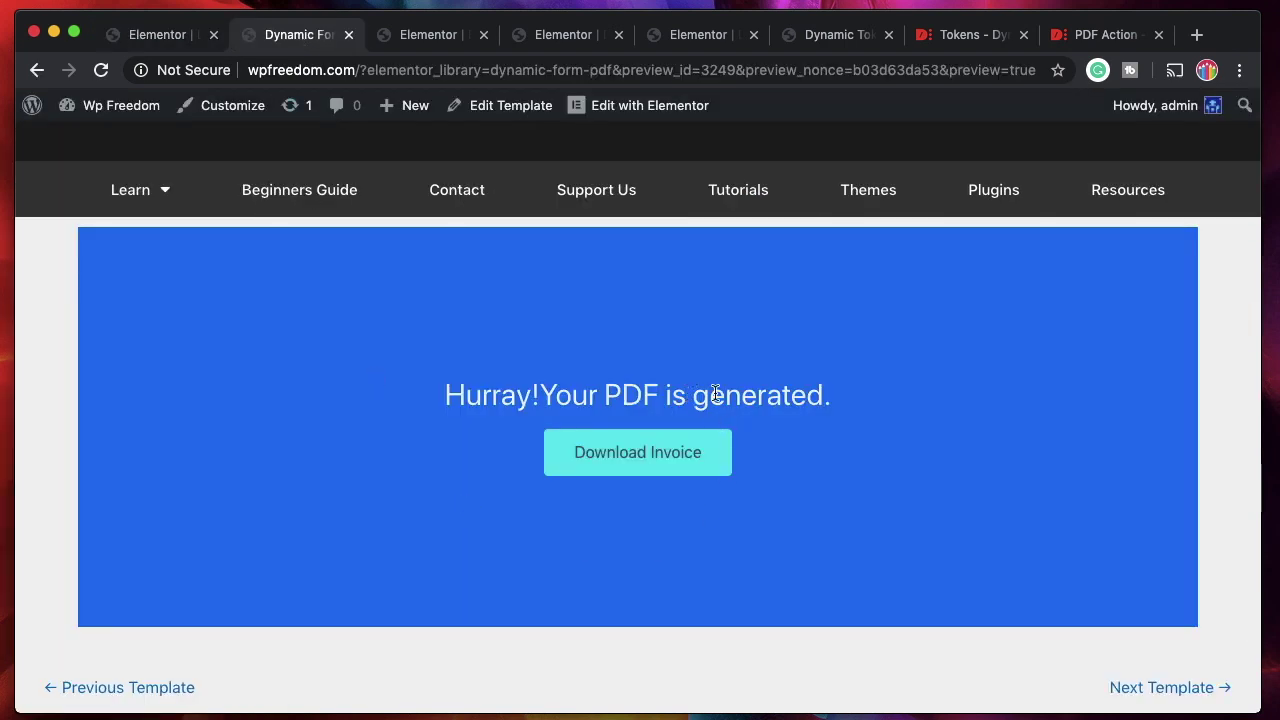
double_click(754, 393)
click(754, 393)
triple_click(720, 393)
triple_click(645, 393)
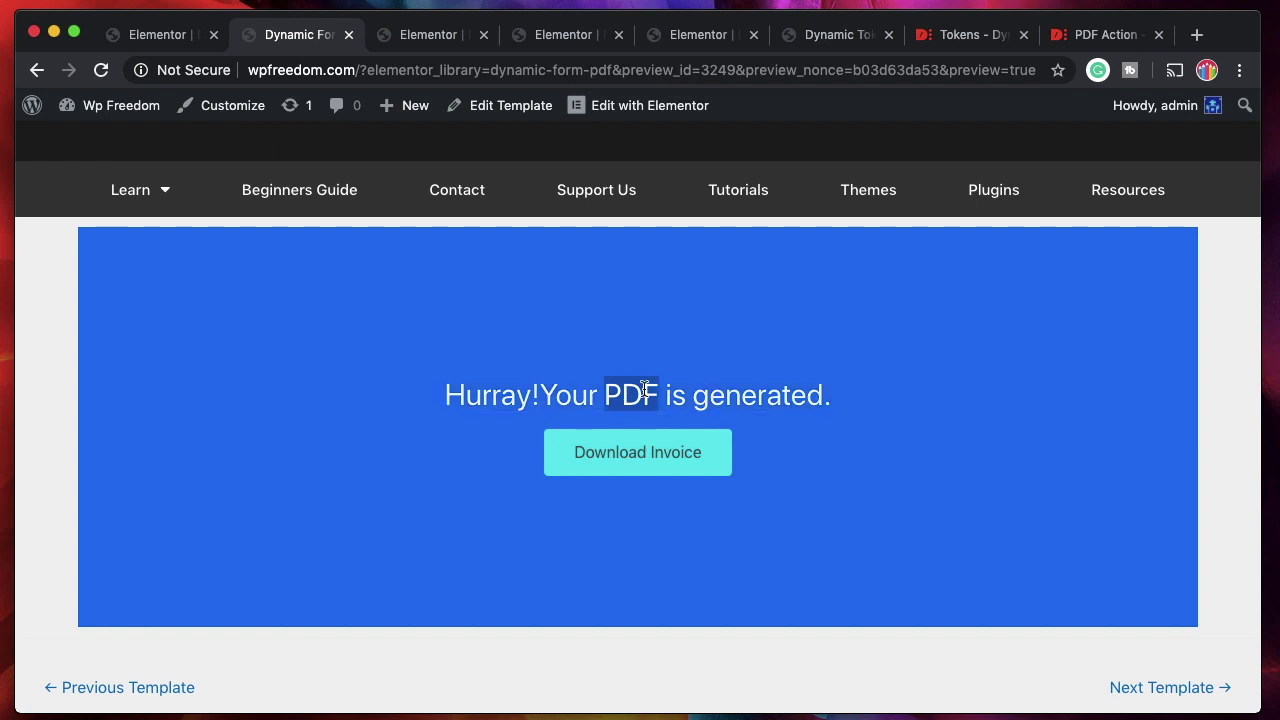
triple_click(782, 394)
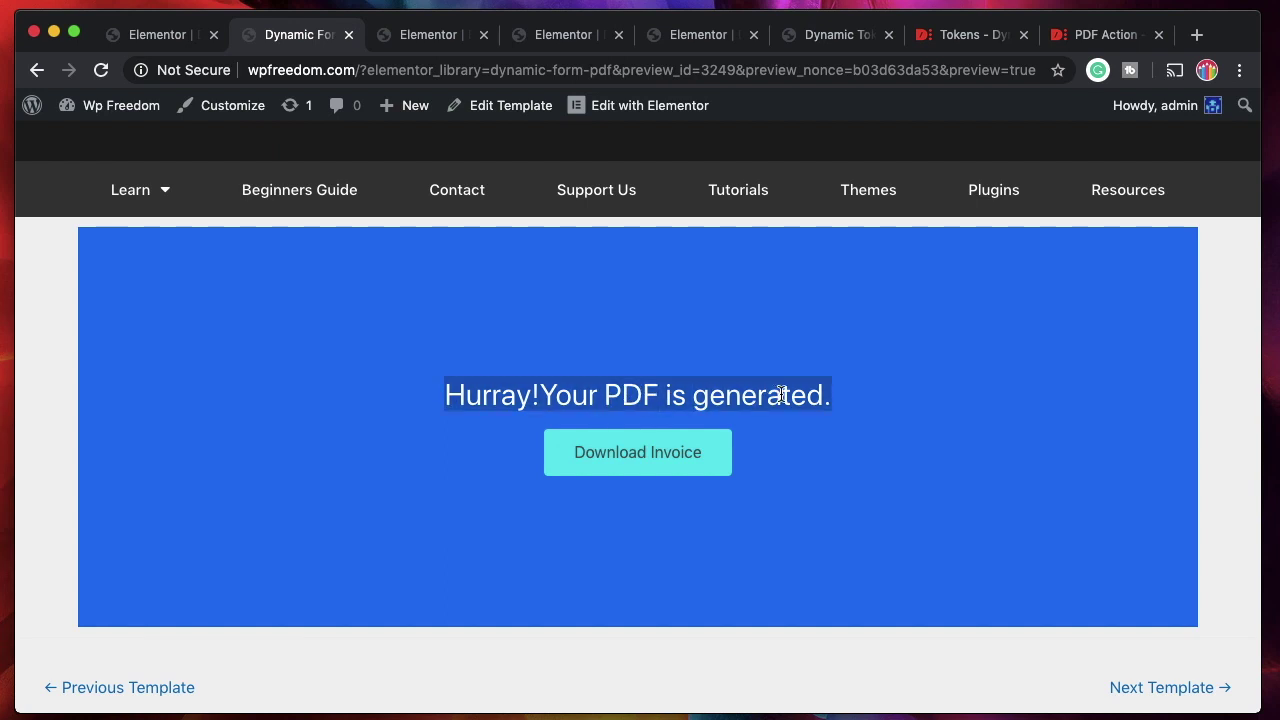
Search 'pdf' with Cmd+E and open Form Save Template in a new tab.
click(148, 38)
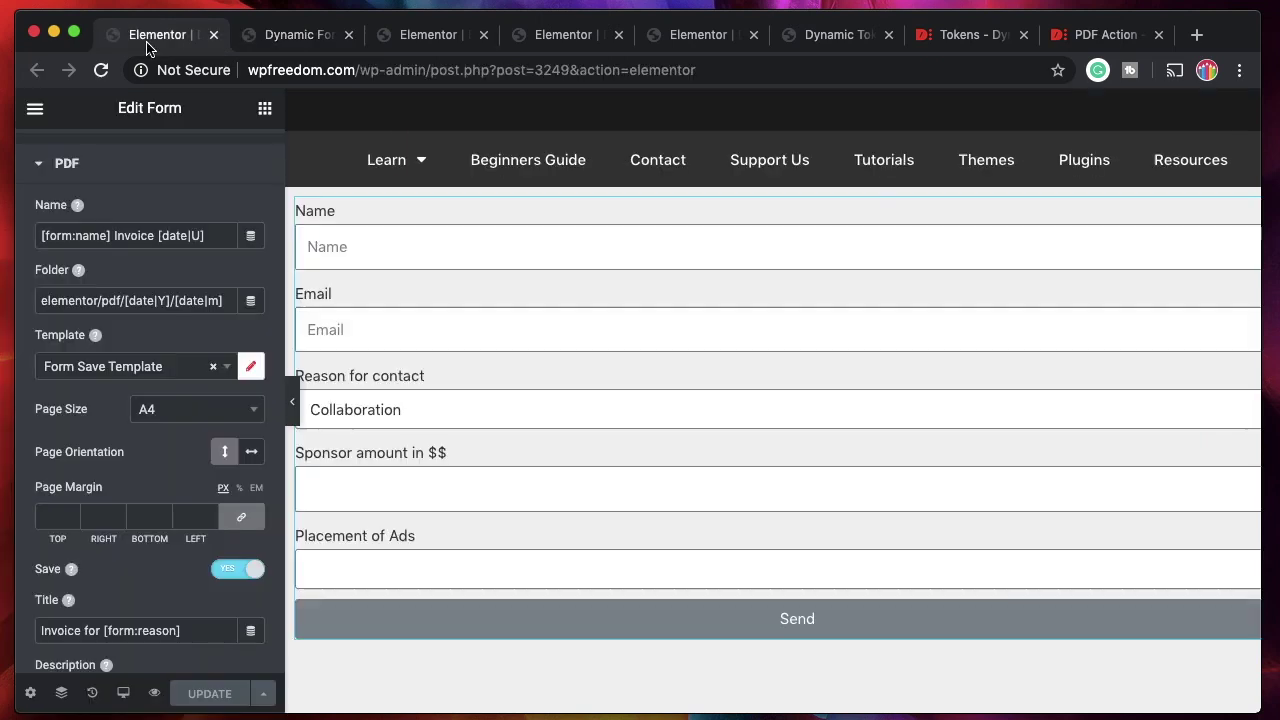
key(super+e)
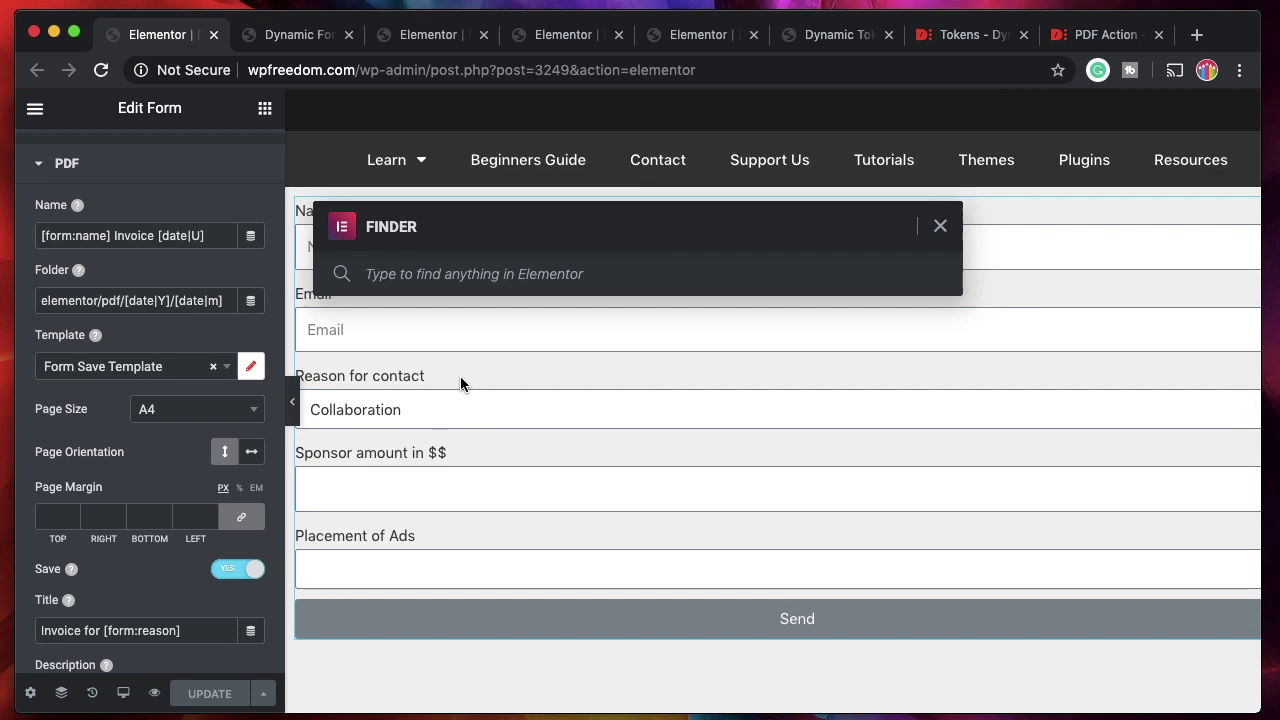
text(pdf)
super+click(500, 441)
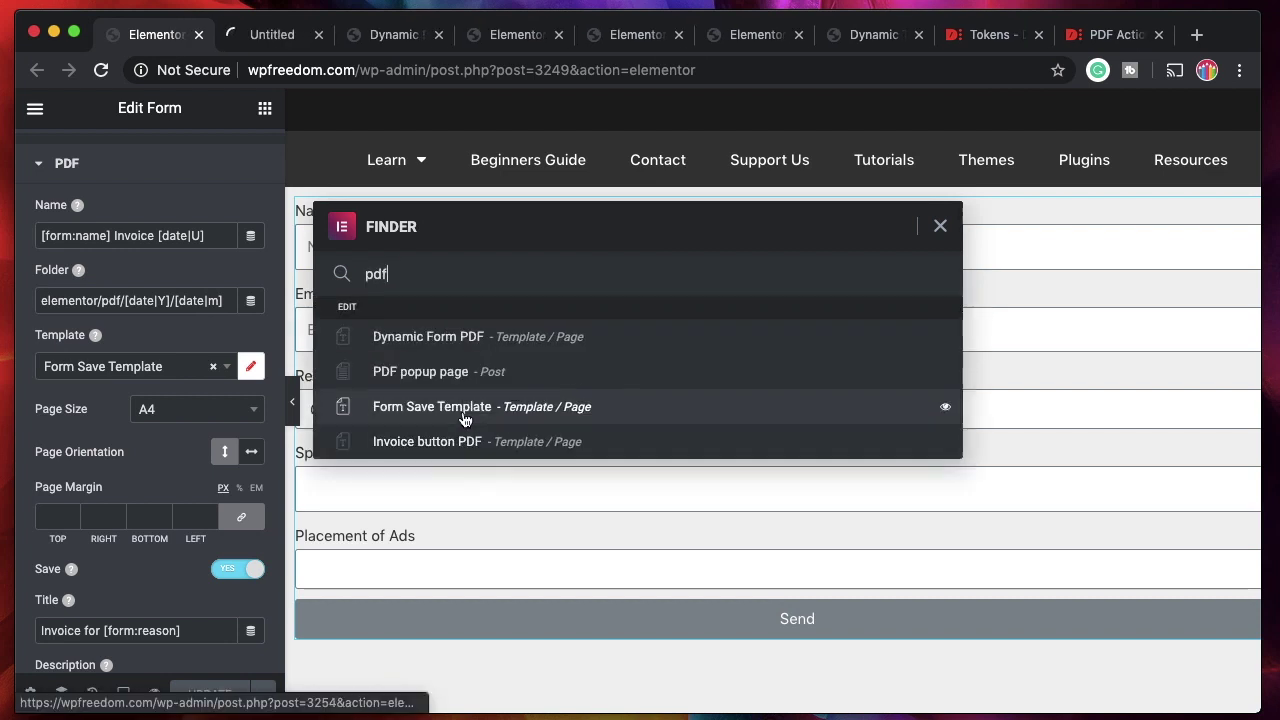
key(super+a)
key(BackSpace)
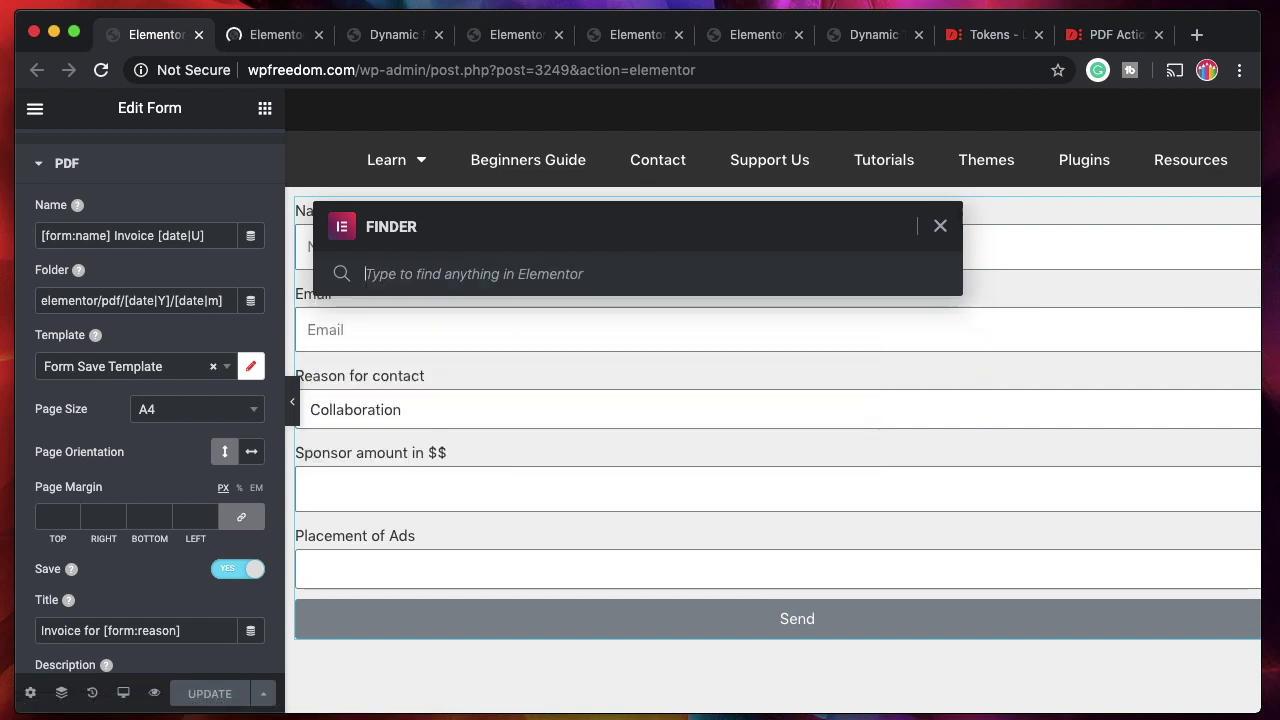
click(941, 227)
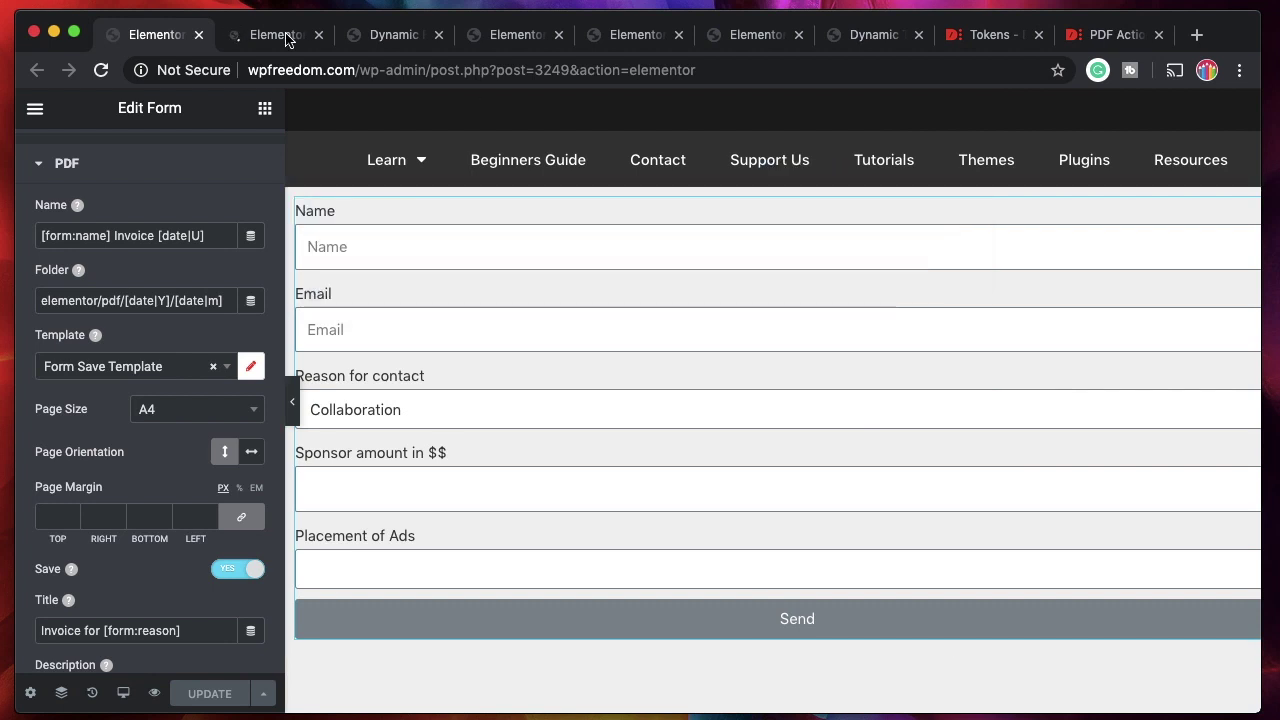
click(284, 35)
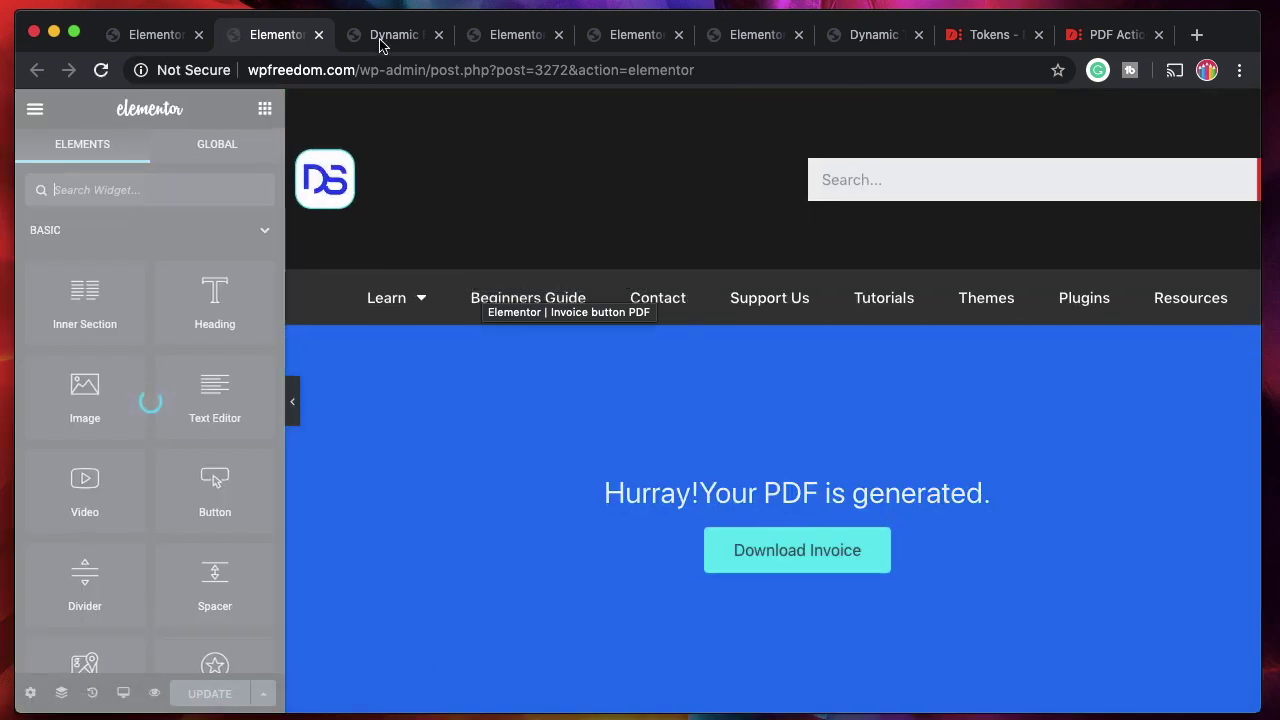
Inspect the Download Invoice button's [form:pdf:url] link and its Link Options.
click(380, 45)
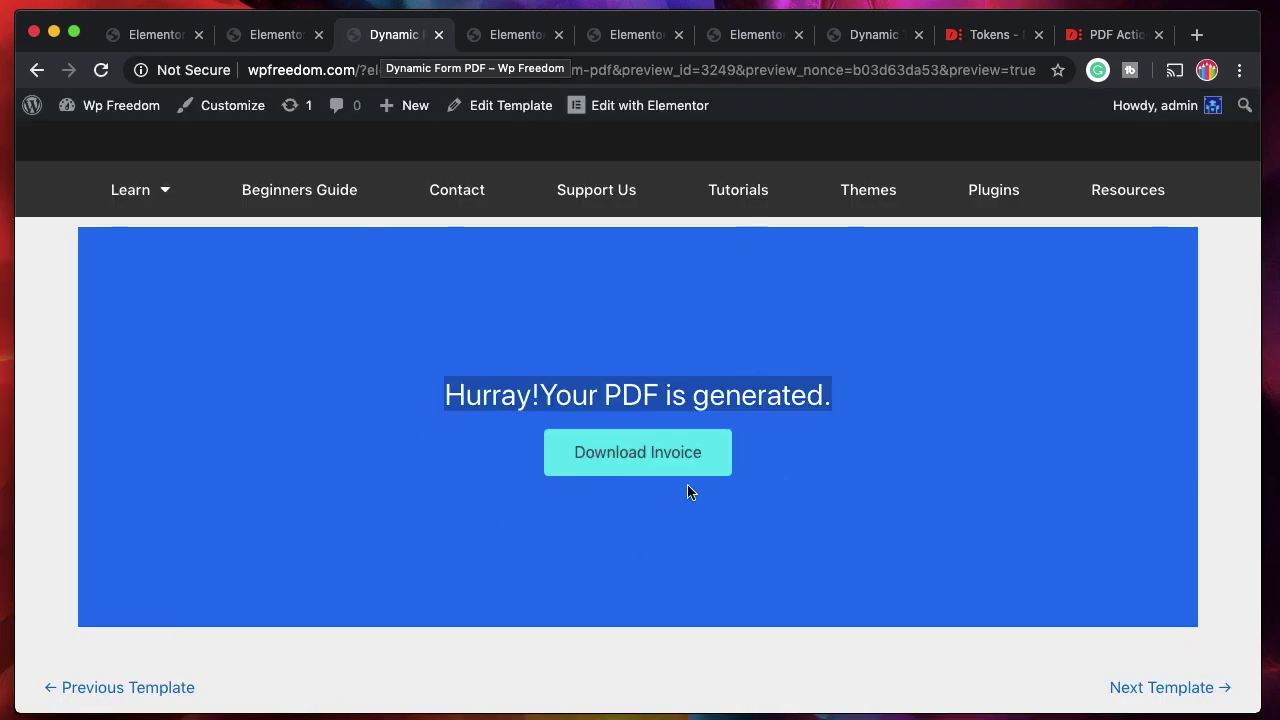
click(278, 42)
click(994, 551)
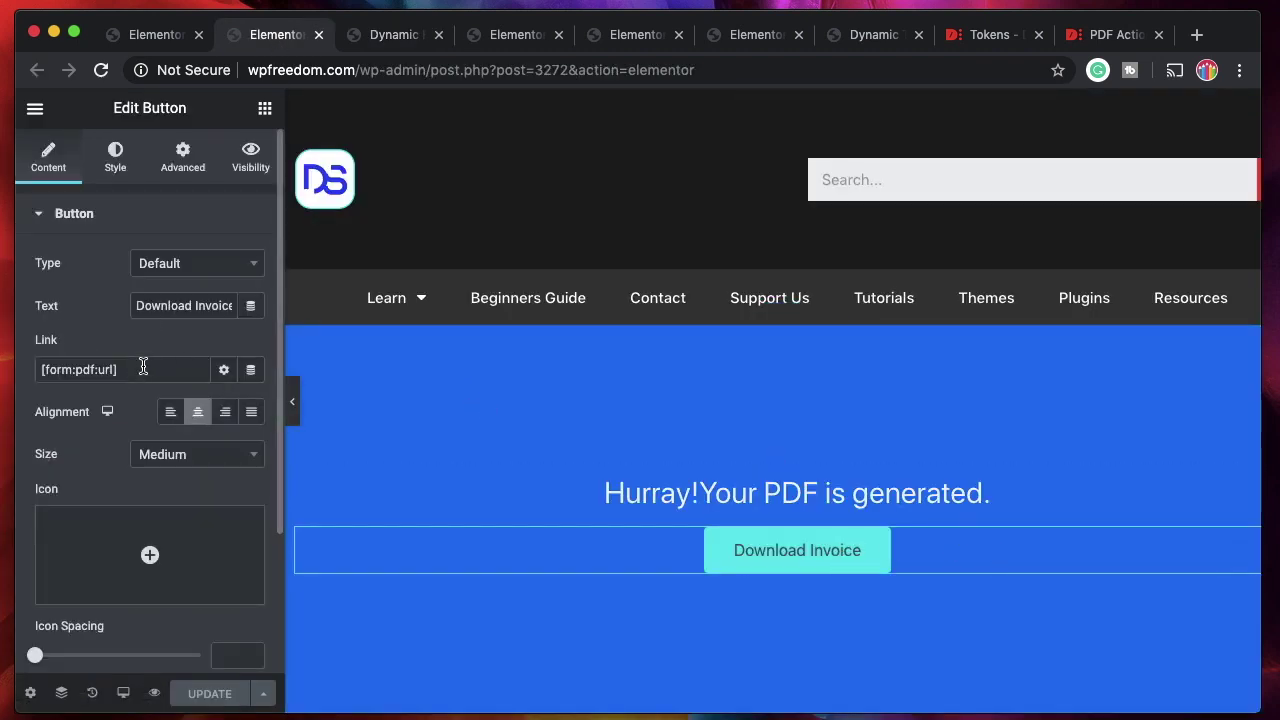
double_click(60, 372)
double_click(86, 370)
click(103, 370)
double_click(103, 370)
click(137, 369)
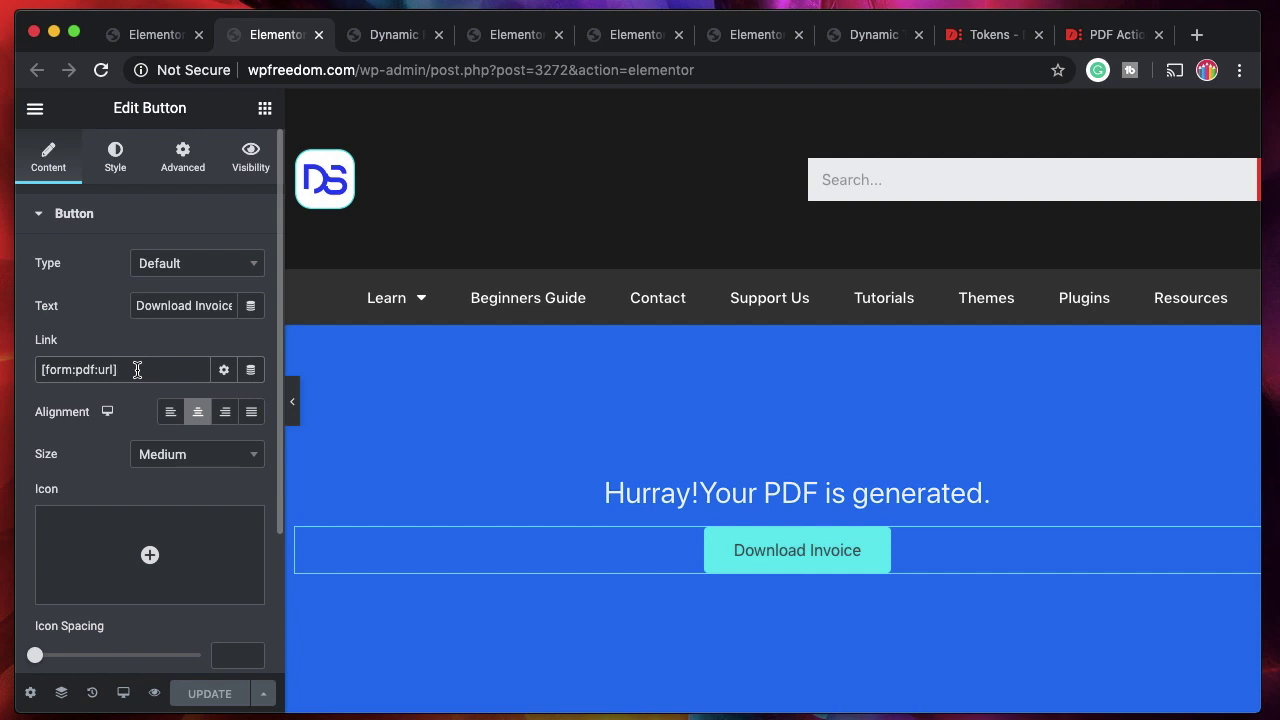
click(225, 372)
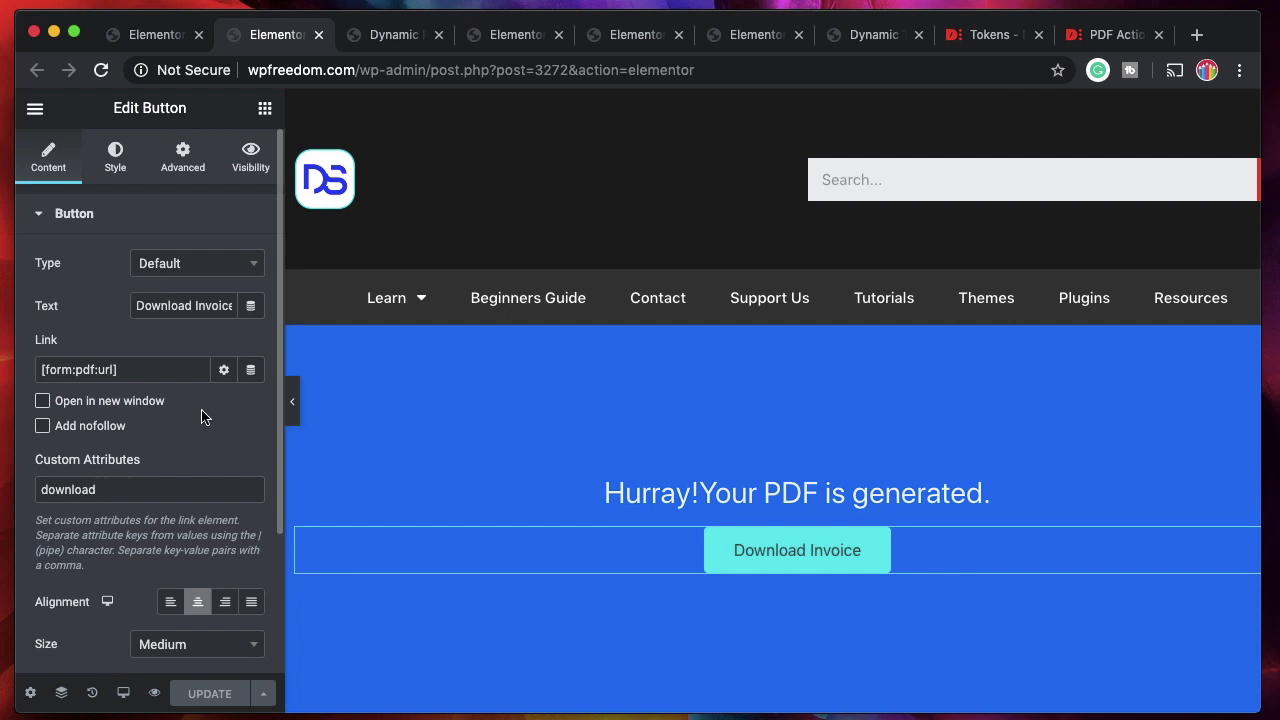
click(224, 371)
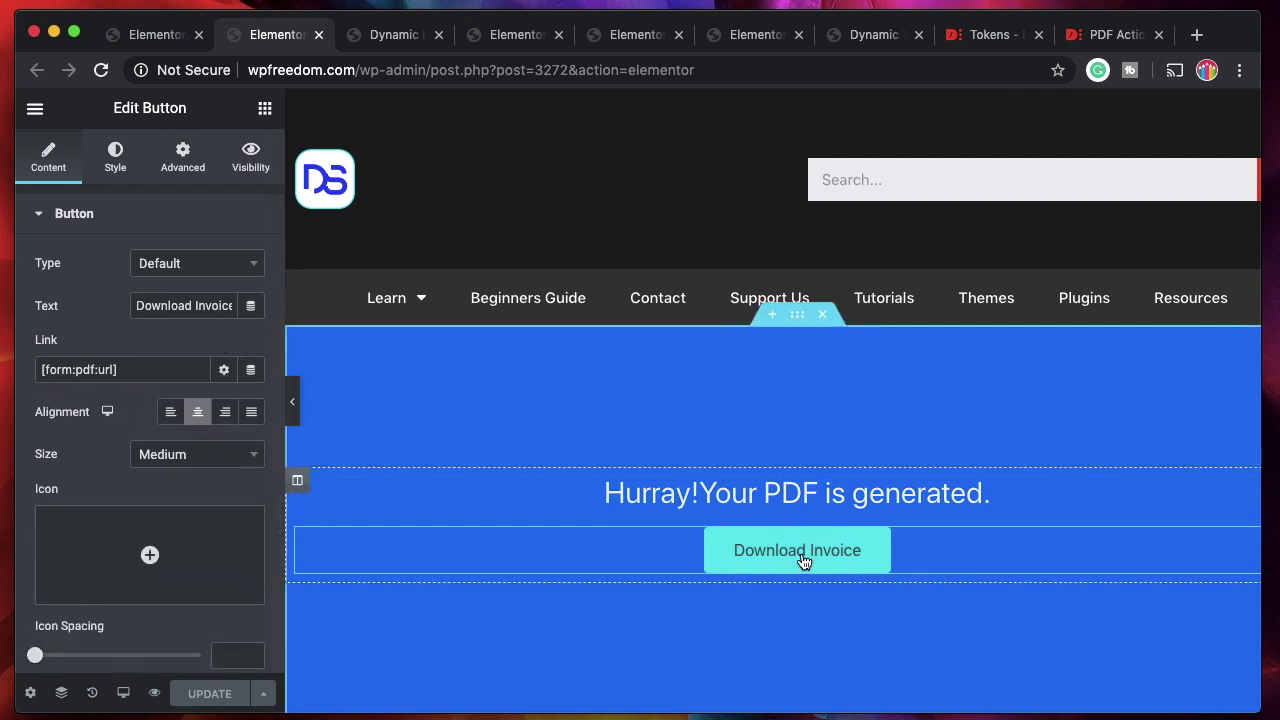
Download the generated invoice PDF from the preview, then return to the button editor.
click(400, 42)
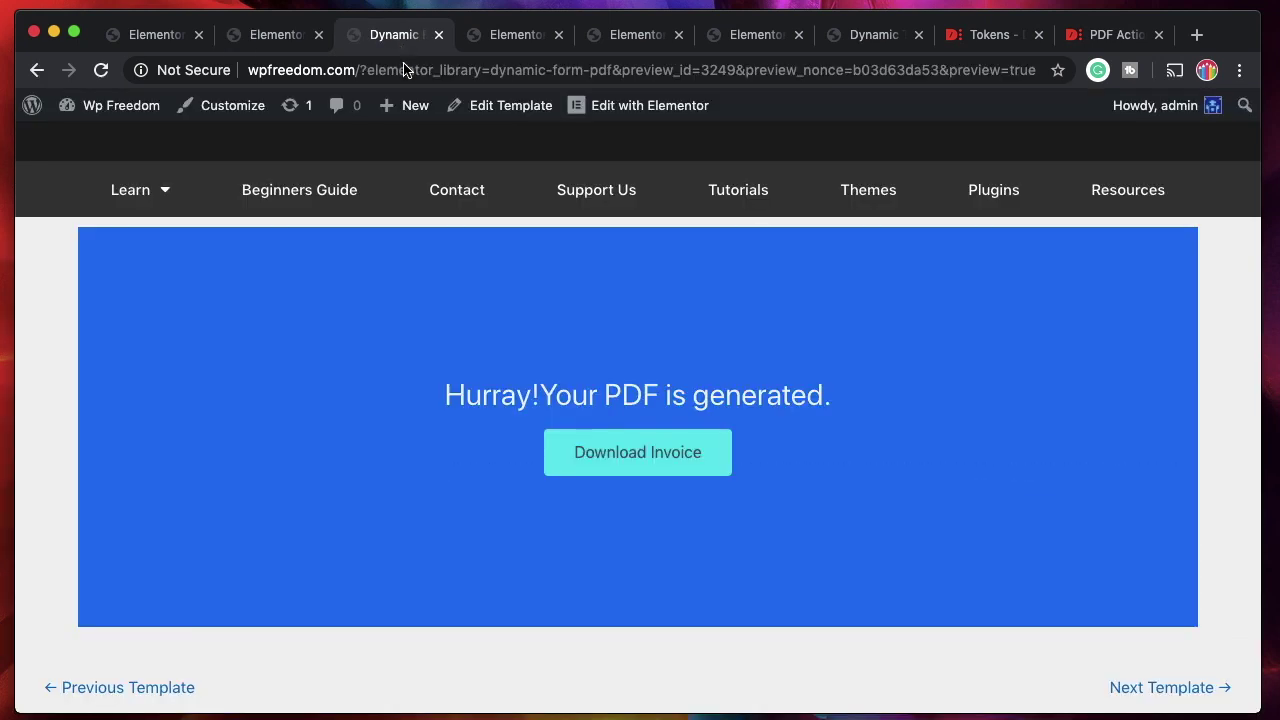
click(660, 455)
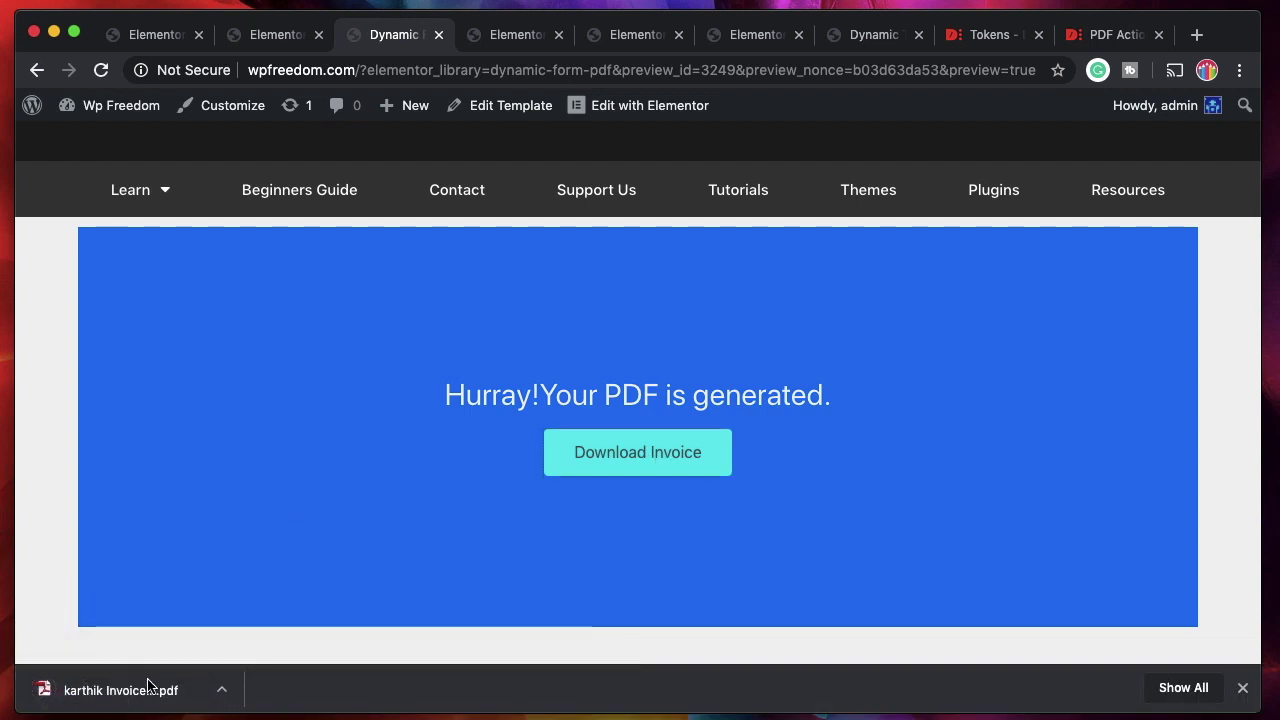
click(1242, 688)
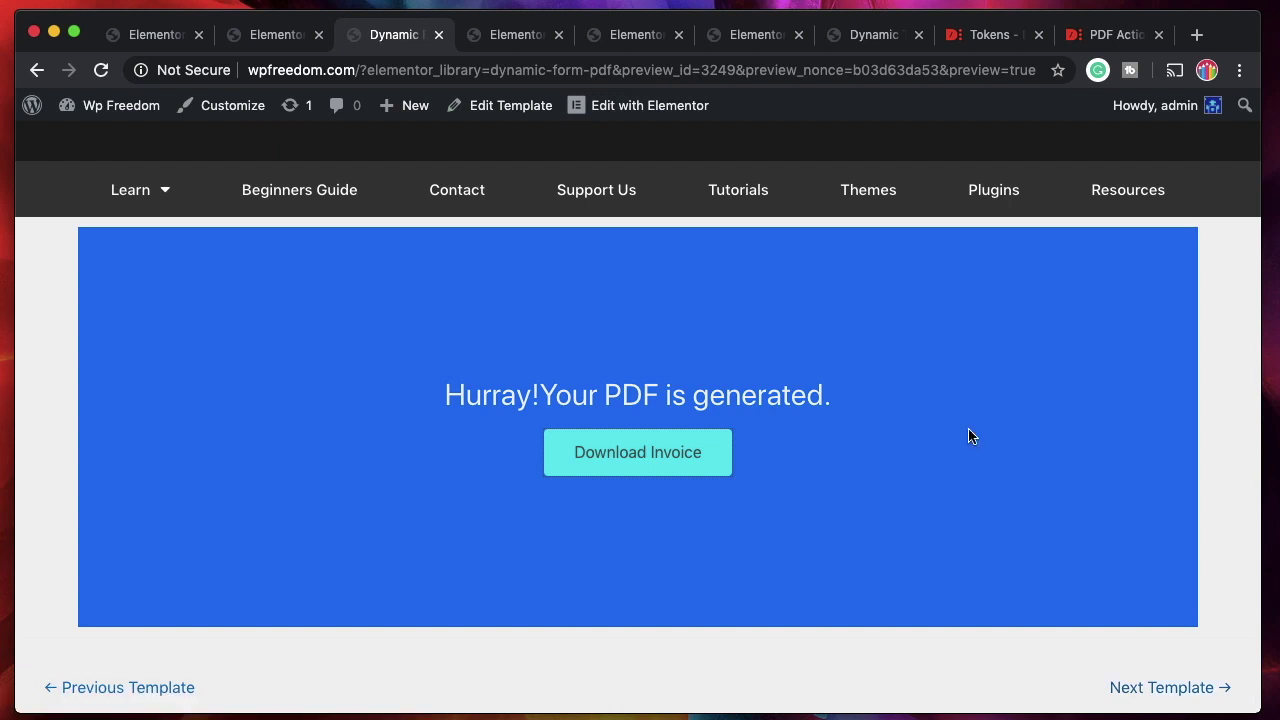
click(273, 33)
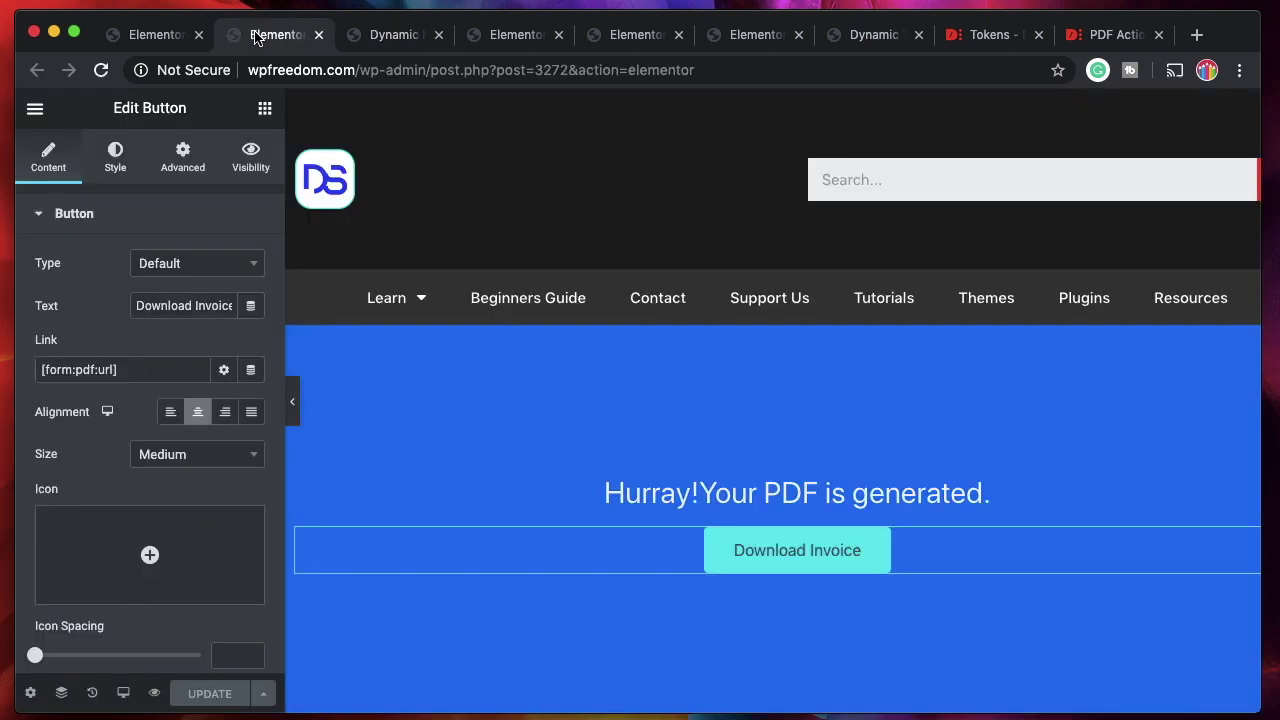
Move through the editor tabs to the Pricing Calculator form.
click(138, 38)
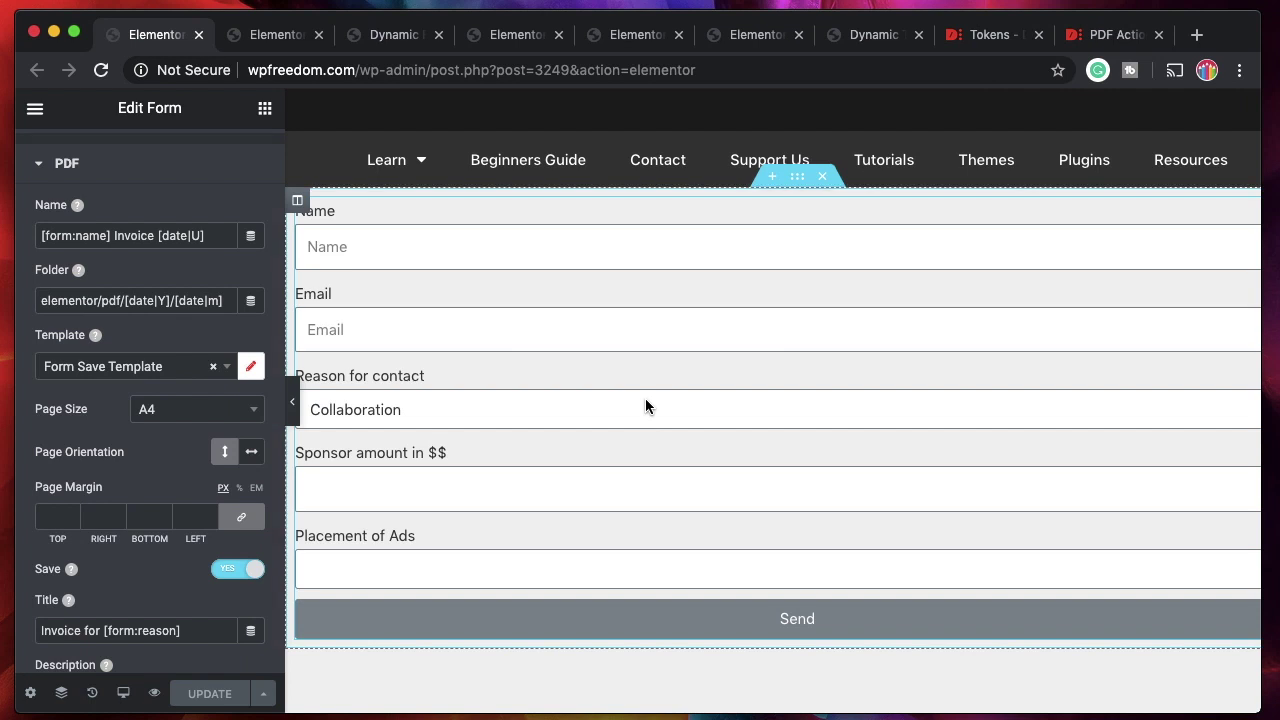
click(494, 36)
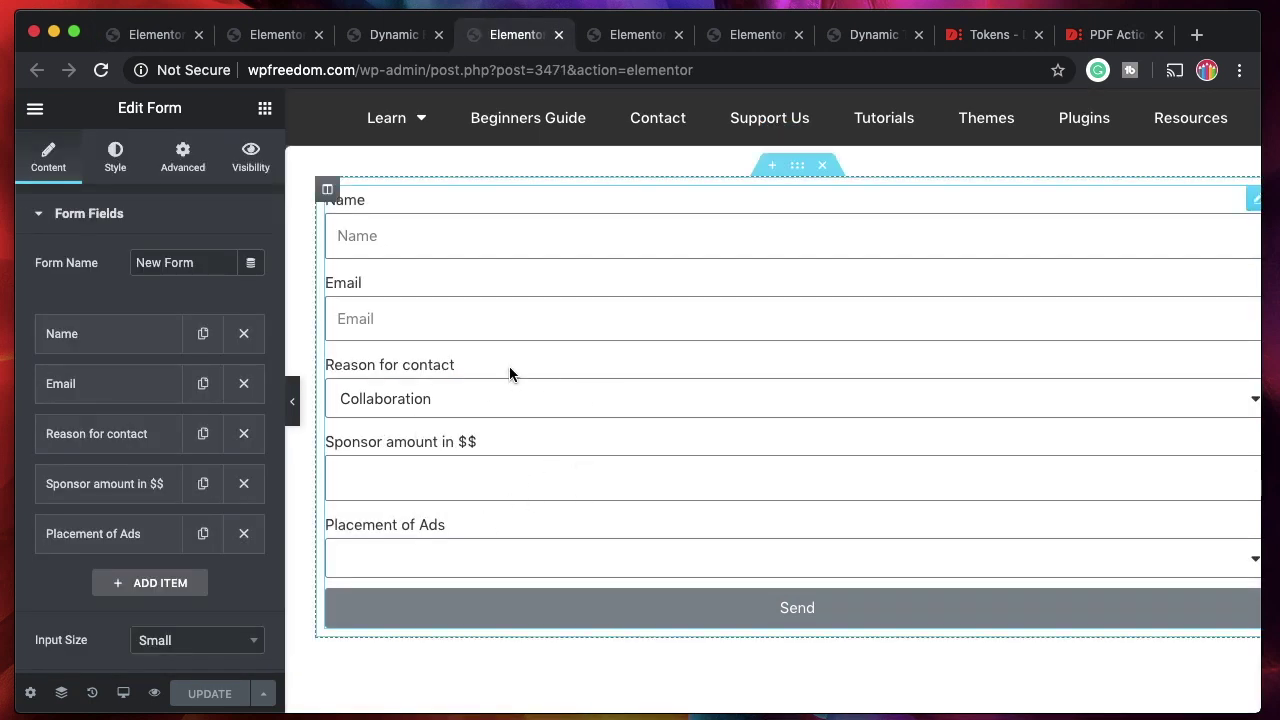
key(ctrl+Tab)
scroll(522, 482, down, 1)
scroll(522, 482, up, 1)
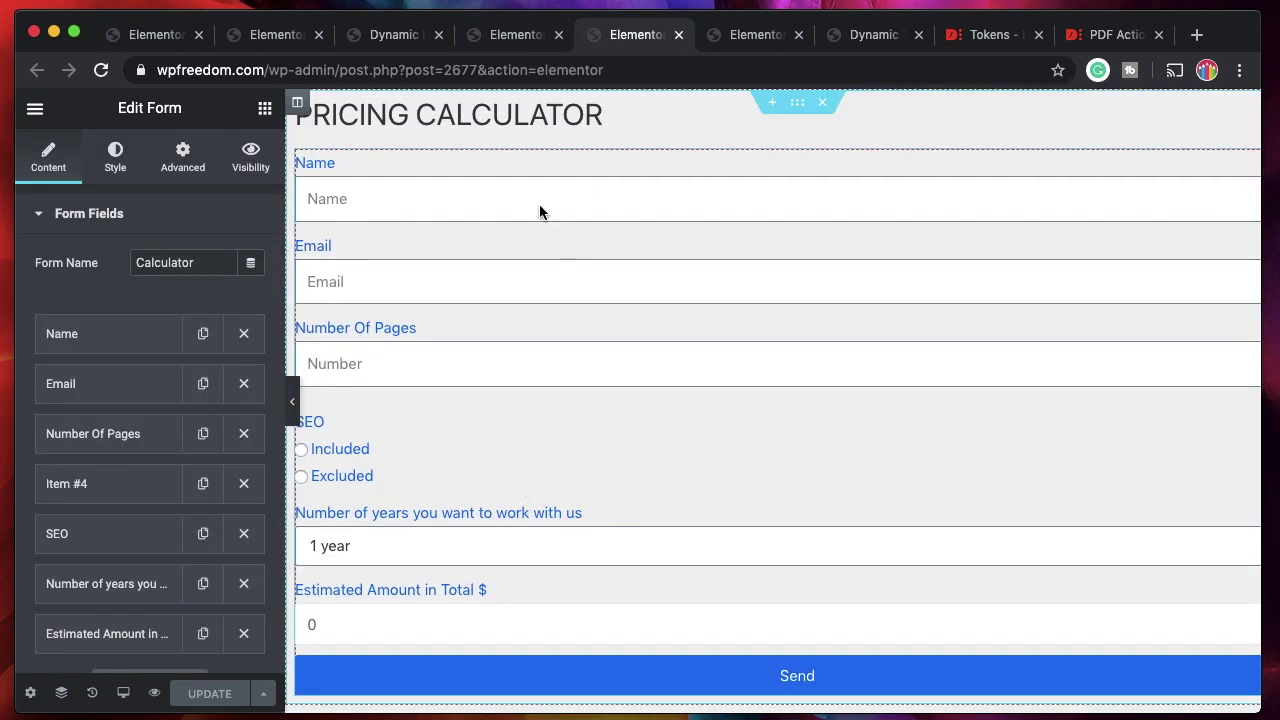
scroll(650, 278, right, 1)
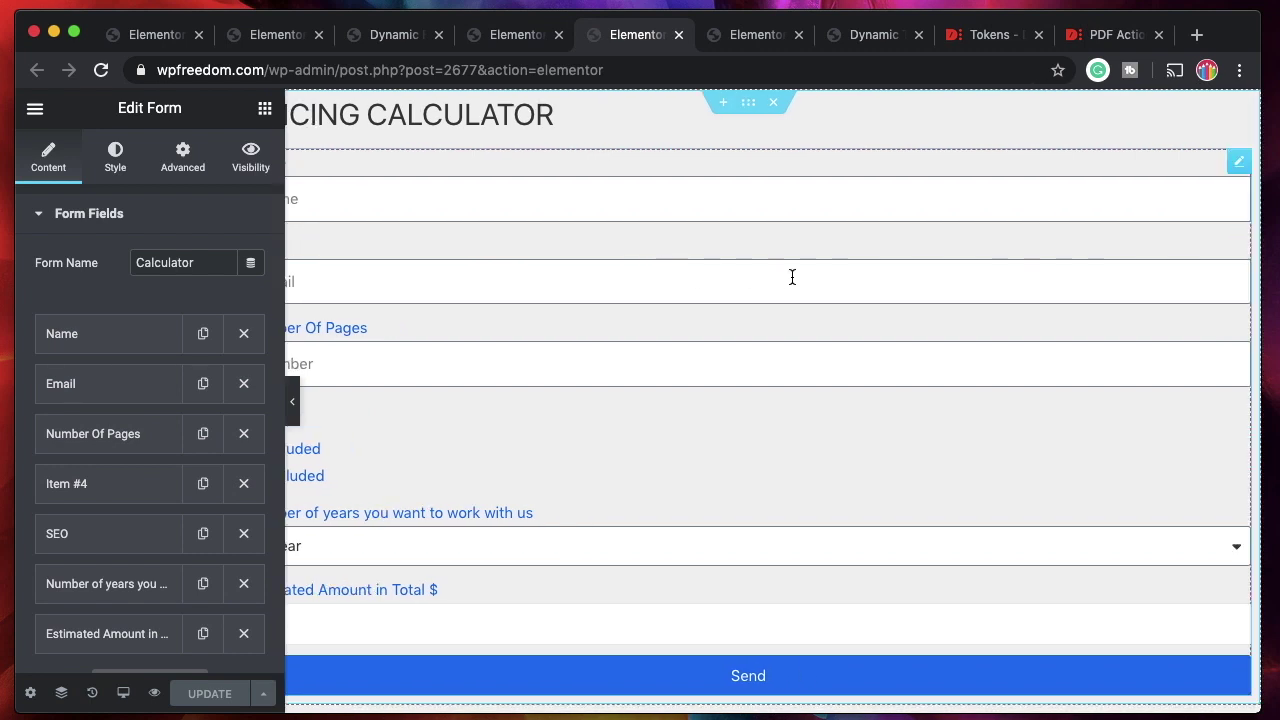
scroll(791, 277, left, 1)
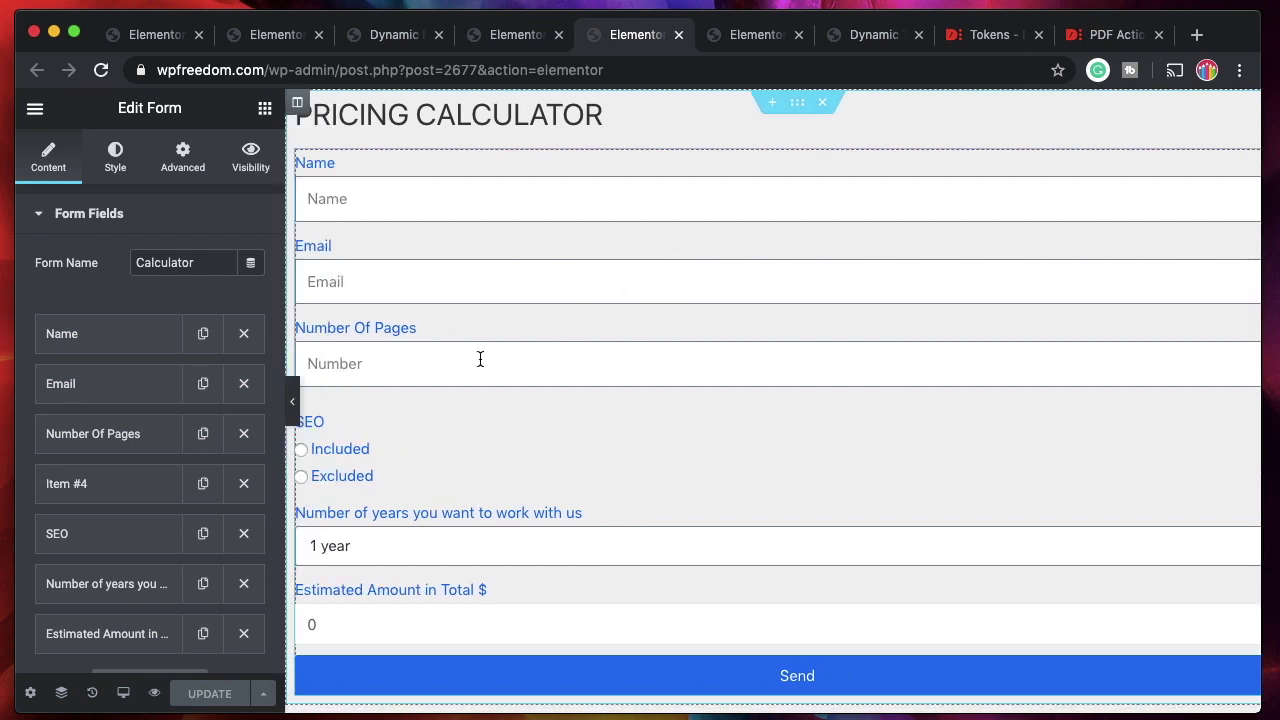
scroll(480, 359, down, 1)
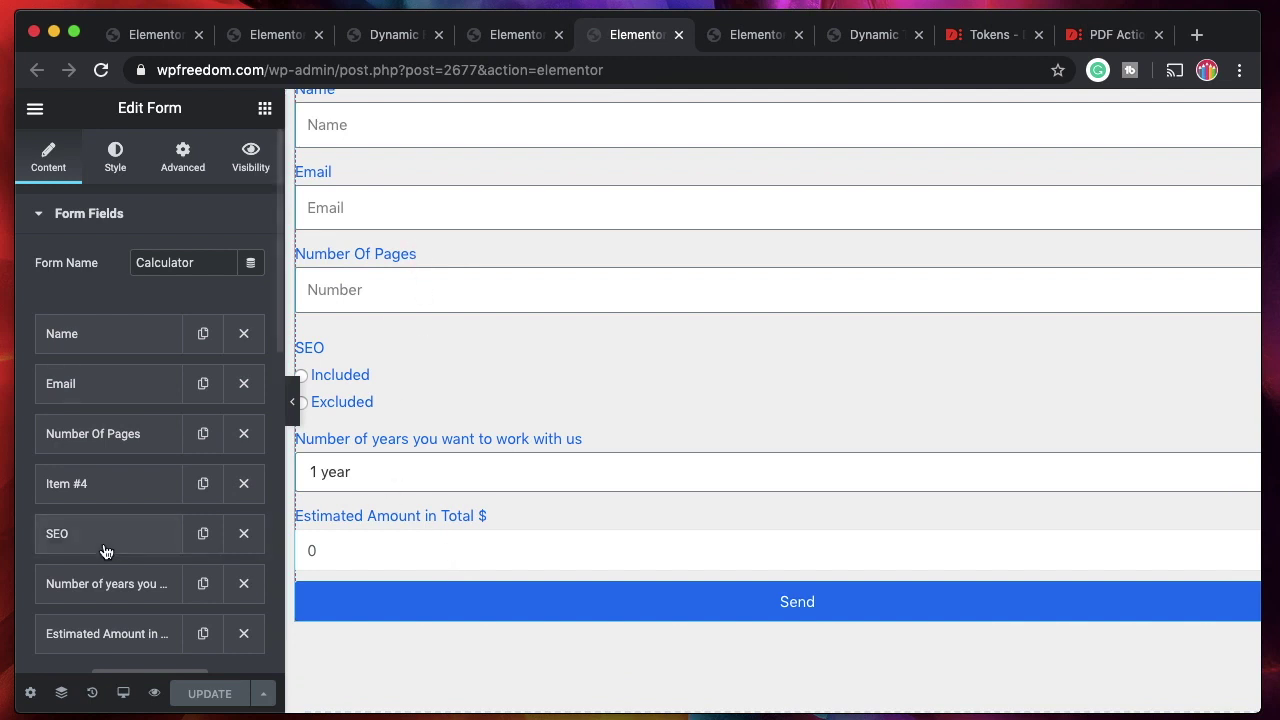
scroll(106, 545, down, 2)
Inspect the Estimated Amount field's expression with form:number and form:seo tokens, then collapse it.
click(98, 507)
scroll(99, 512, down, 5)
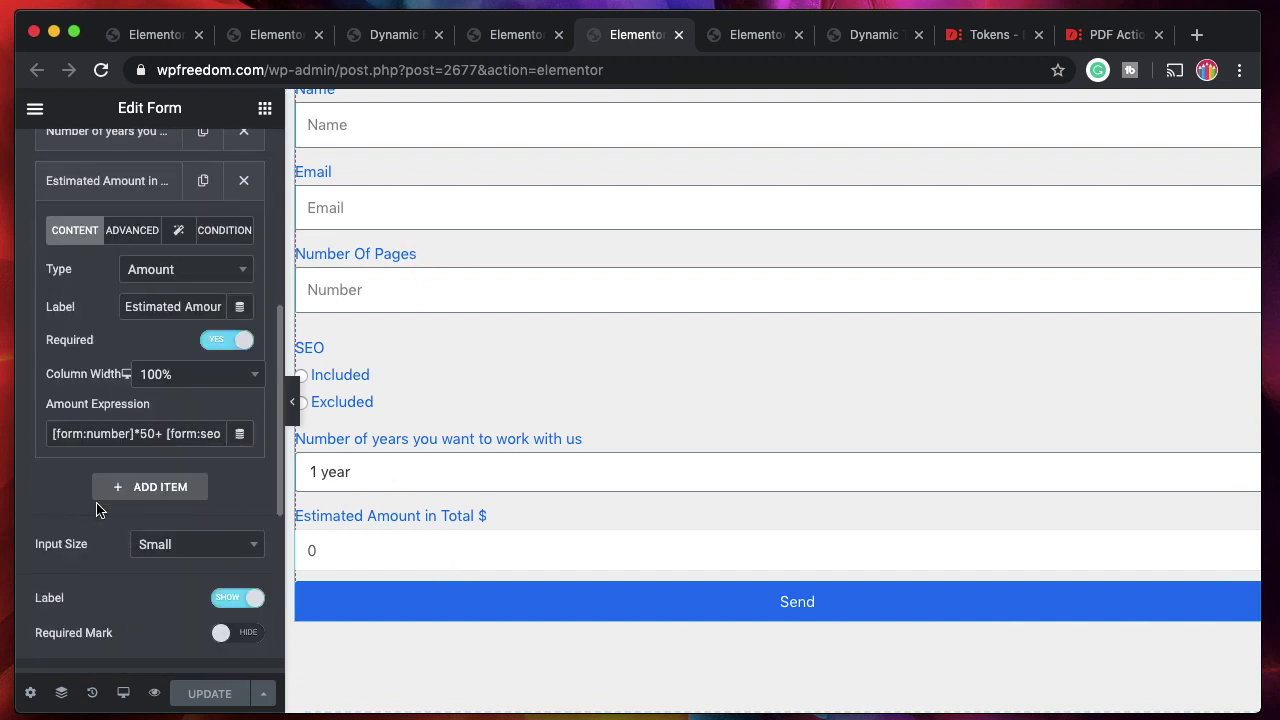
triple_click(70, 436)
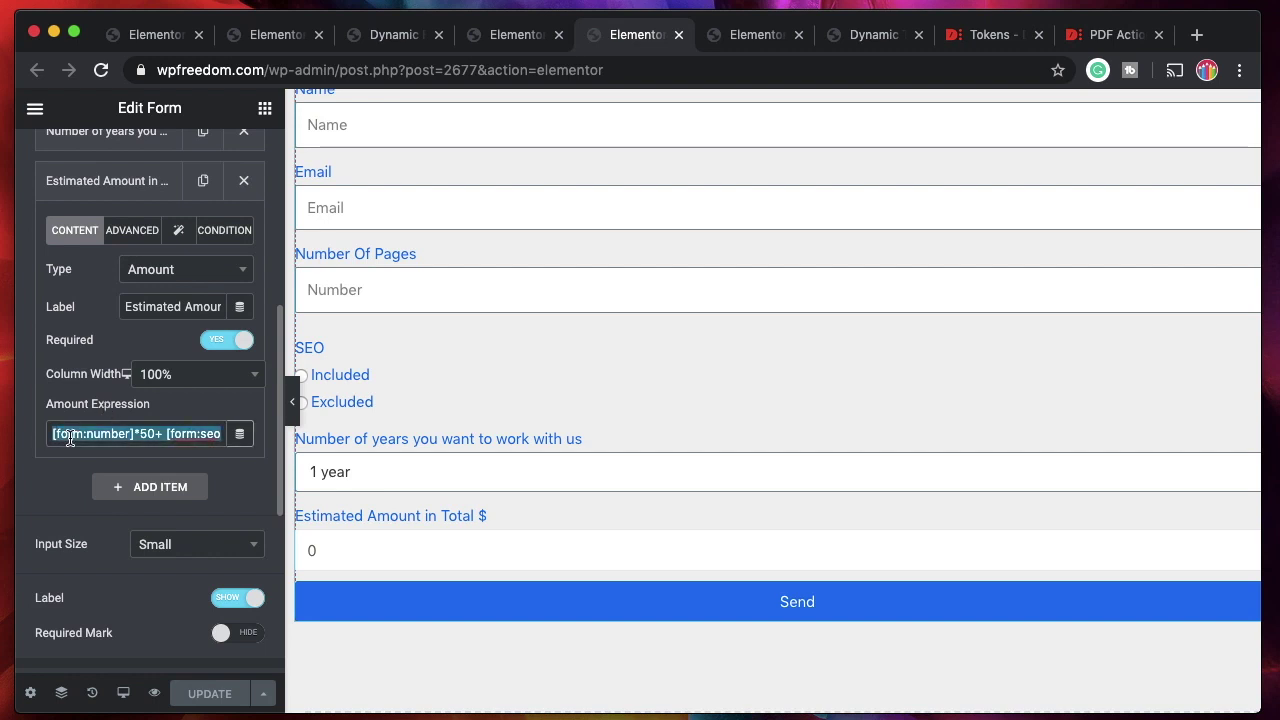
double_click(111, 434)
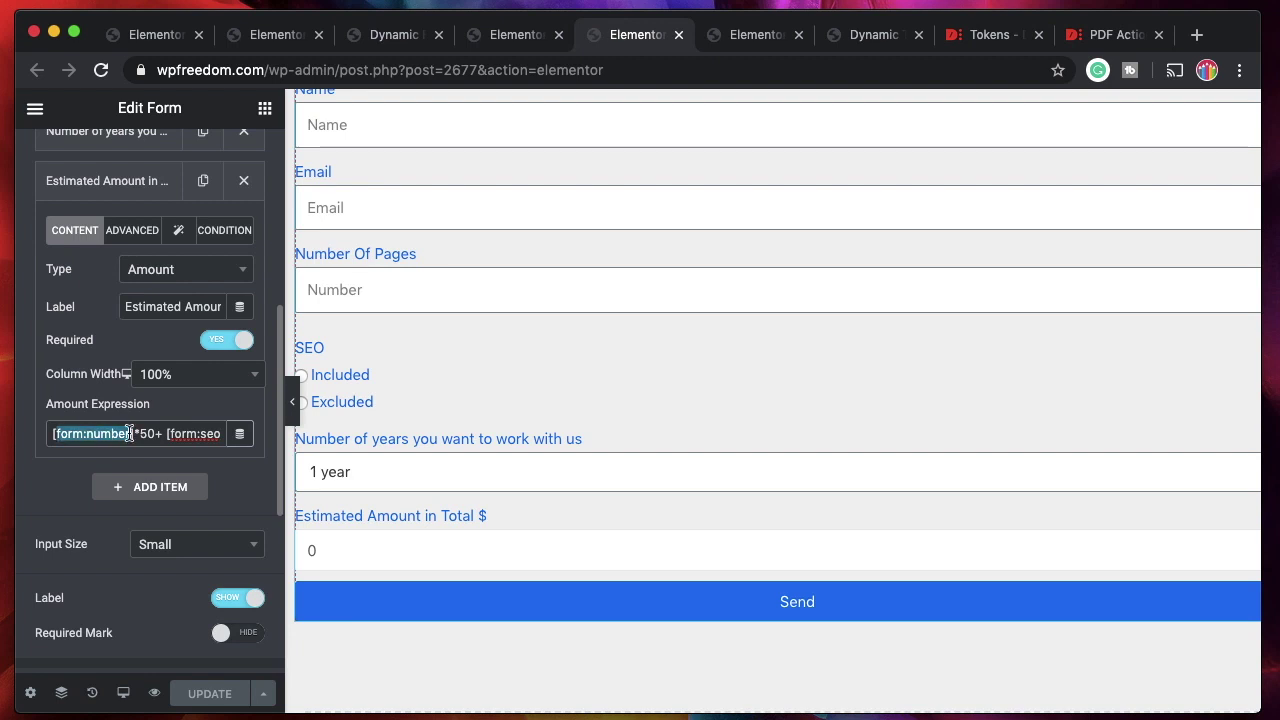
drag(112, 434, 160, 432)
double_click(100, 432)
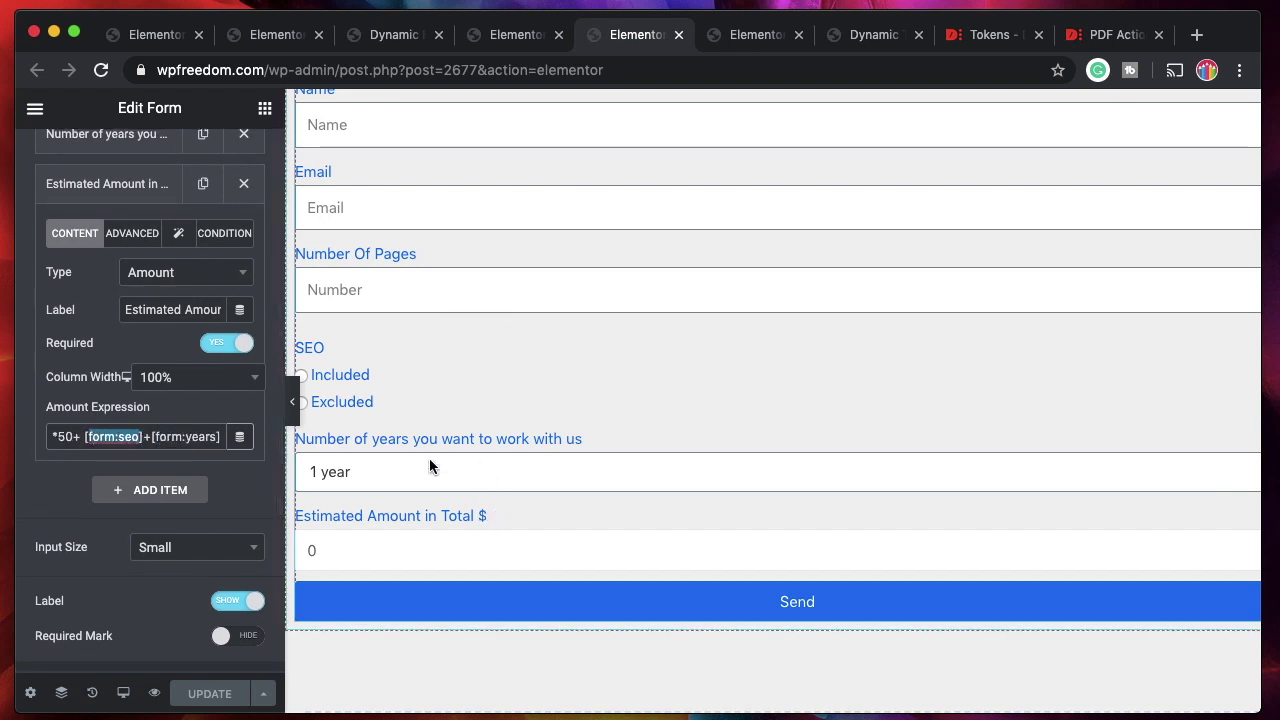
scroll(430, 460, down, 1)
scroll(429, 458, down, 1)
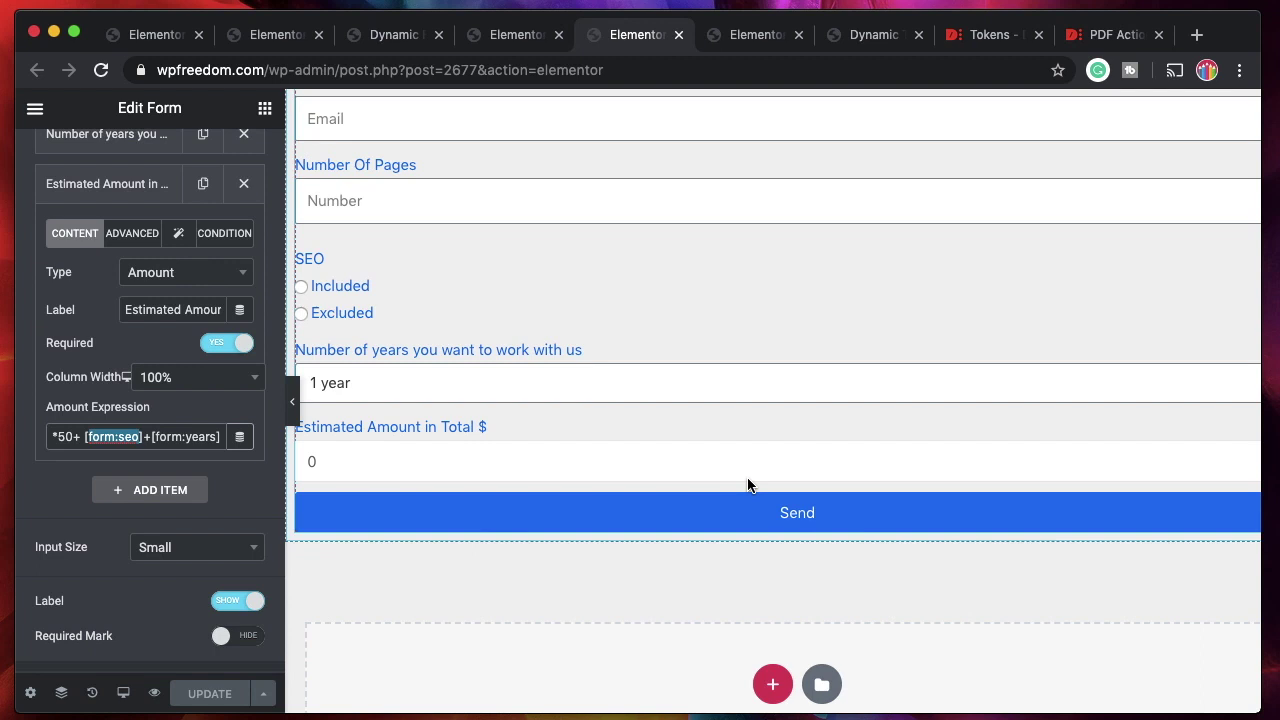
click(134, 188)
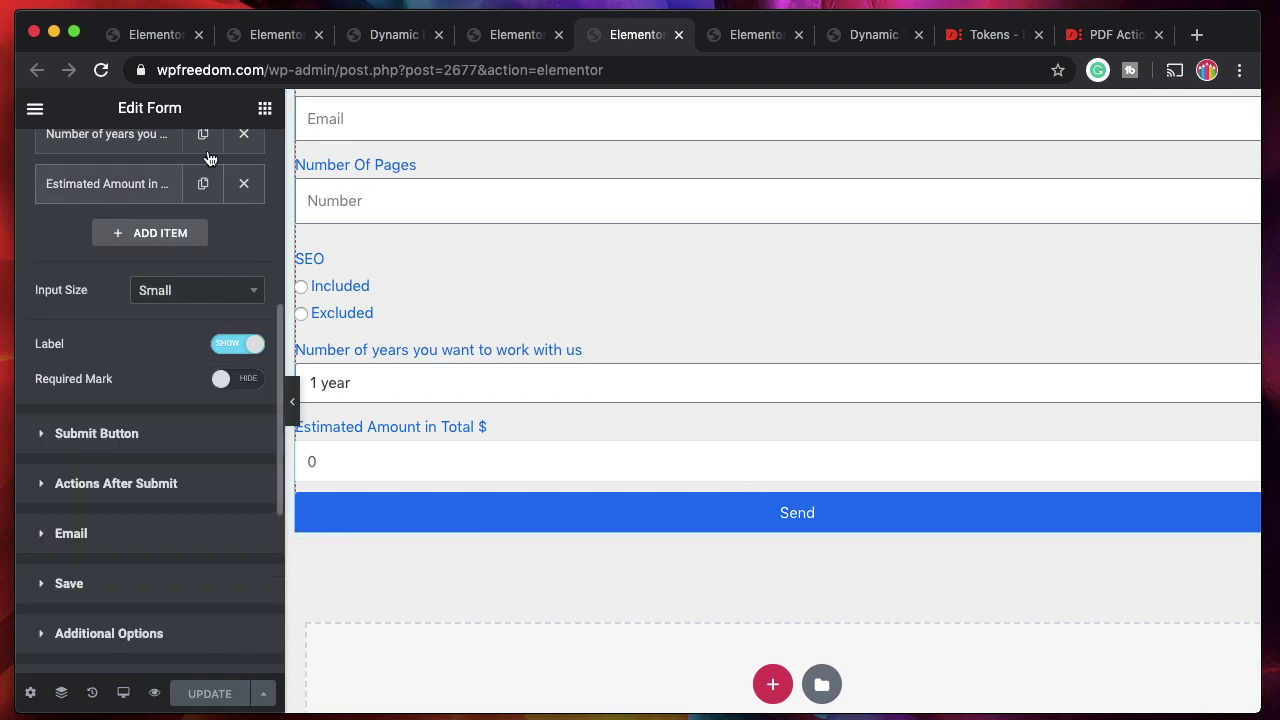
click(172, 42)
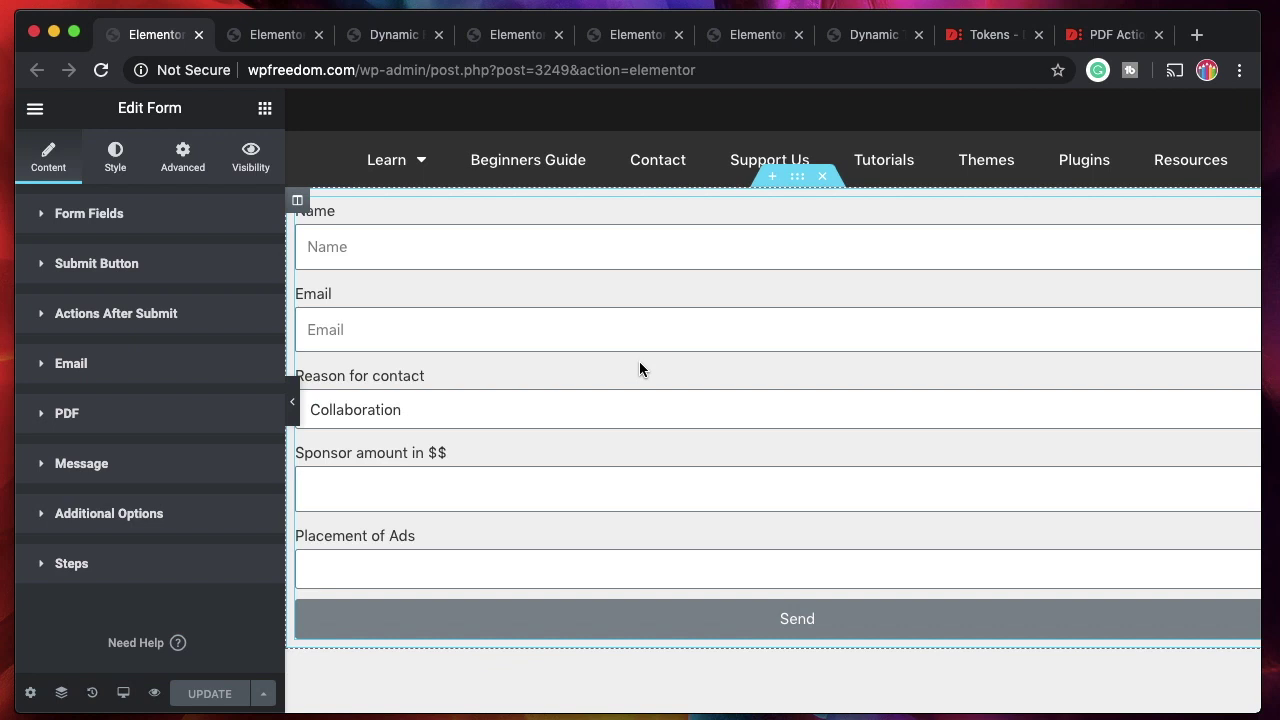
Look over the Welcome page, Download Invoice button and template preview tabs, then return to the form.
click(770, 36)
click(211, 291)
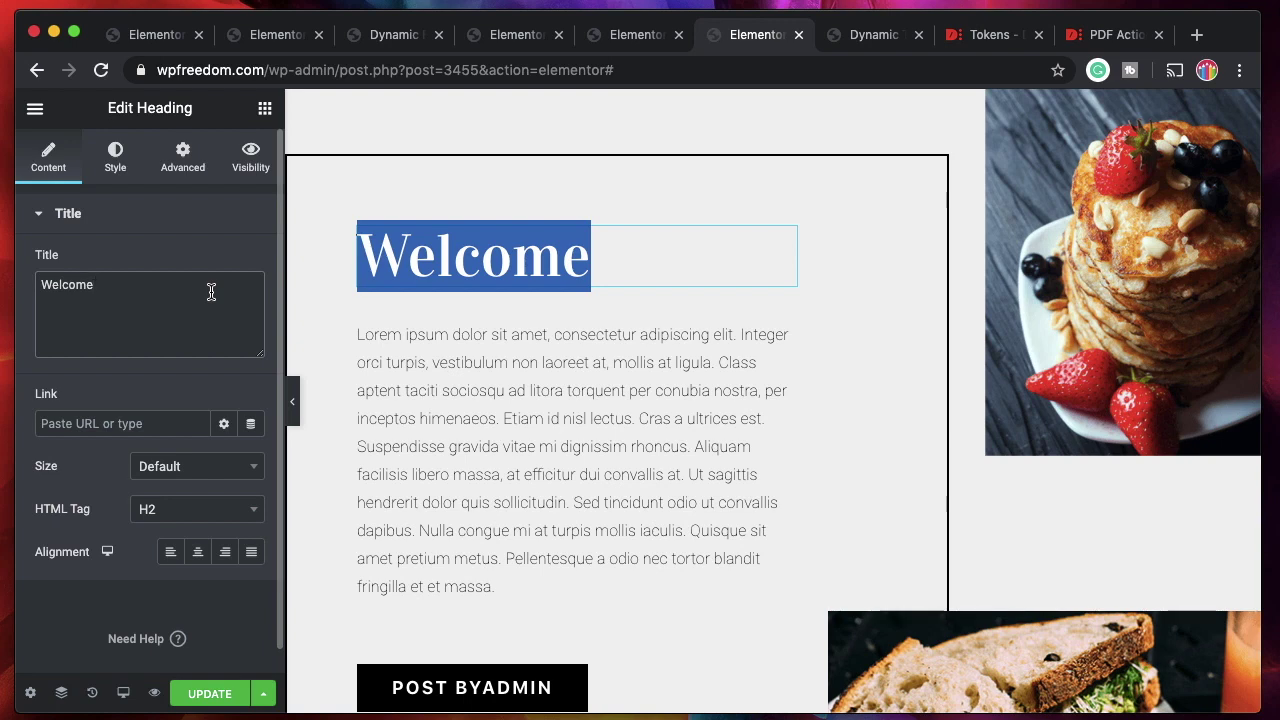
click(160, 34)
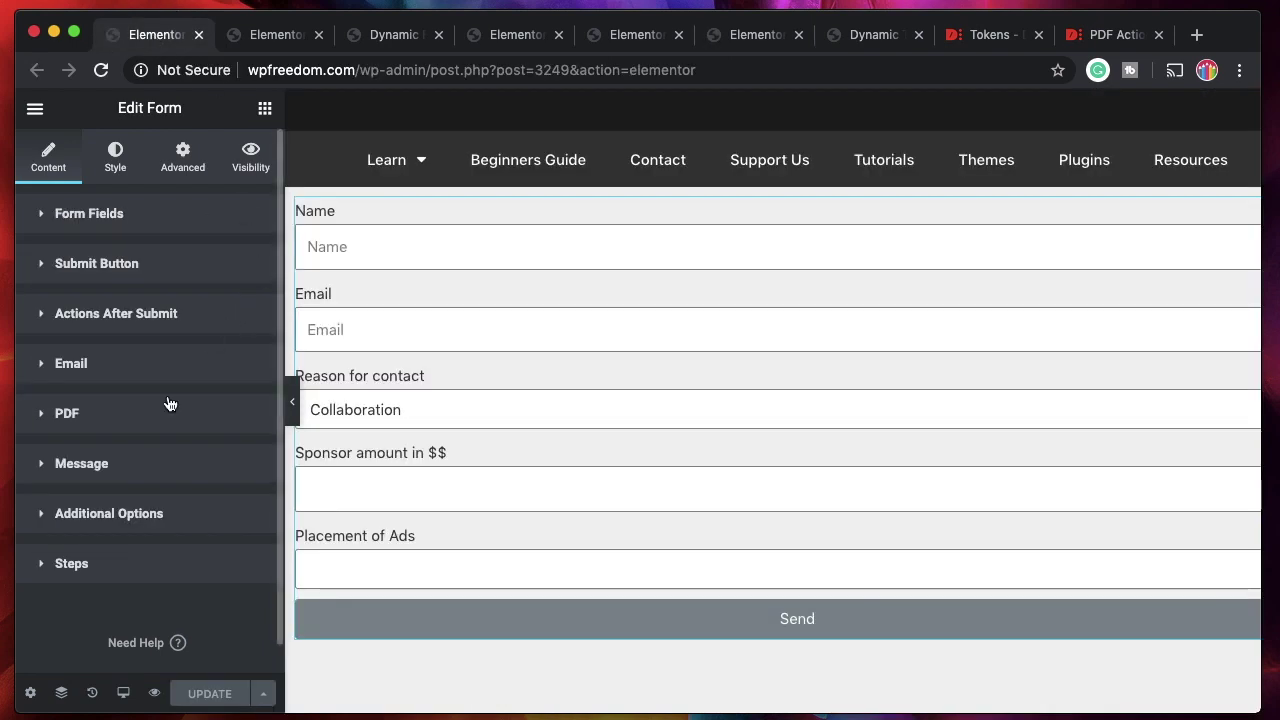
click(251, 34)
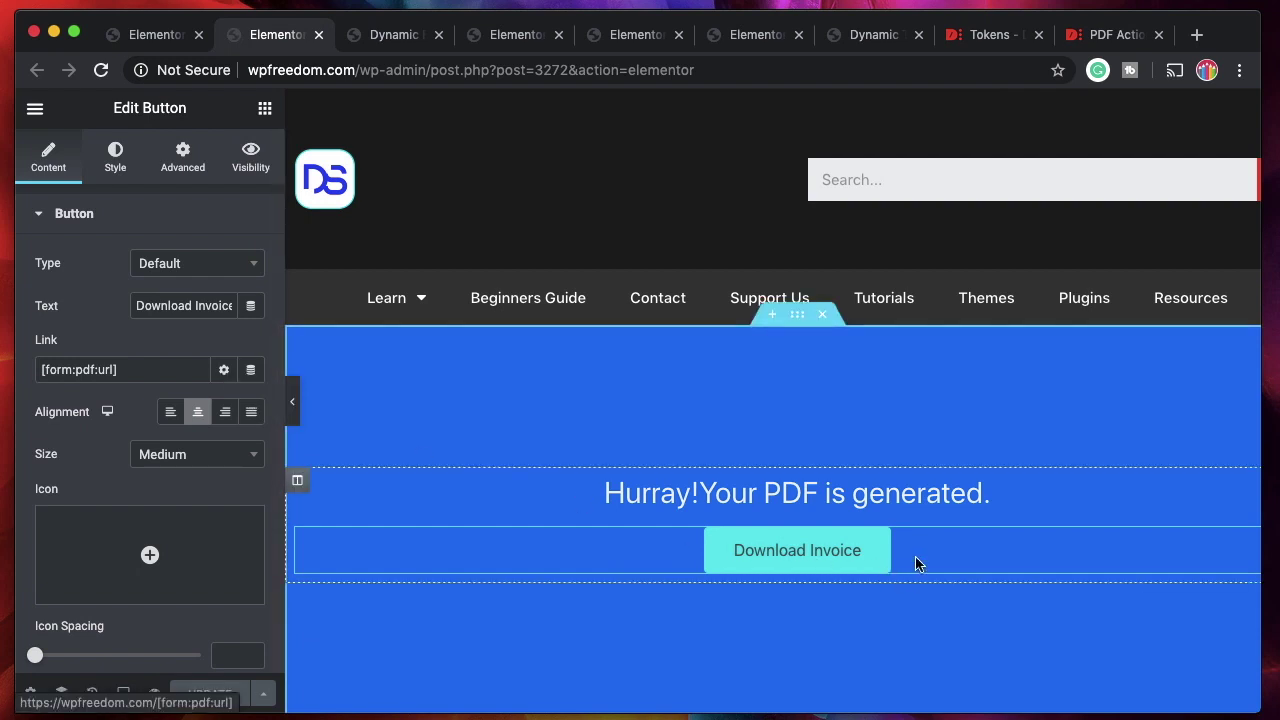
click(393, 34)
click(150, 36)
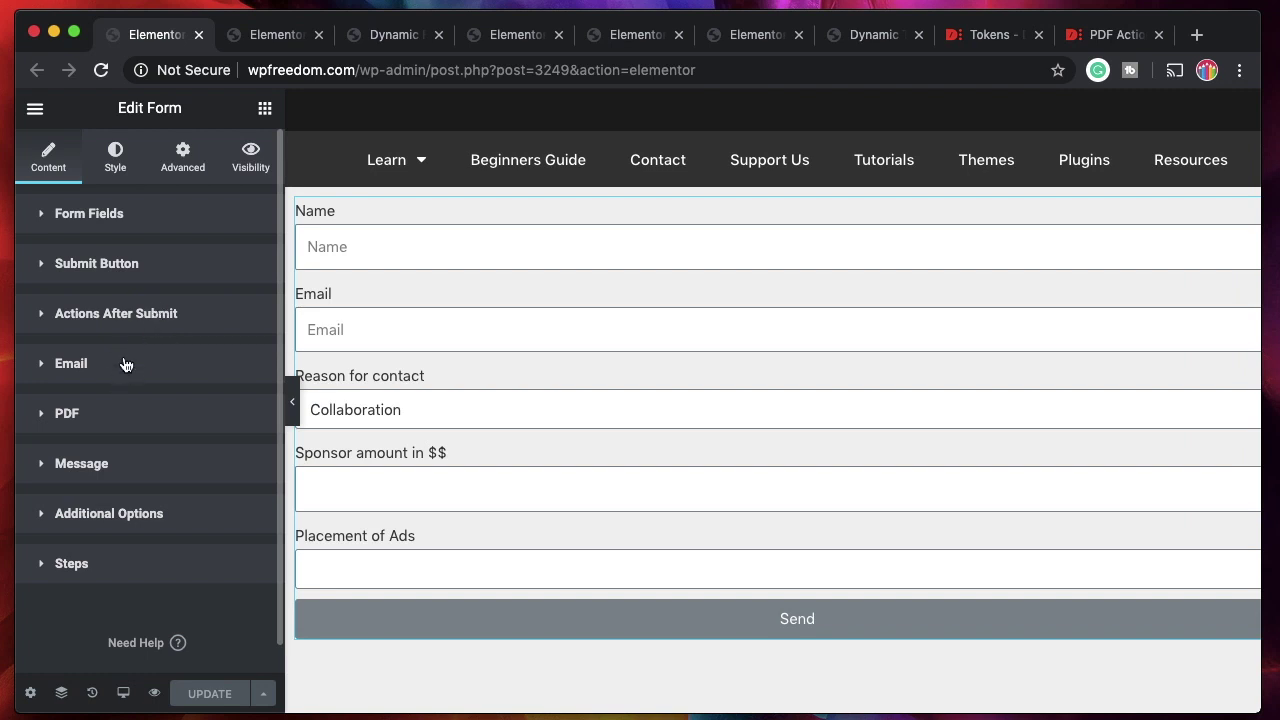
Show the after-submit actions and open the Message settings using the Invoice button PDF template.
click(141, 318)
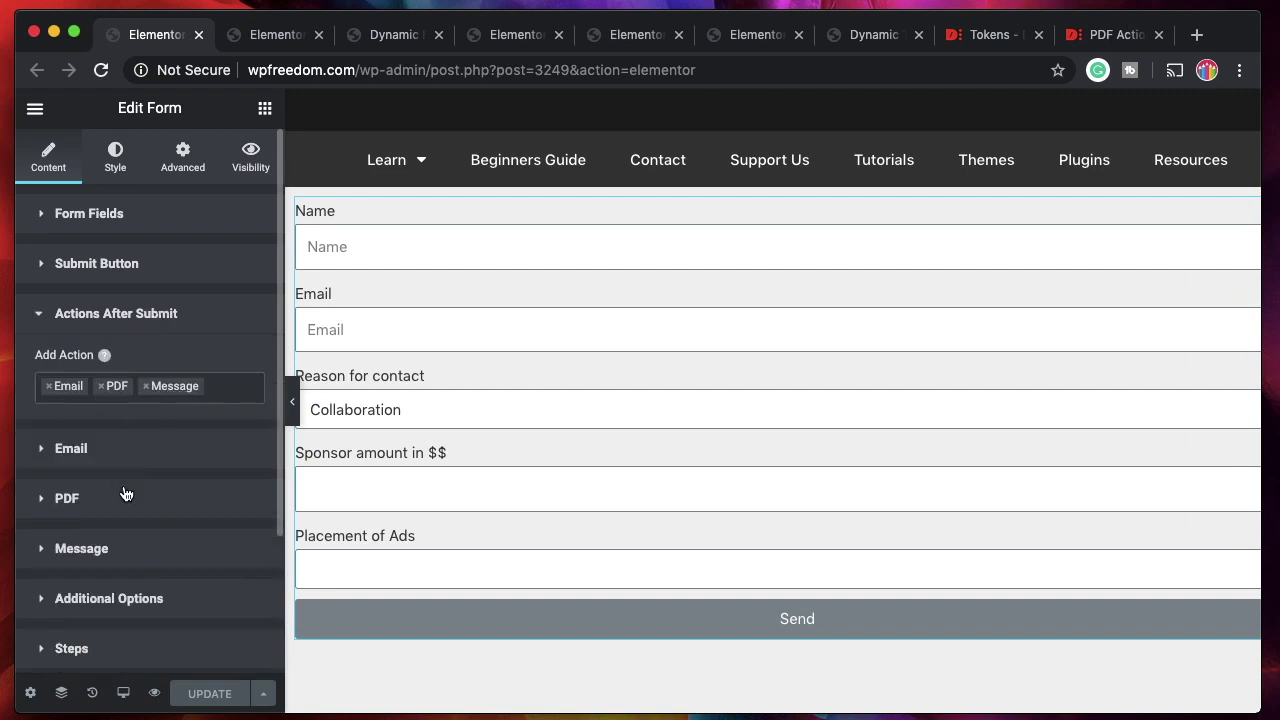
click(121, 551)
scroll(121, 551, down, 3)
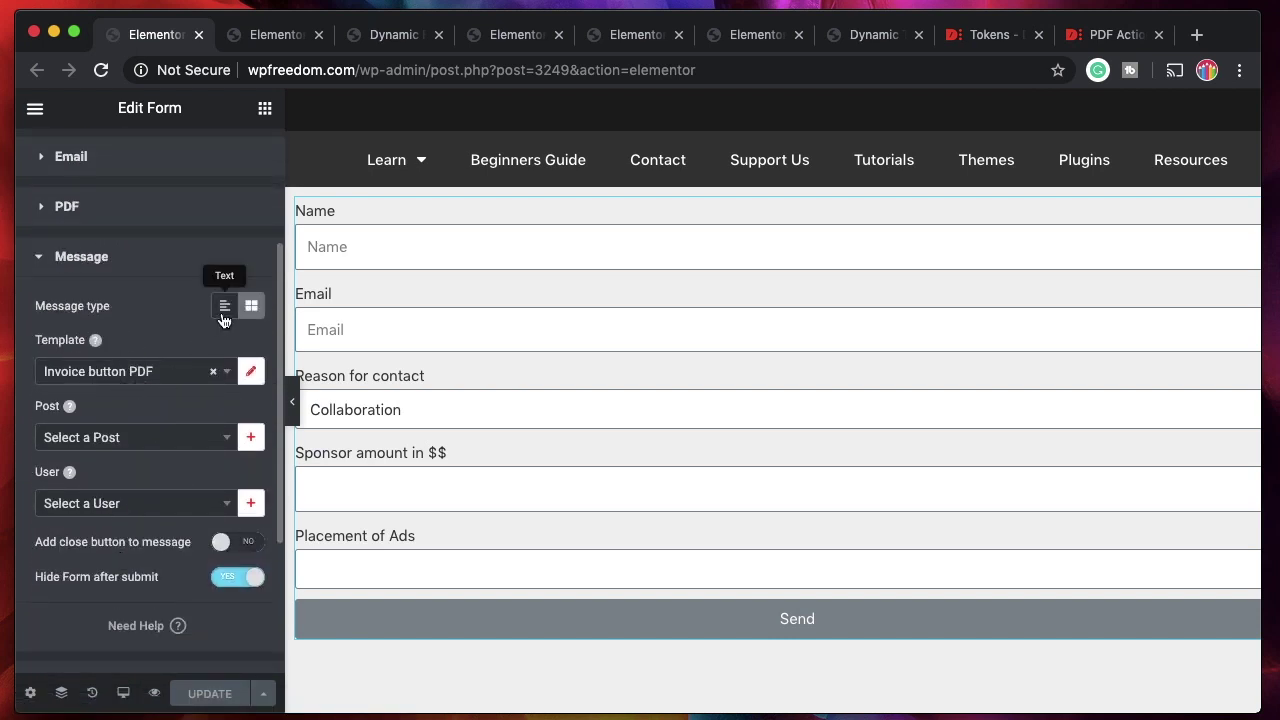
Set a Text message: 'Hey [form:name], thank you for contacting us. We'll email the PDF to [form:email]'.
click(225, 305)
triple_click(103, 517)
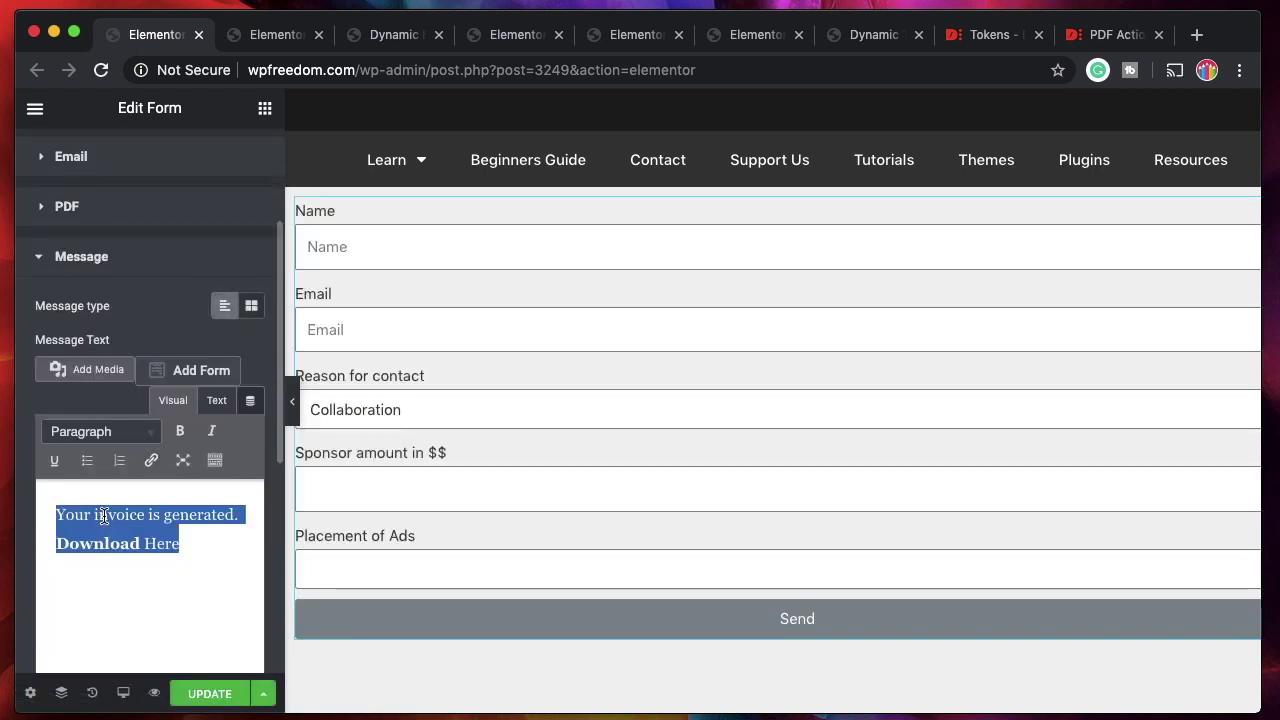
key(BackSpace)
text(Hey)
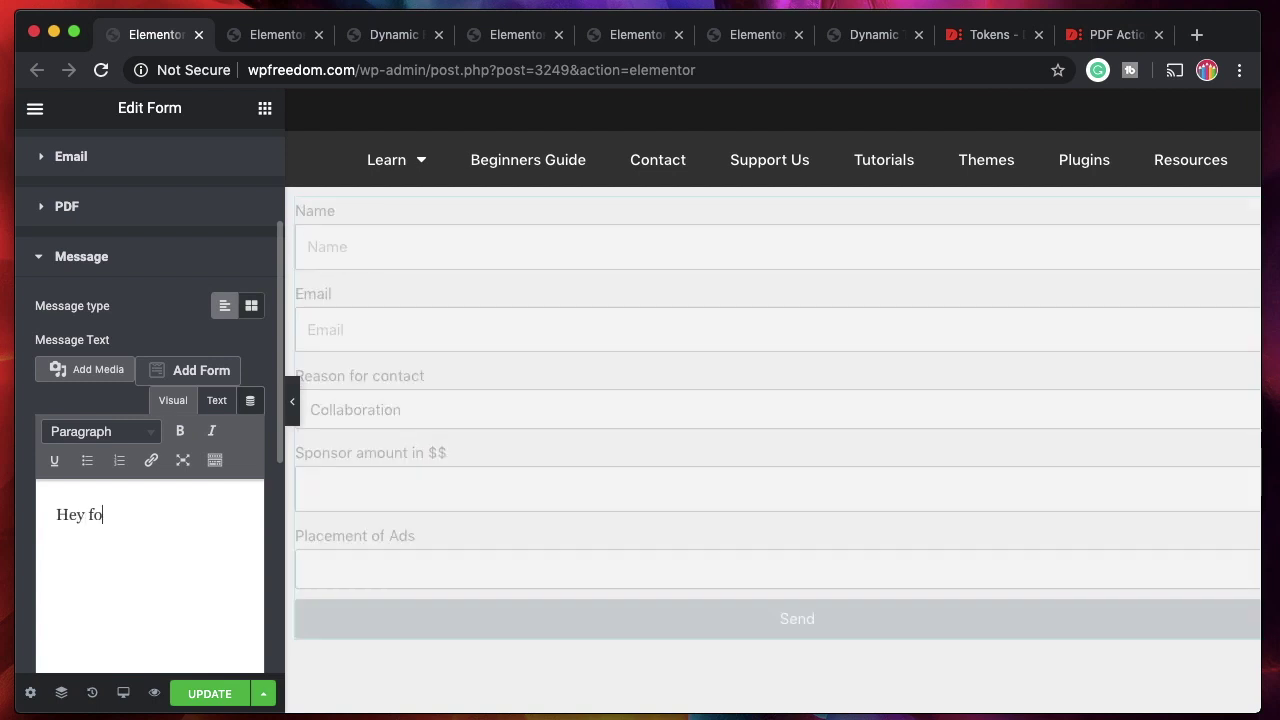
text( [form:name], thank you for contacting us. )
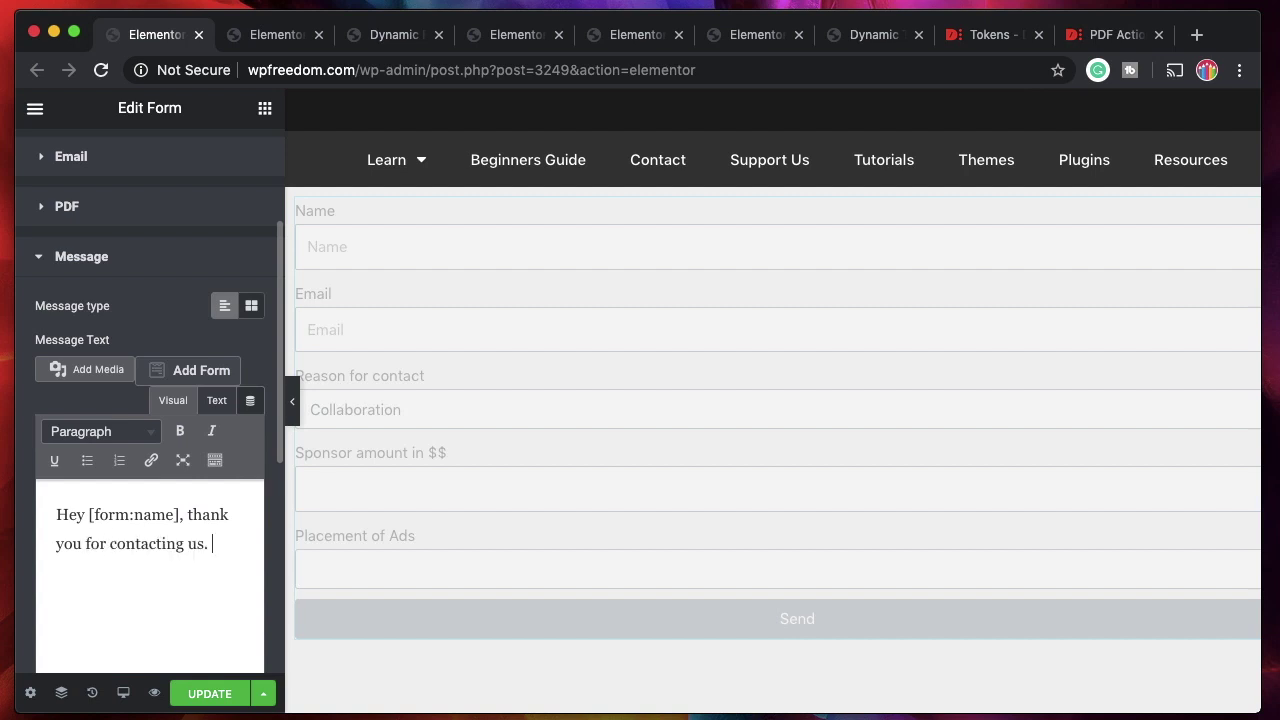
text(We'll email the PDF to )
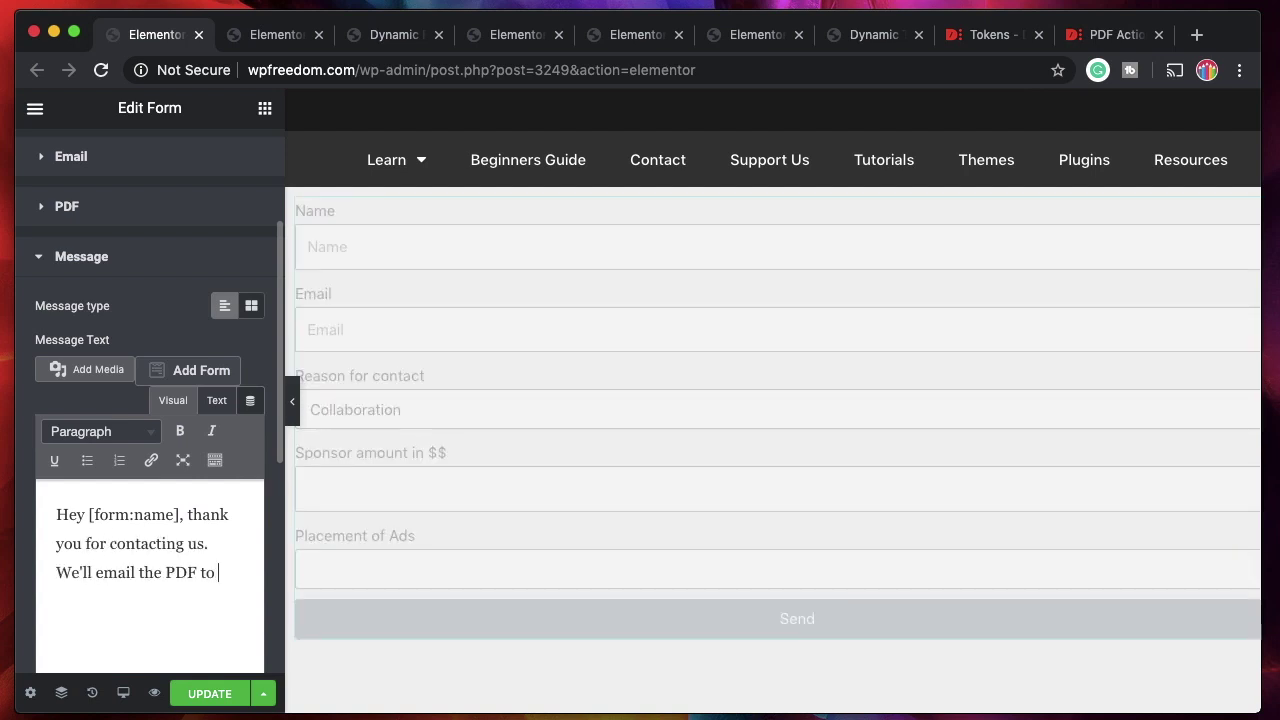
text([form:email])
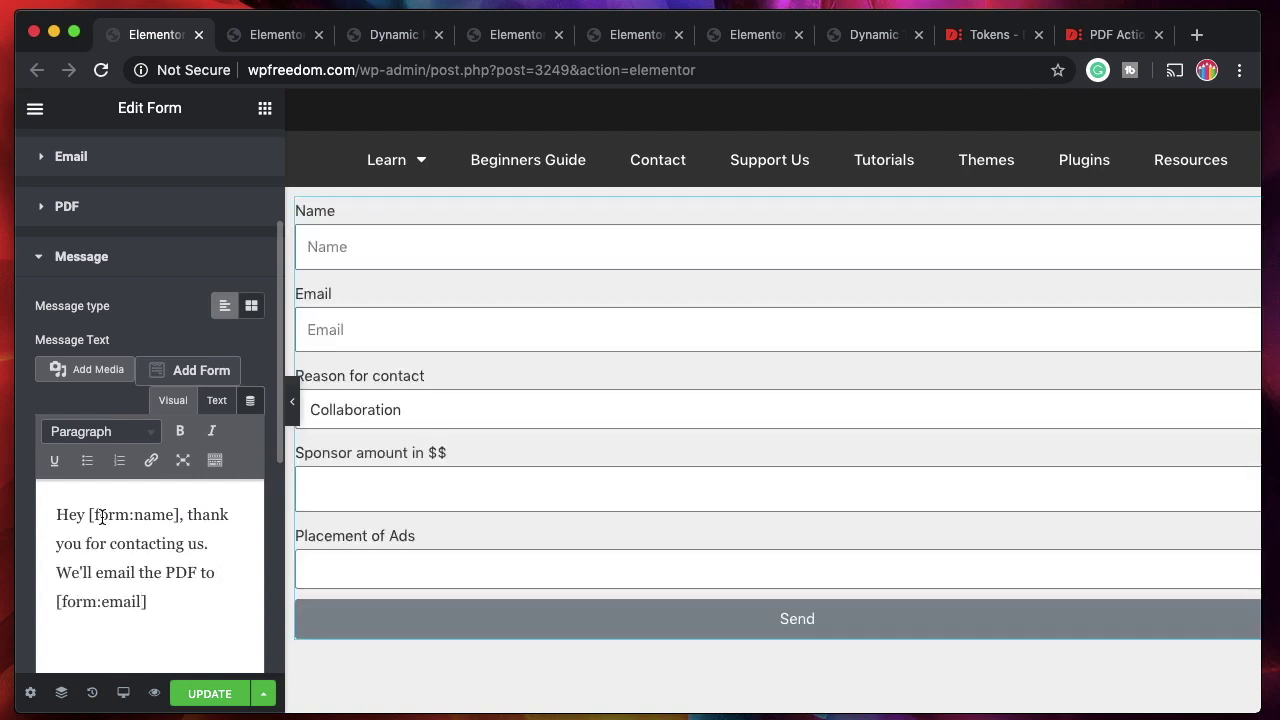
drag(92, 514, 159, 518)
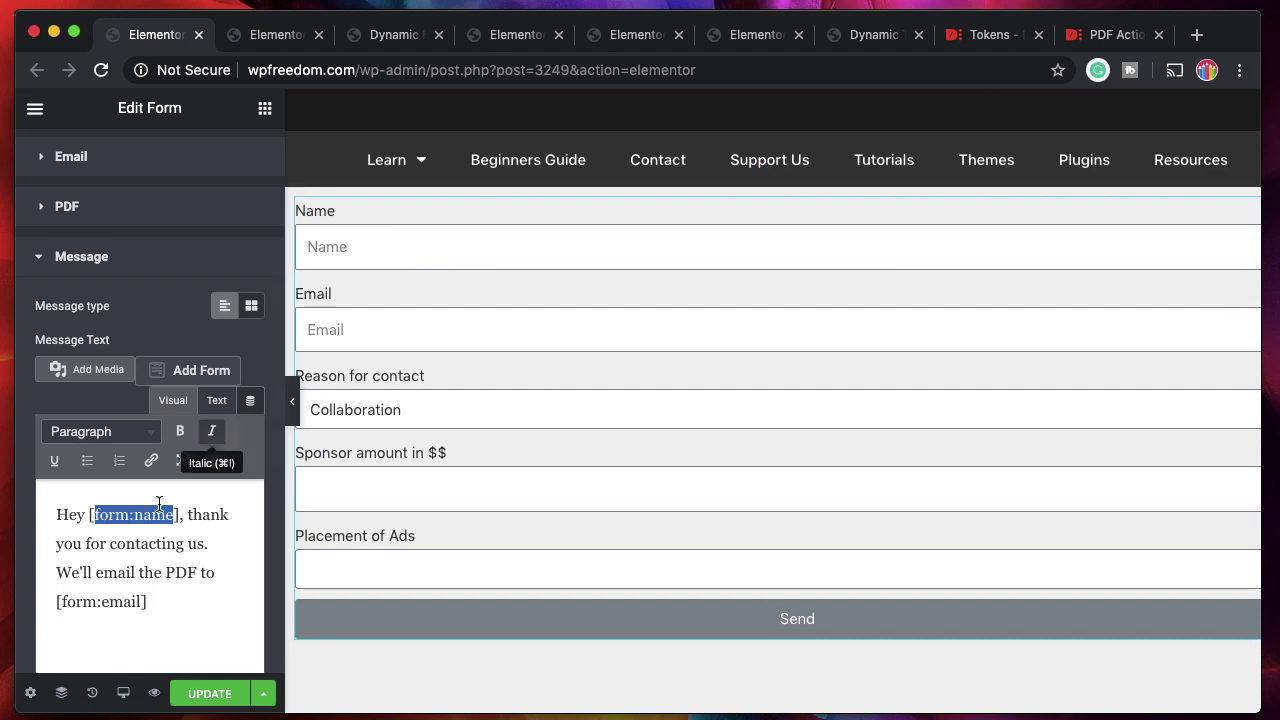
drag(158, 600, 51, 602)
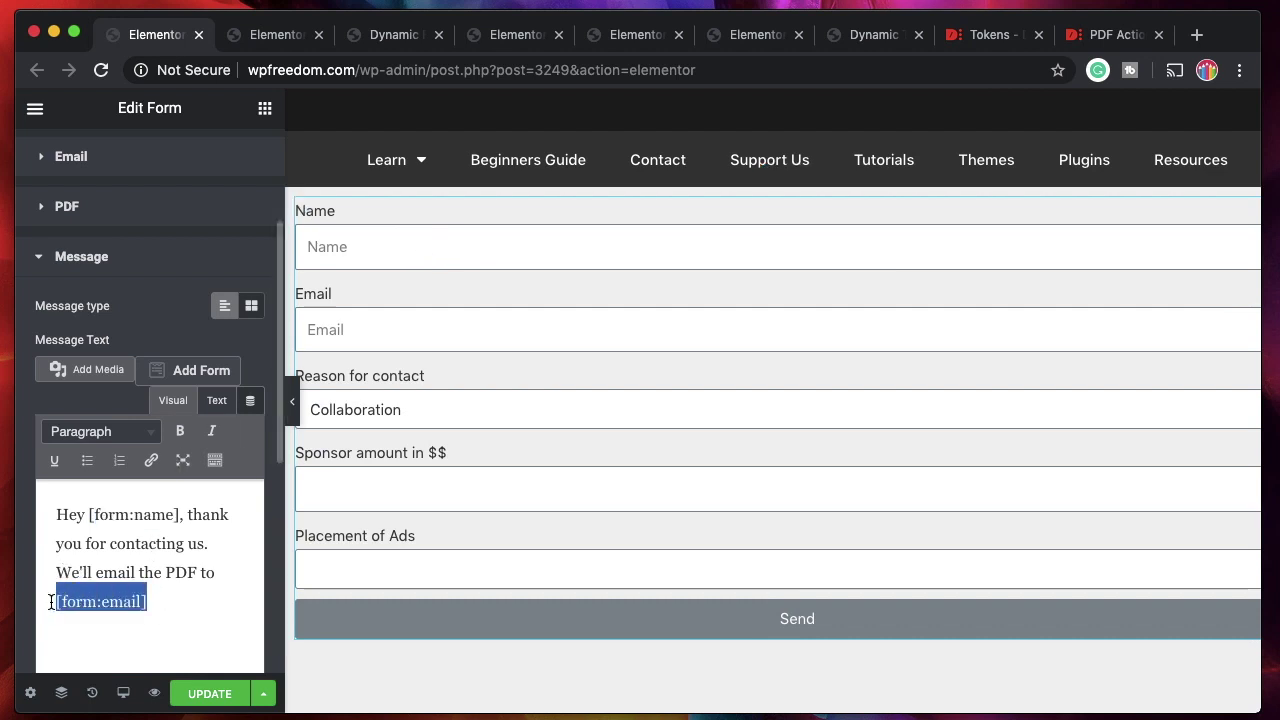
Save the form with UPDATE and bring up its preview page.
click(203, 694)
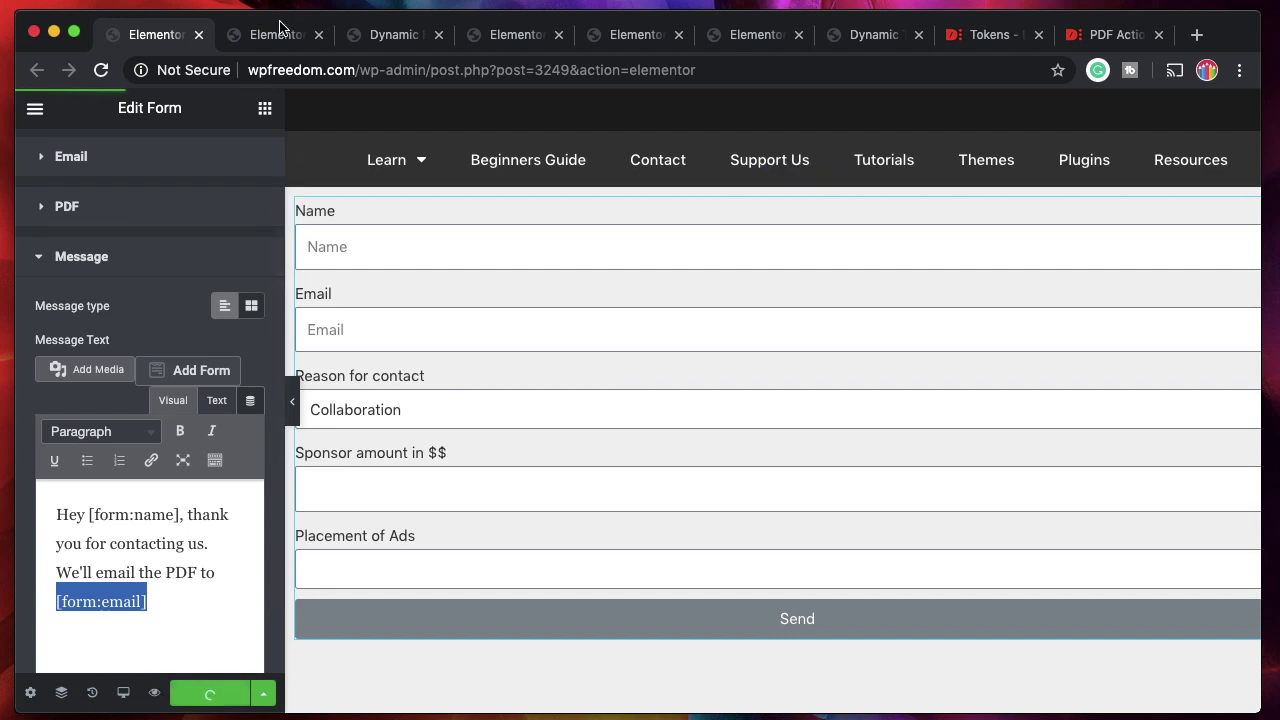
click(280, 30)
click(318, 34)
scroll(306, 439, down, 1)
Fill in a test name and email address in the preview and submit the form.
click(277, 354)
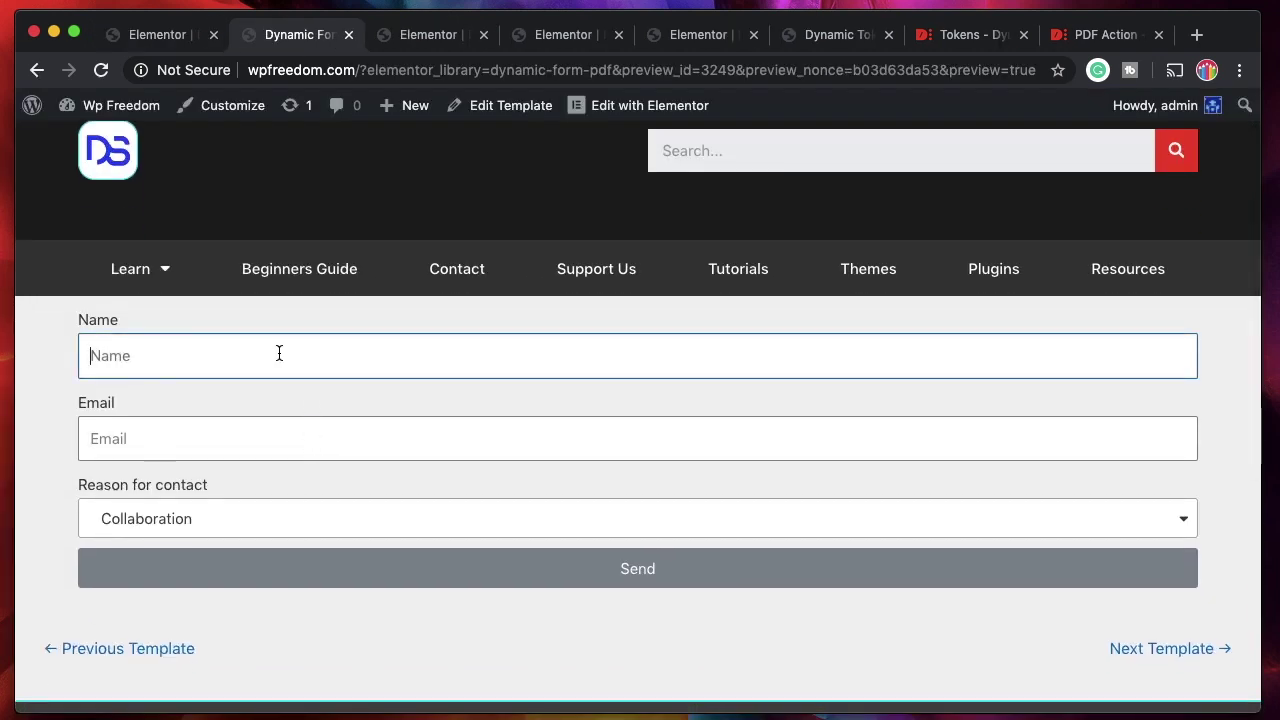
text(karthik)
key(Tab)
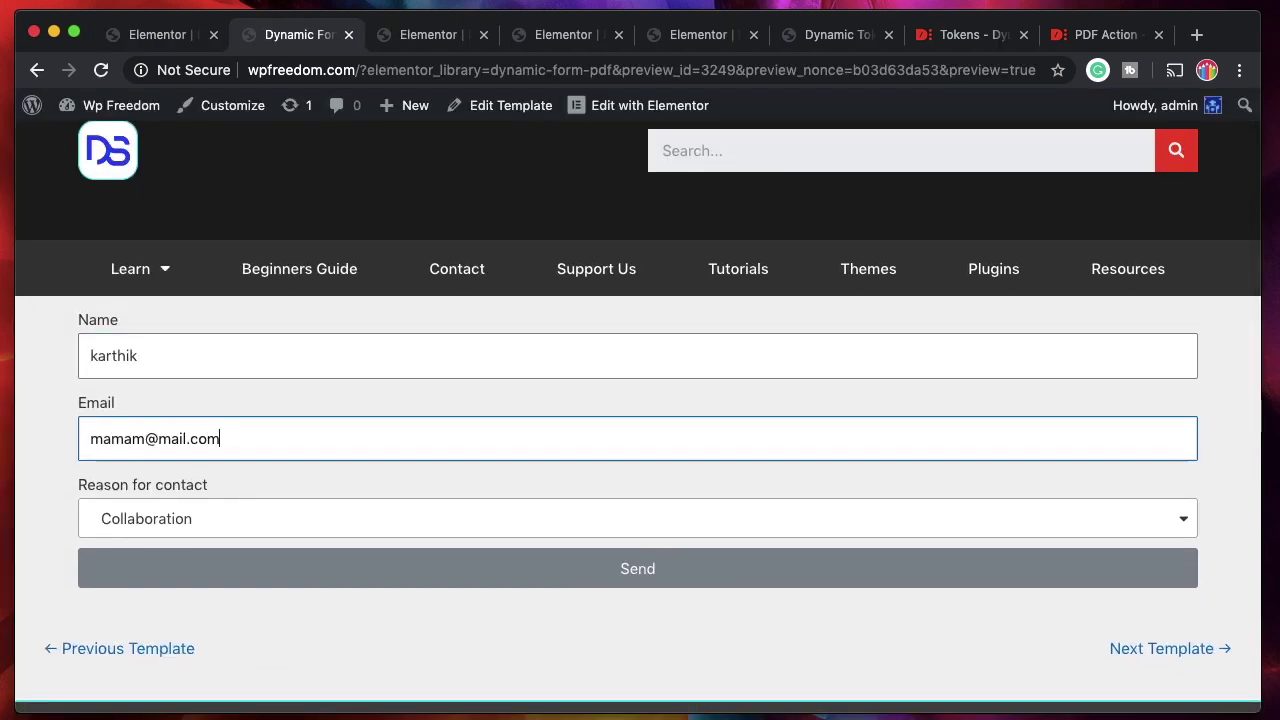
click(297, 557)
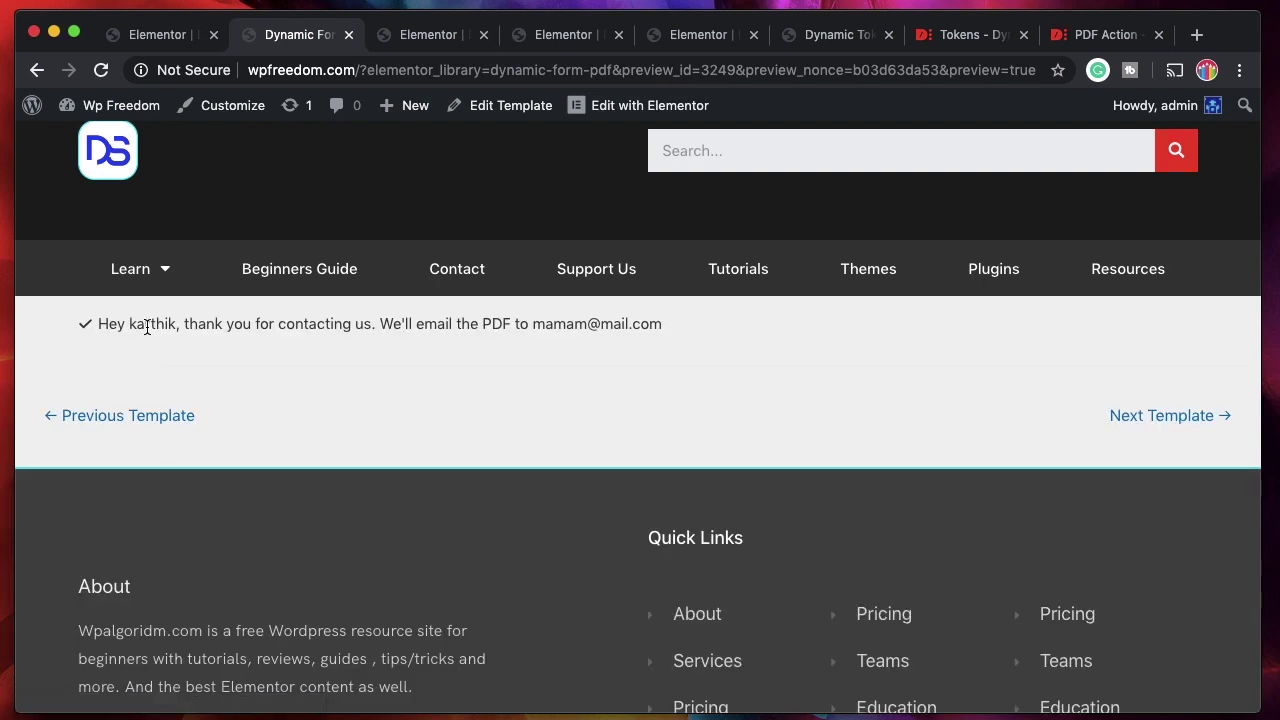
Confirm the success message shows the submitted name and email, then close the preview tab.
double_click(147, 327)
double_click(147, 326)
double_click(138, 326)
double_click(139, 327)
double_click(262, 327)
click(389, 323)
double_click(416, 324)
double_click(432, 324)
click(348, 35)
click(163, 40)
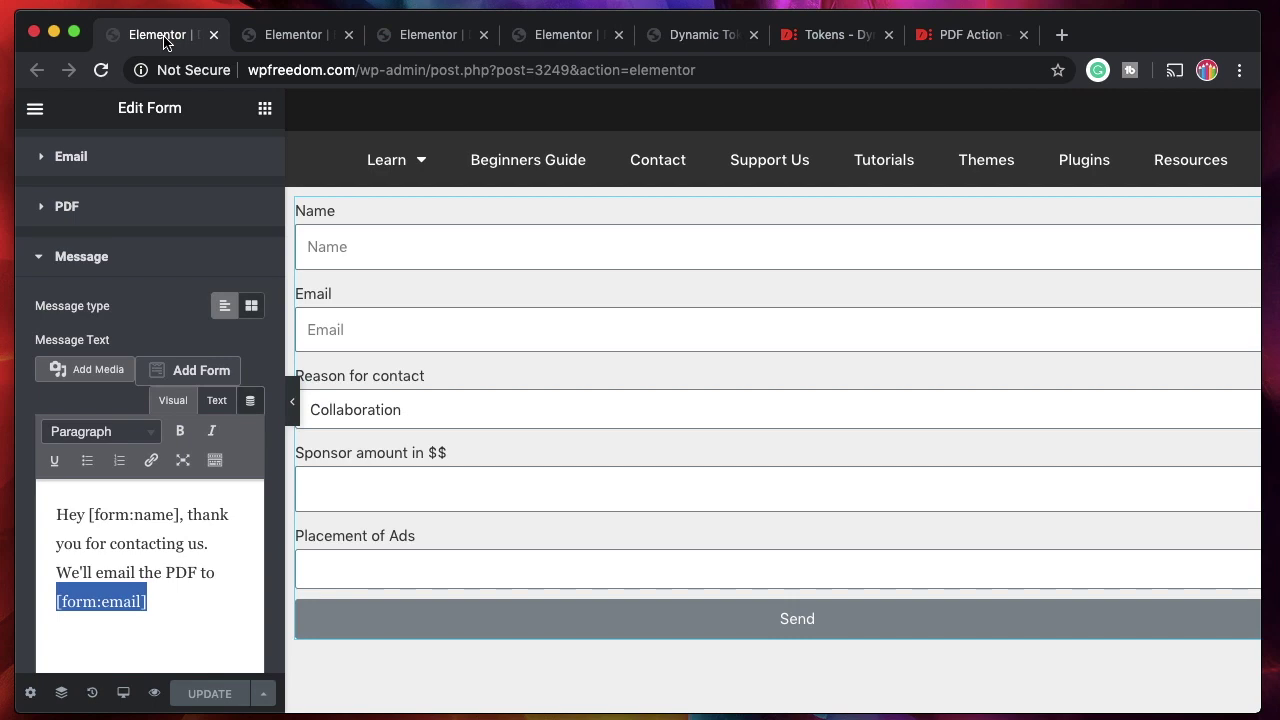
Collapse the Message settings and scroll through the Tokens article's examples.
click(143, 263)
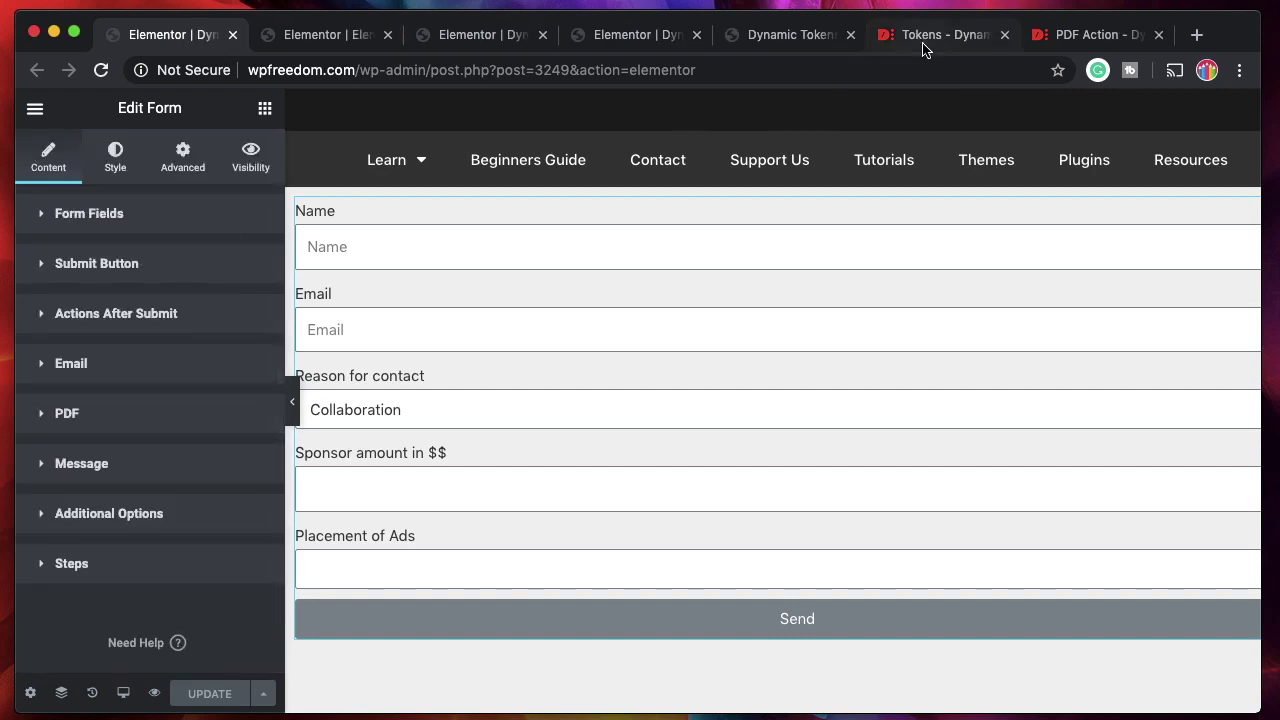
click(920, 42)
scroll(867, 388, down, 15)
scroll(867, 388, up, 3)
scroll(867, 390, down, 1)
scroll(867, 390, up, 1)
scroll(867, 390, down, 4)
scroll(867, 394, down, 4)
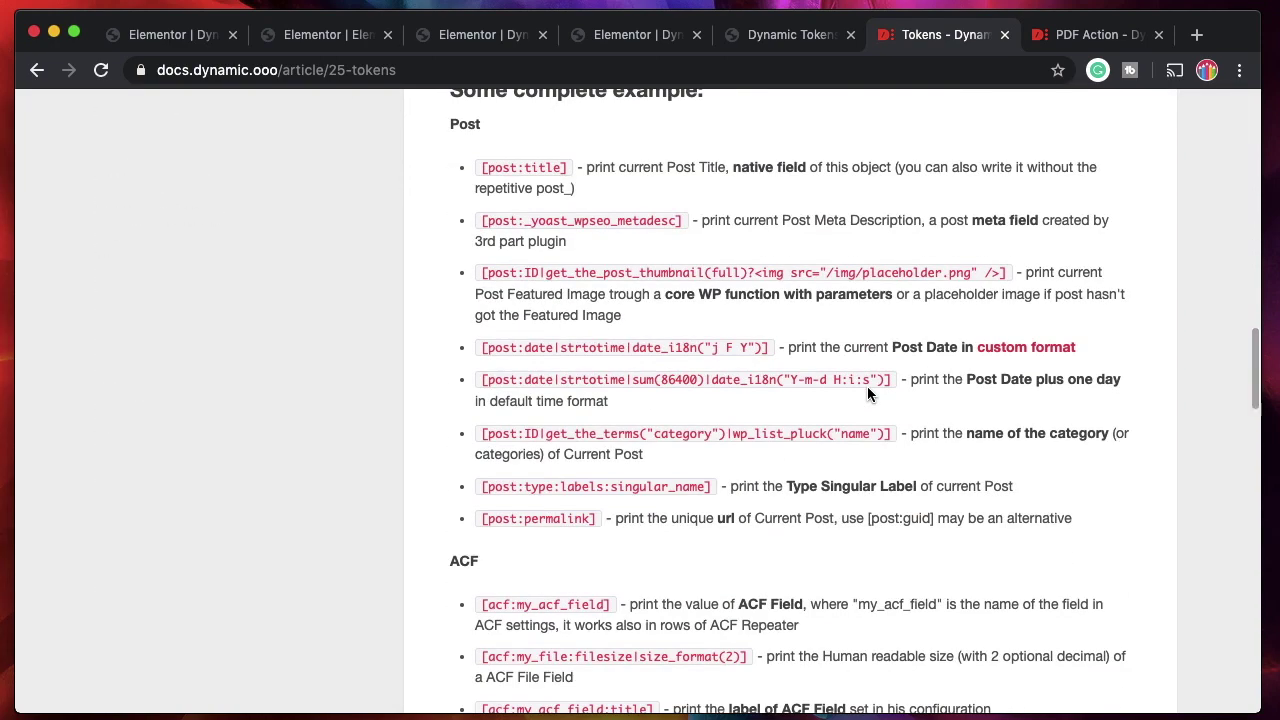
scroll(867, 394, down, 5)
scroll(867, 394, down, 5)
scroll(867, 394, down, 12)
scroll(867, 394, down, 2)
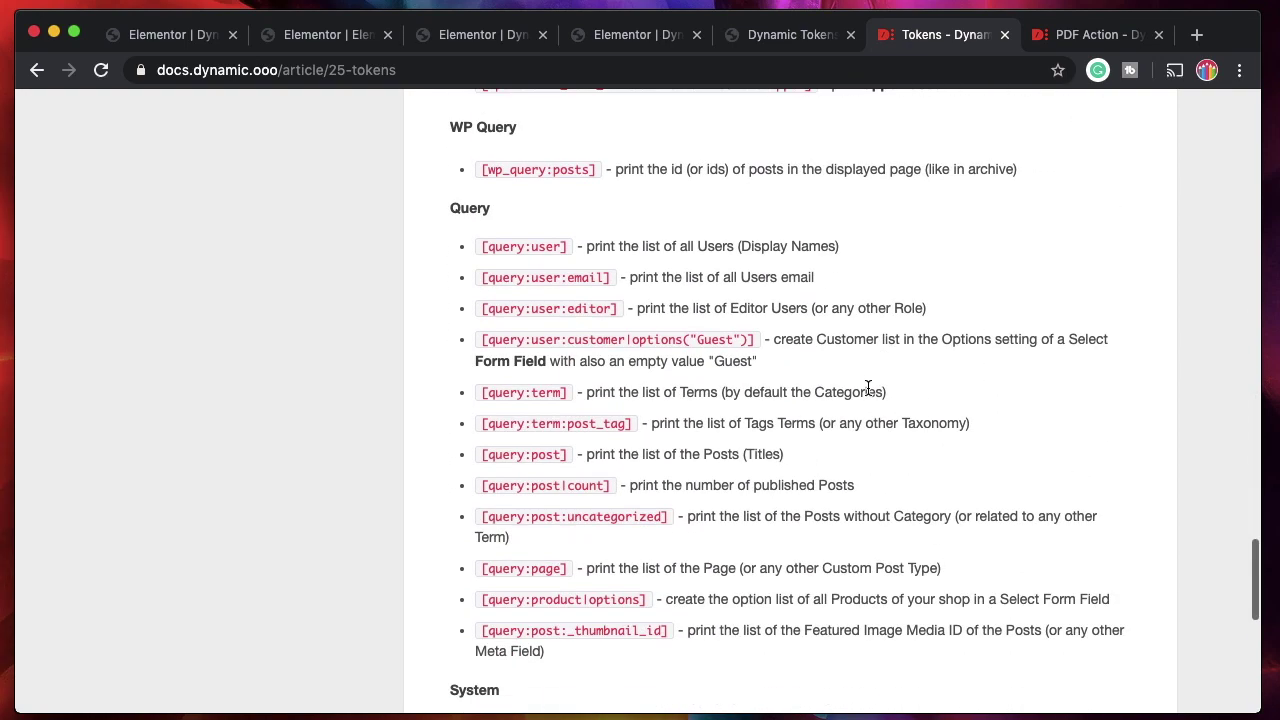
scroll(867, 394, down, 8)
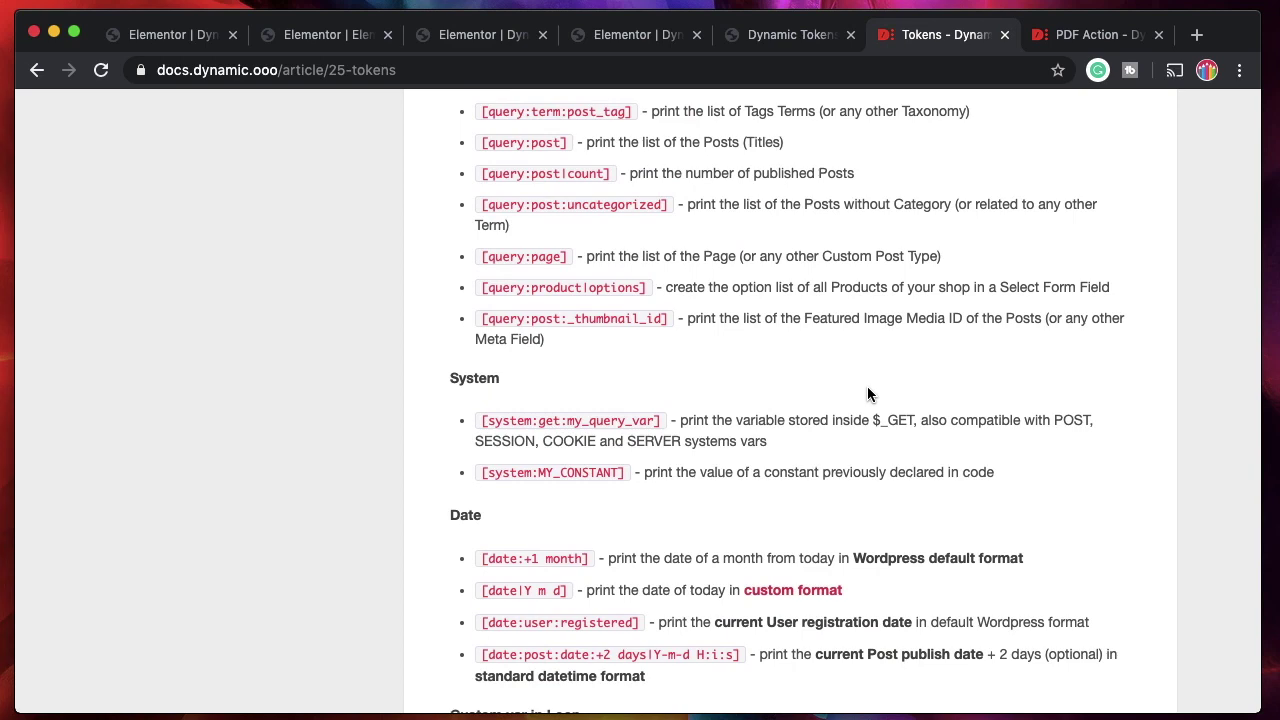
scroll(867, 394, down, 5)
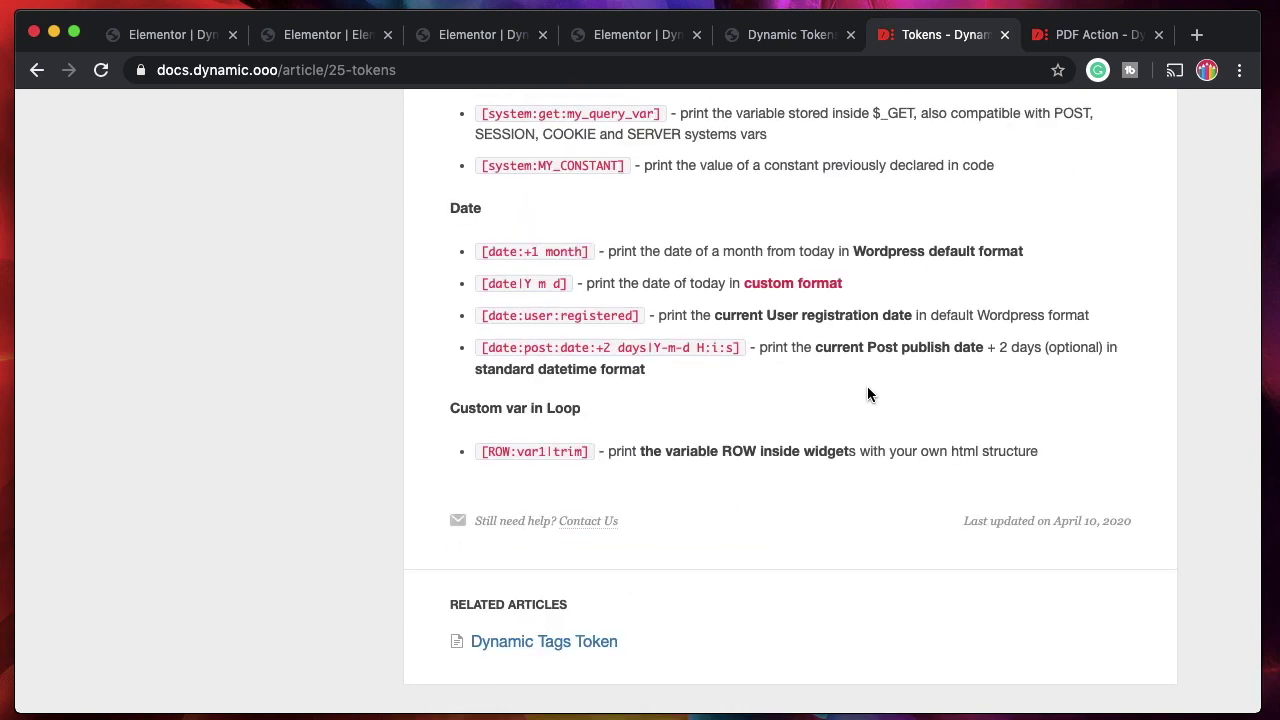
scroll(867, 388, up, 5)
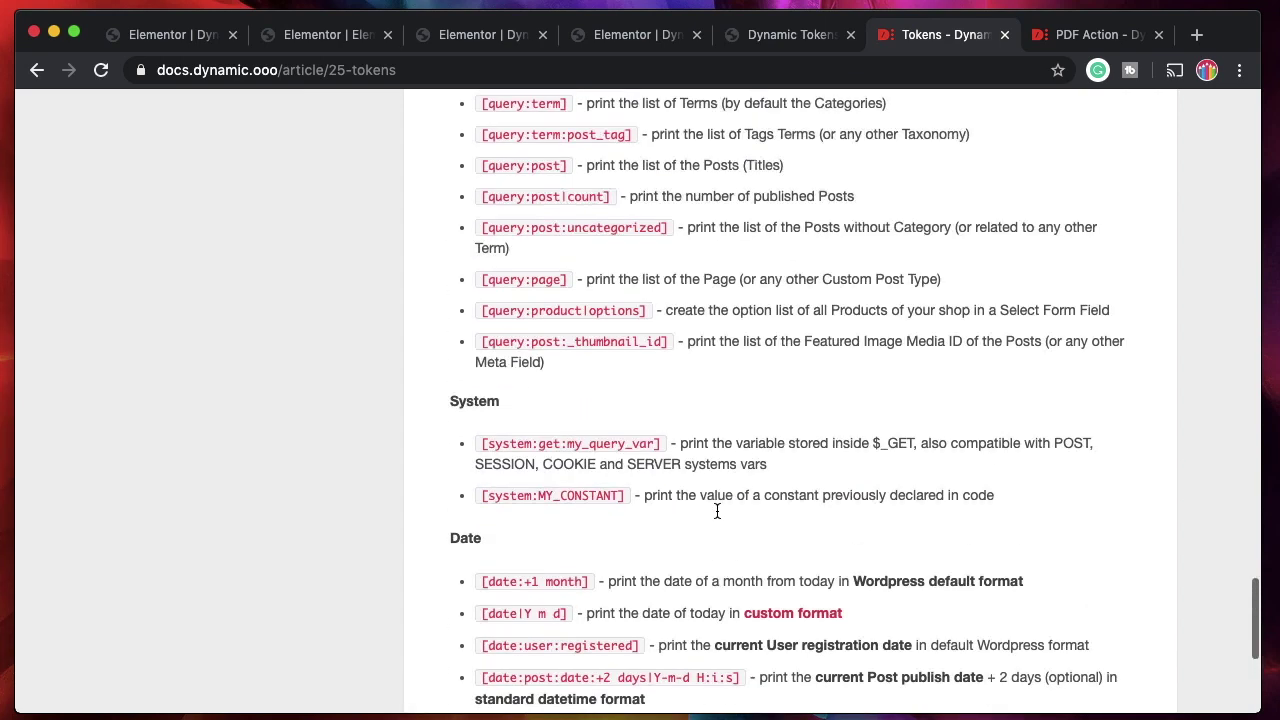
scroll(664, 345, up, 3)
Highlight the [query:user:editor], [query:user] and [wp_query:posts] token examples.
triple_click(579, 227)
triple_click(579, 162)
scroll(579, 289, up, 4)
triple_click(579, 289)
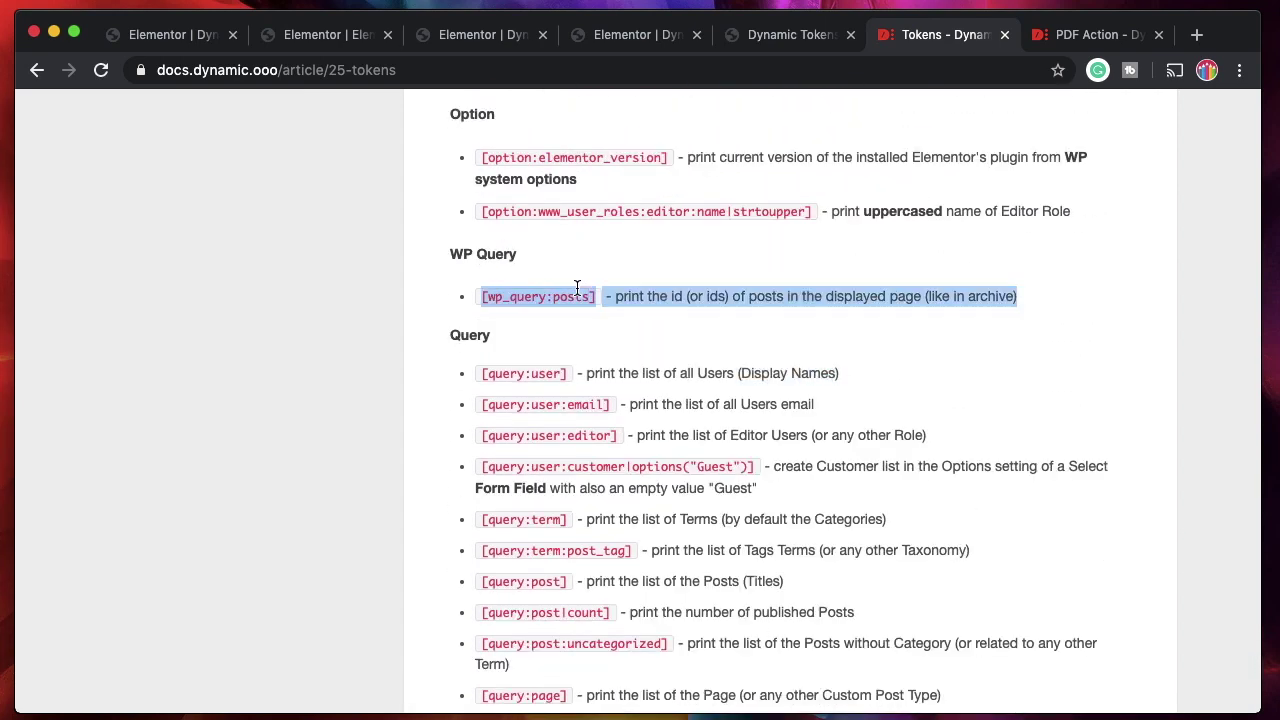
scroll(577, 288, up, 4)
scroll(577, 288, up, 7)
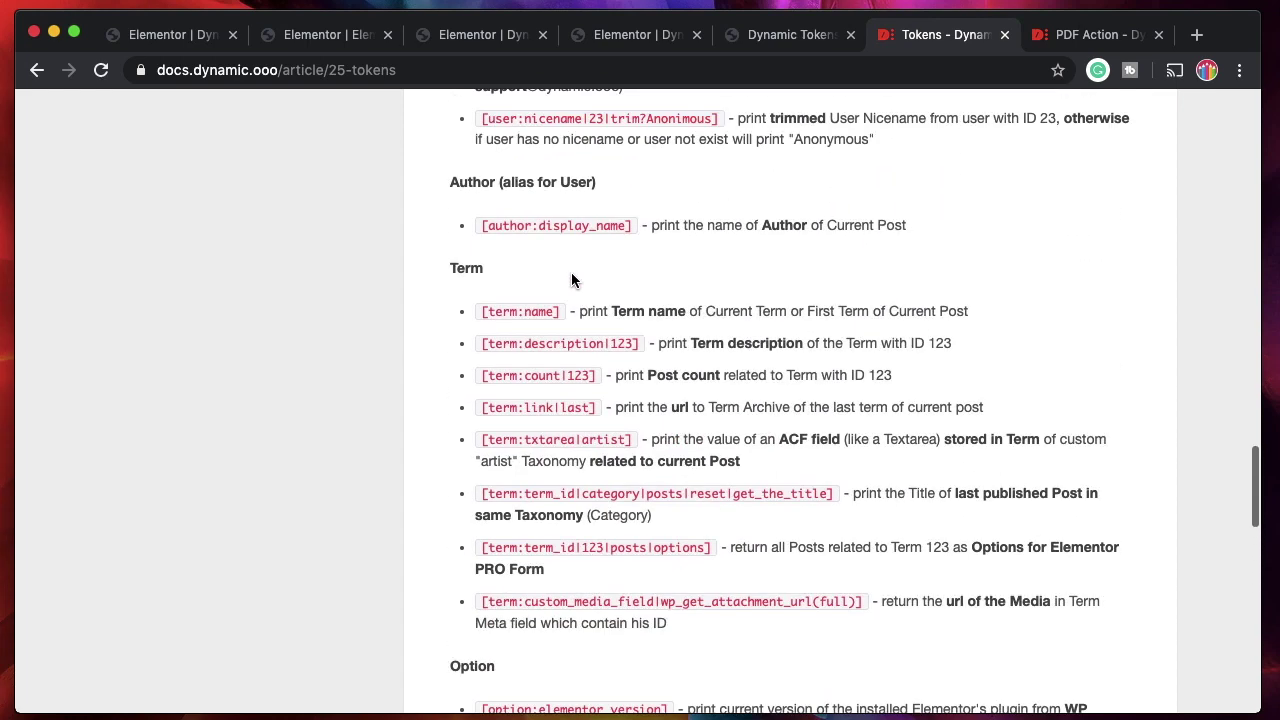
scroll(571, 274, up, 9)
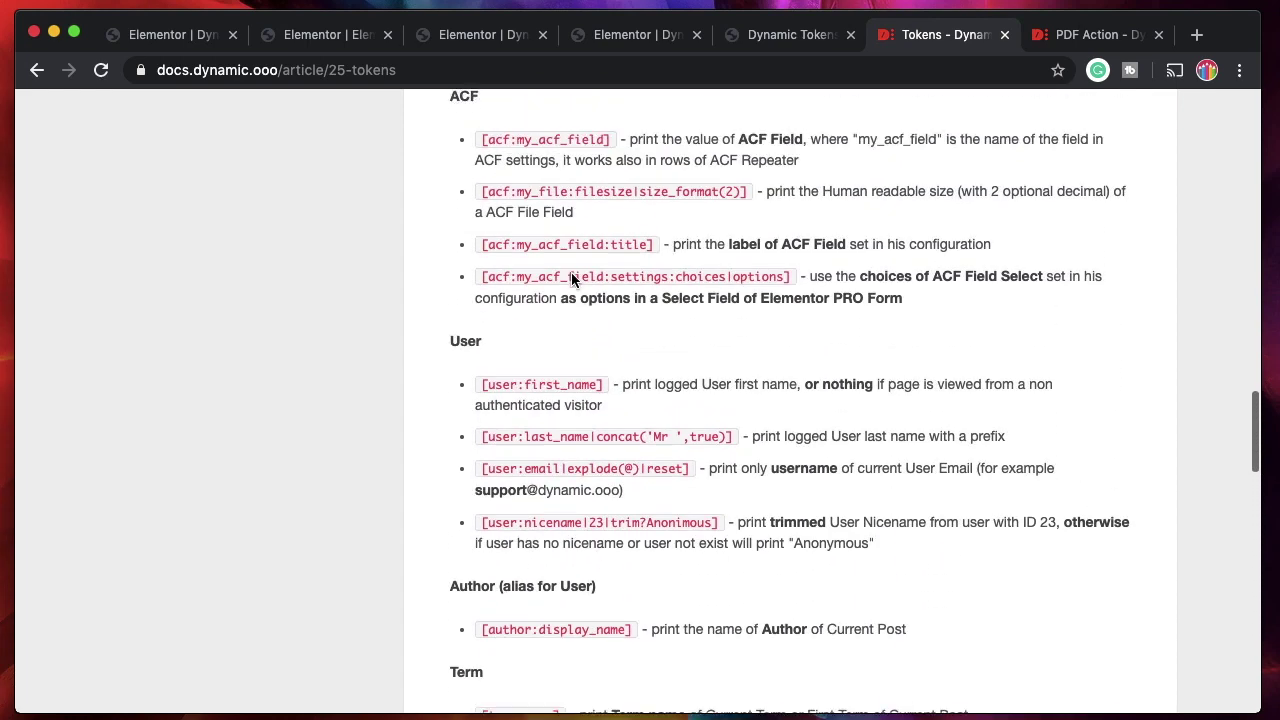